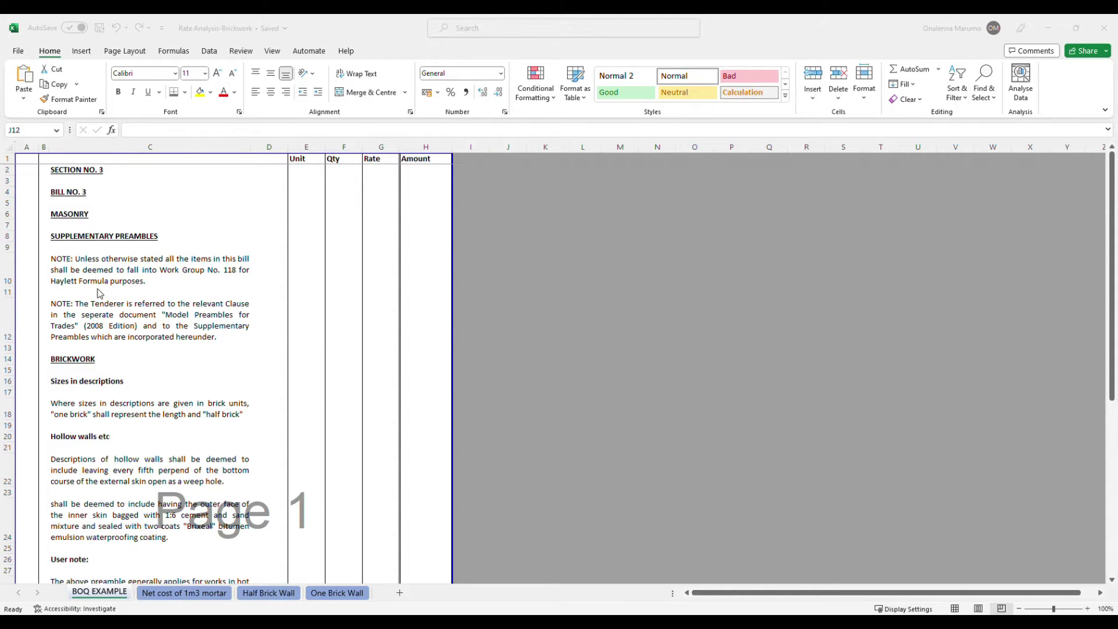
Review the masonry bill's supplementary preambles down to the NFX brickwork heading and its half brick and one brick wall items
left_click(86, 214)
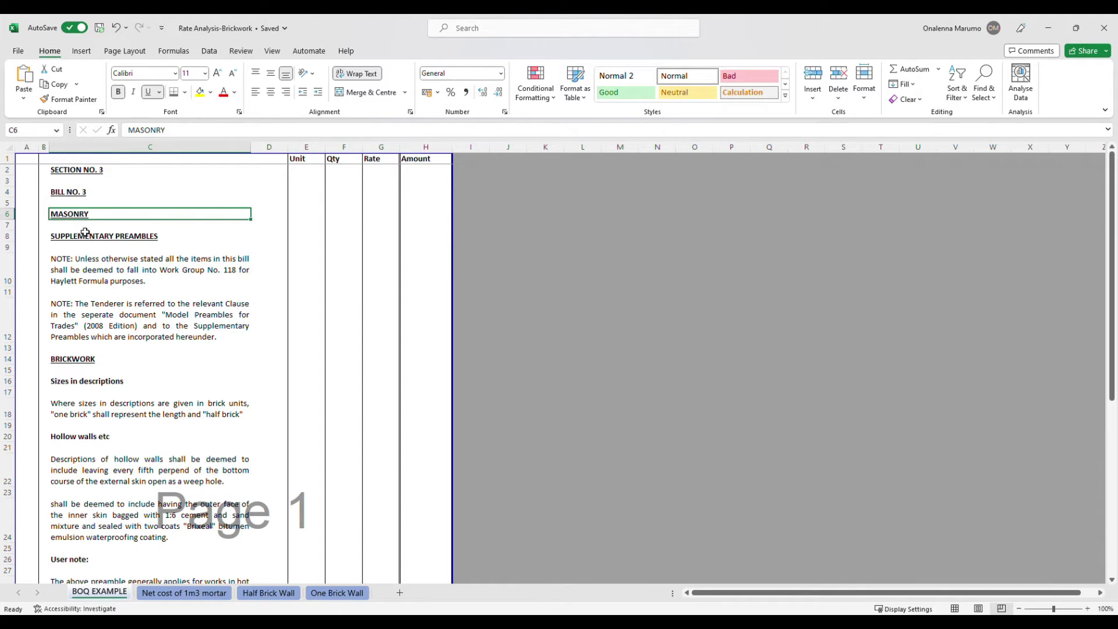
scroll(230, 380, "down", 6)
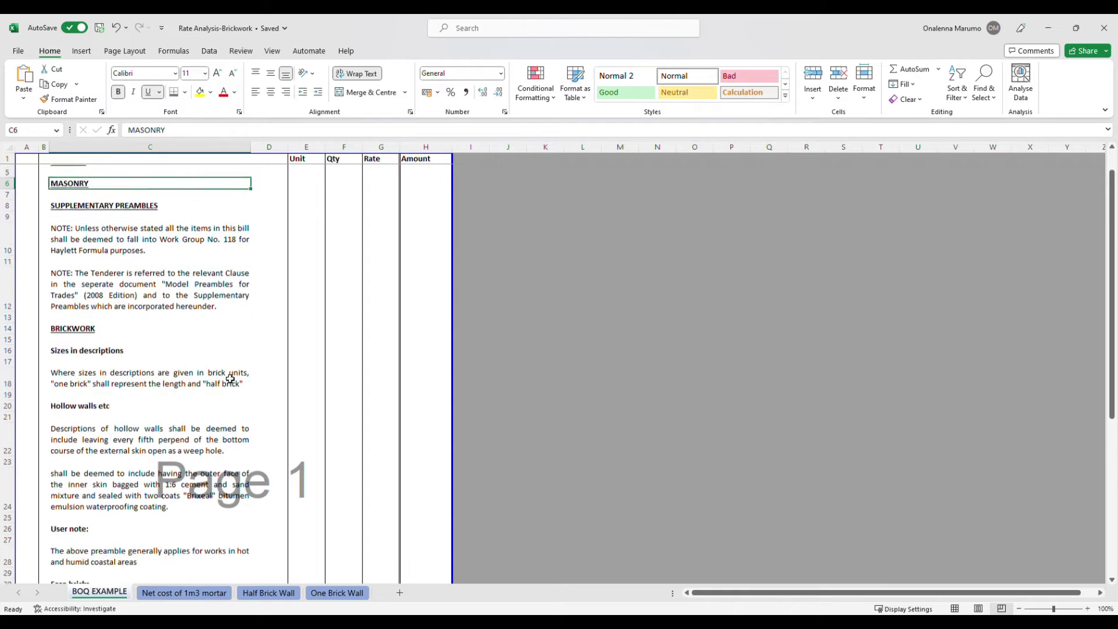
scroll(230, 379, "down", 2)
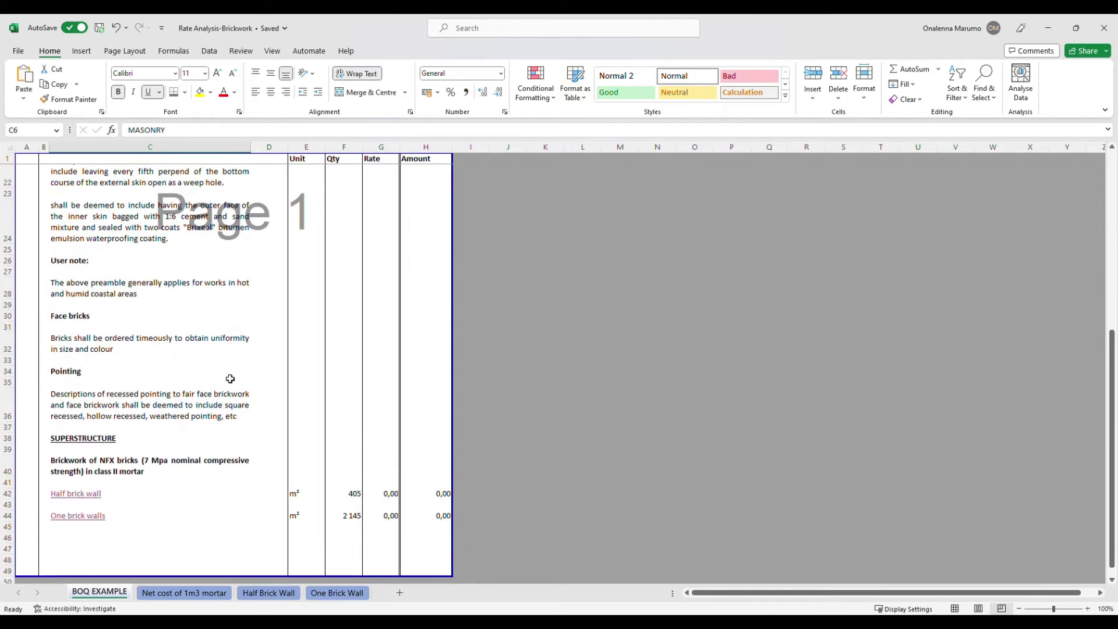
scroll(230, 379, "up", 1)
left_click(71, 470)
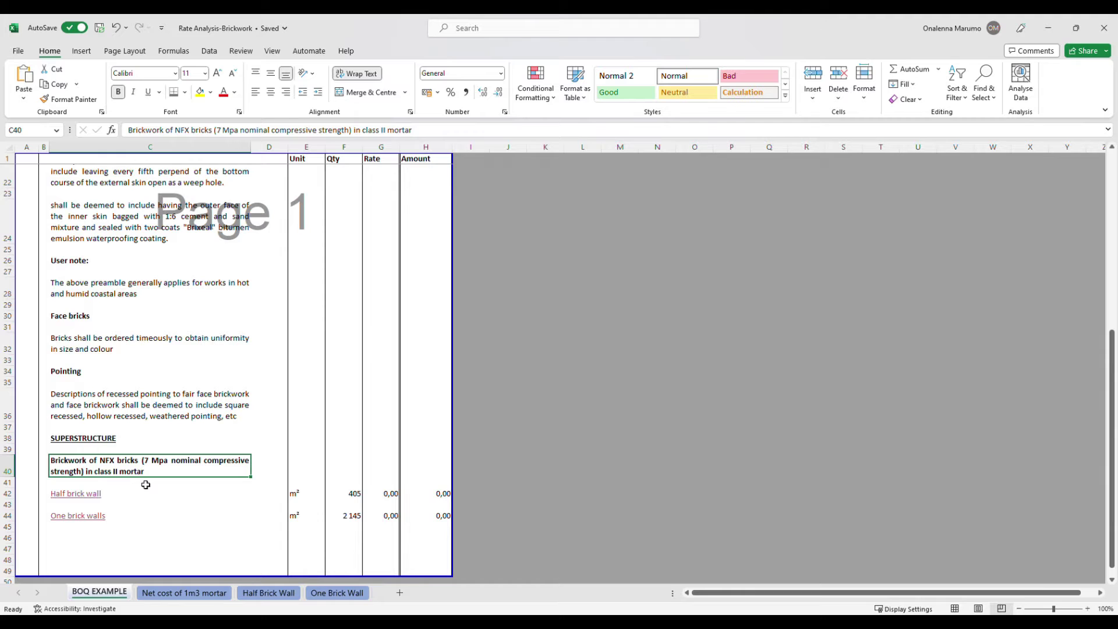
left_click(95, 499)
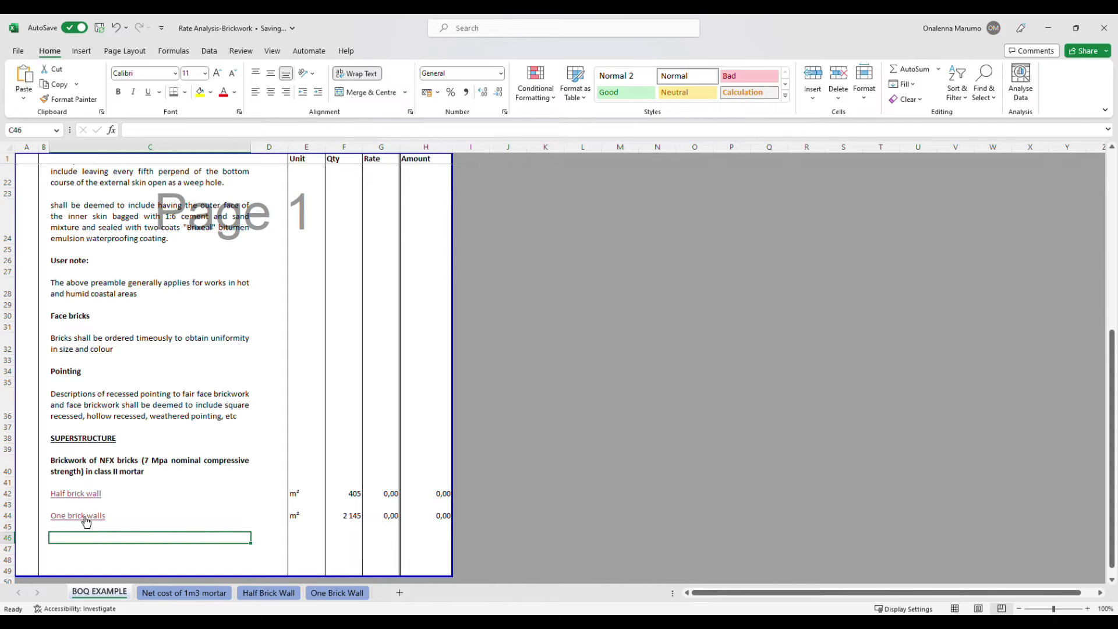
left_click(87, 520)
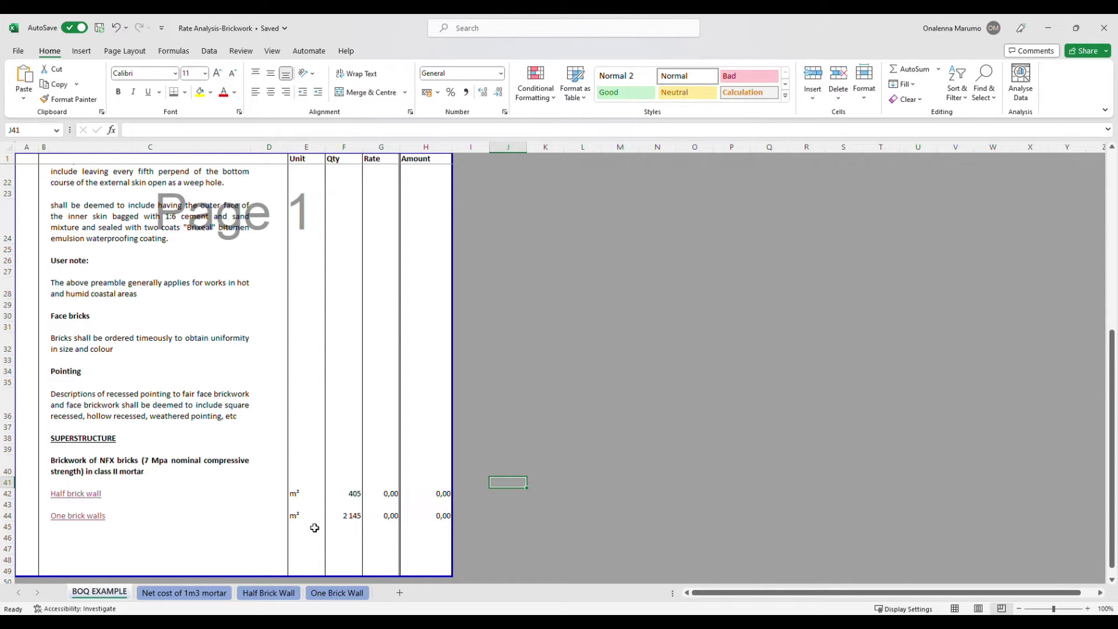
Examine the unit, quantity, rate and amount cells of the half brick wall and one brick walls items
left_click(301, 496)
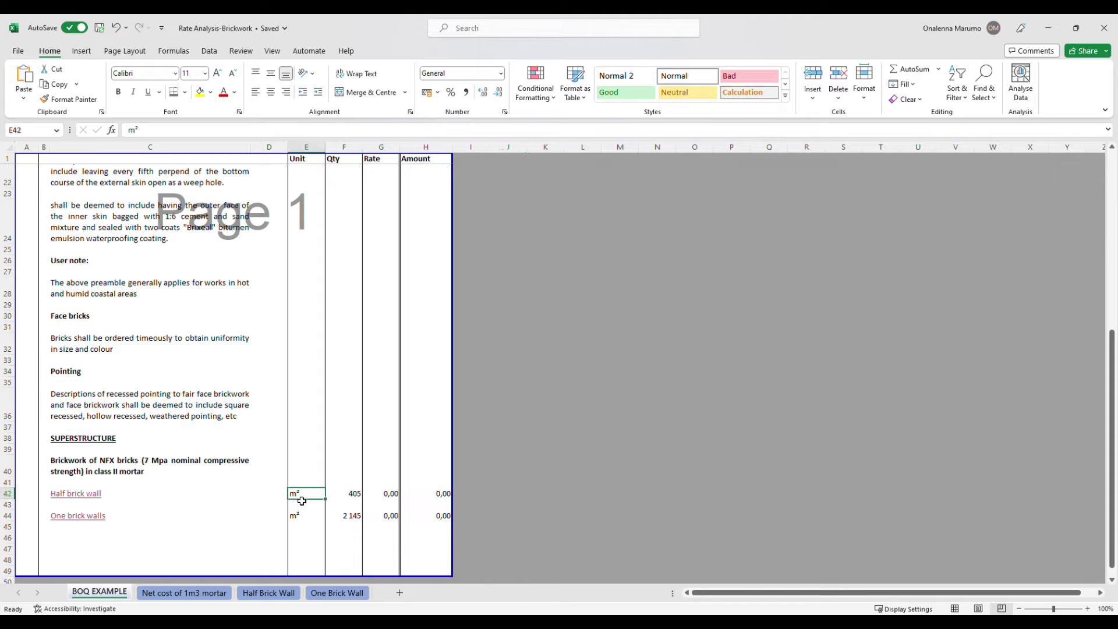
left_click(306, 518)
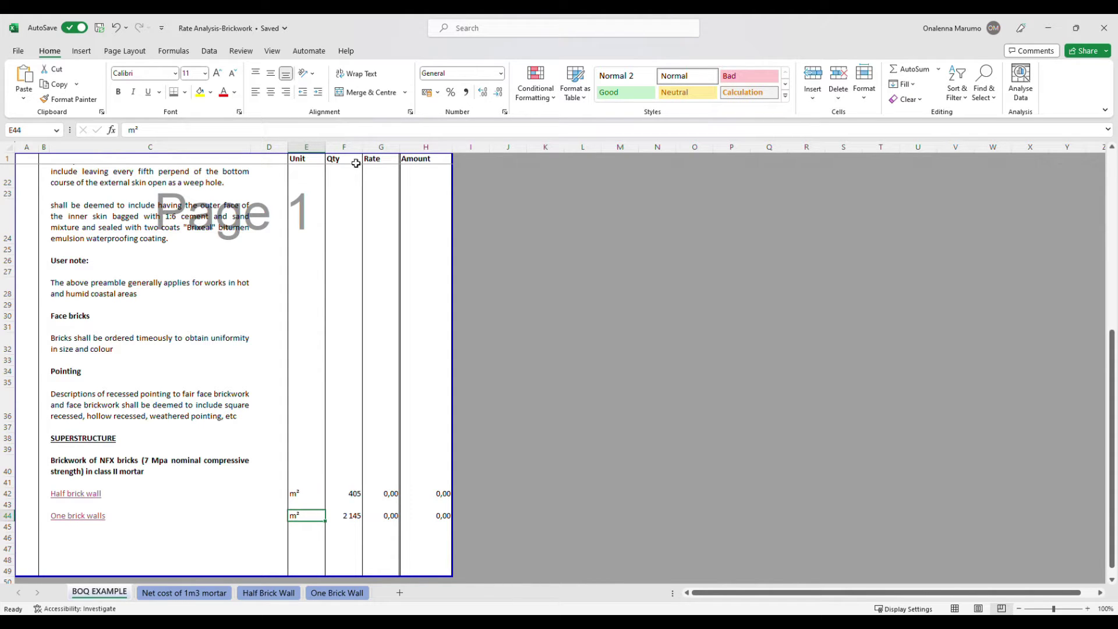
left_click(357, 500)
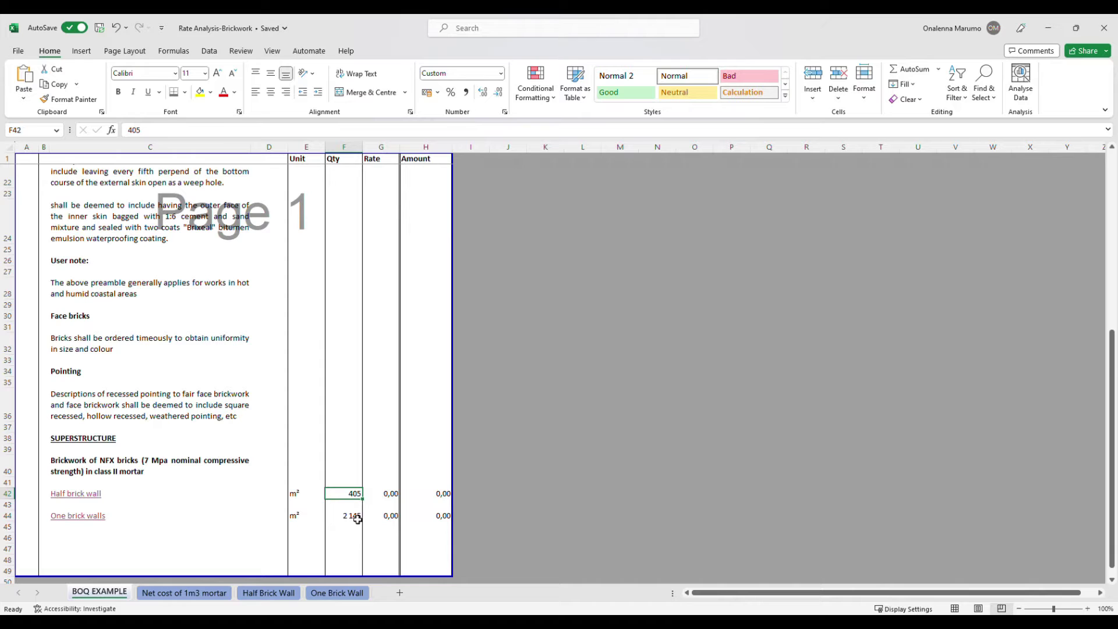
left_click(359, 518)
double_click(359, 520)
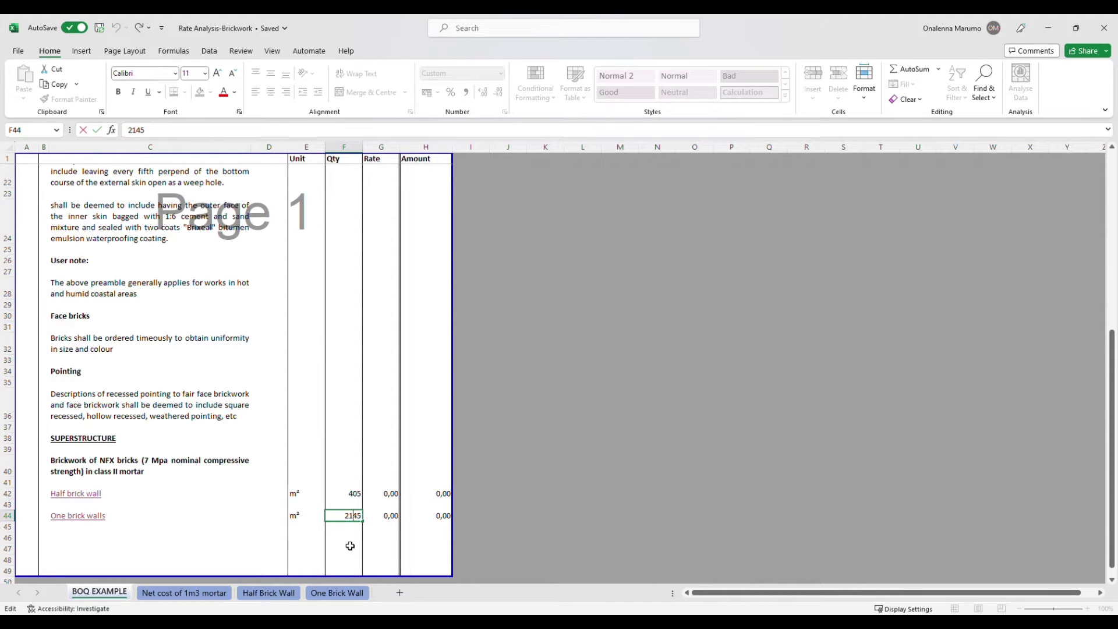
key("Escape")
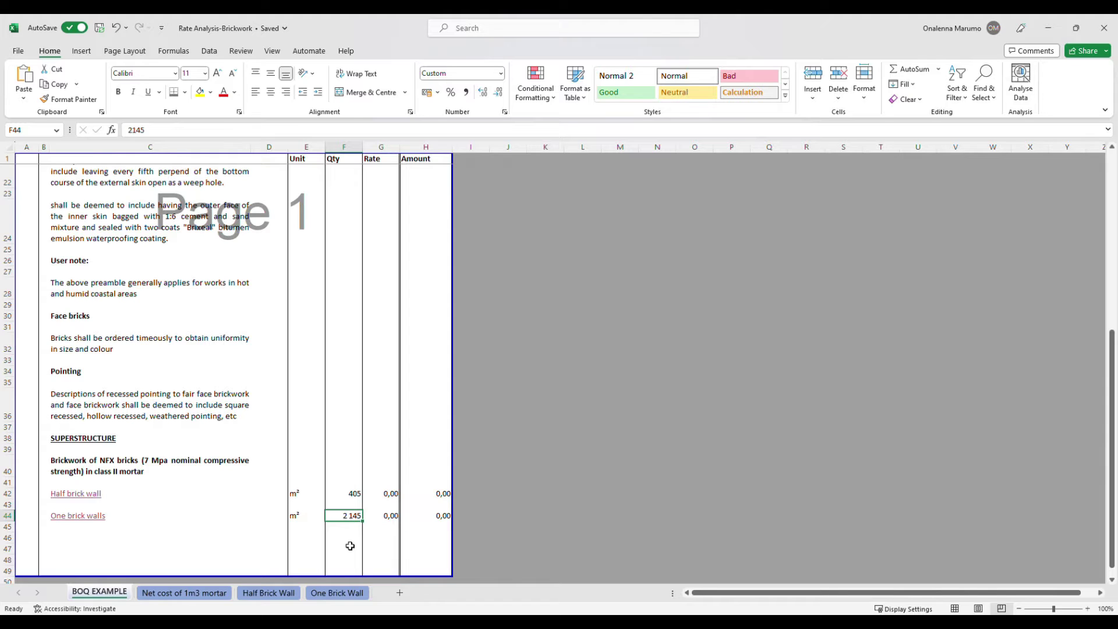
left_click(388, 165)
left_click(394, 496)
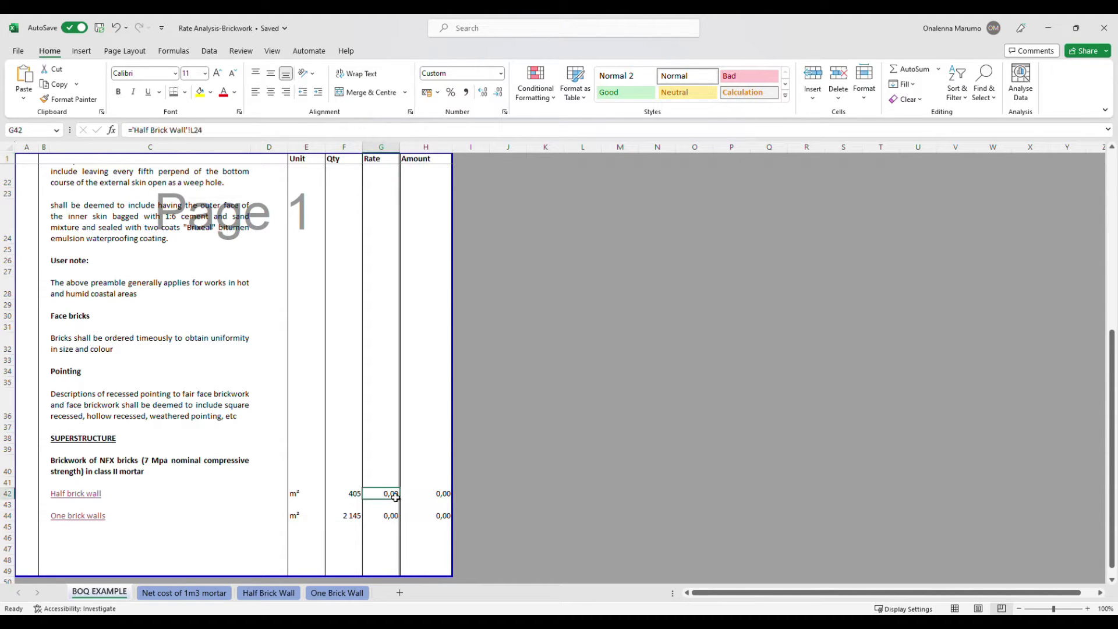
left_click(391, 519)
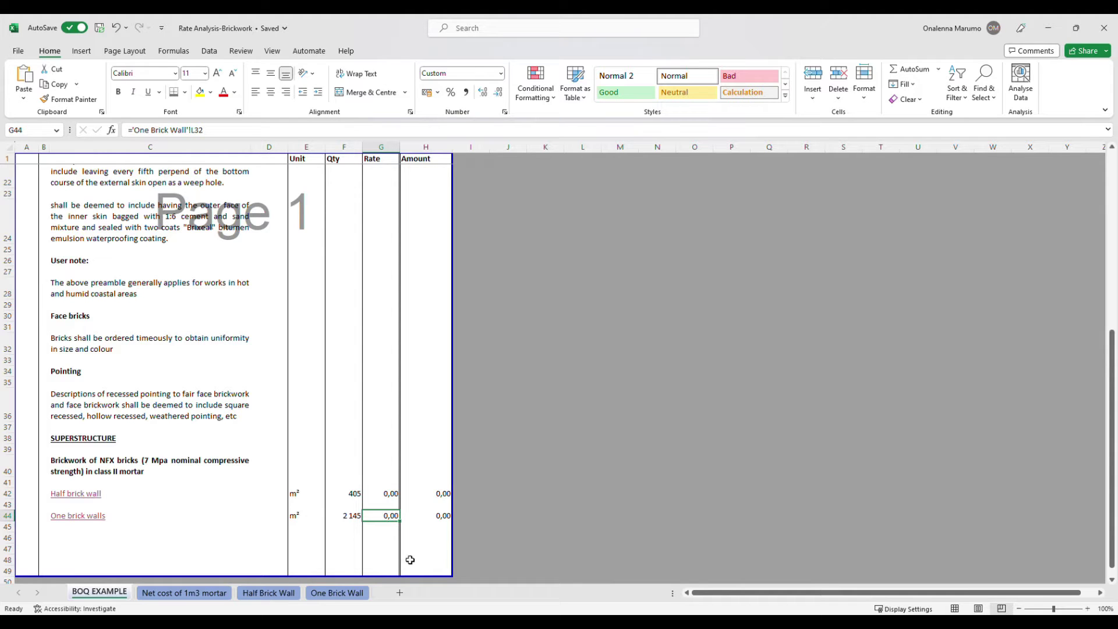
left_click(381, 497)
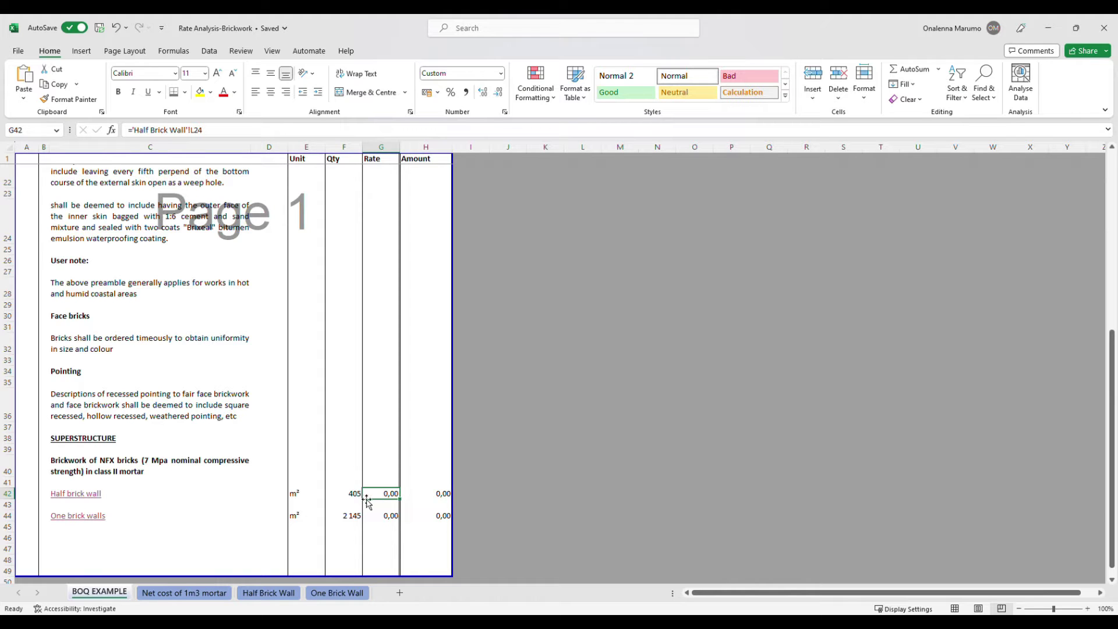
left_click(422, 496)
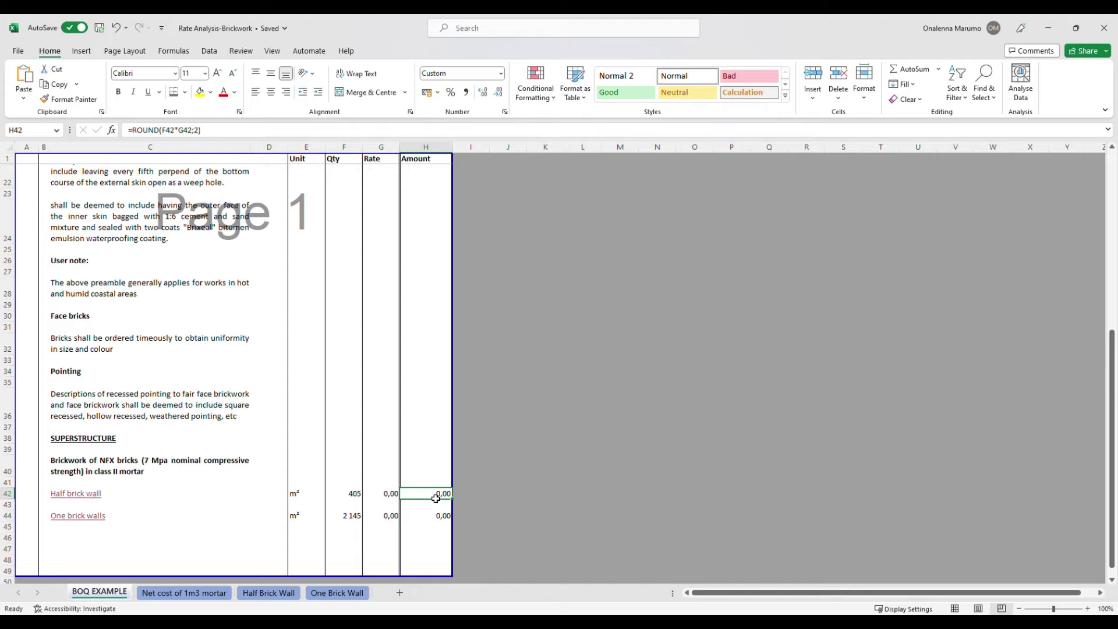
Paste five stacked boxes beside the bill: 1. Material Costs, 2. Labour Costs, 3. Plant/Equipment, 4. Overheads and 5. Profit
left_click(509, 354)
key("ctrl+v")
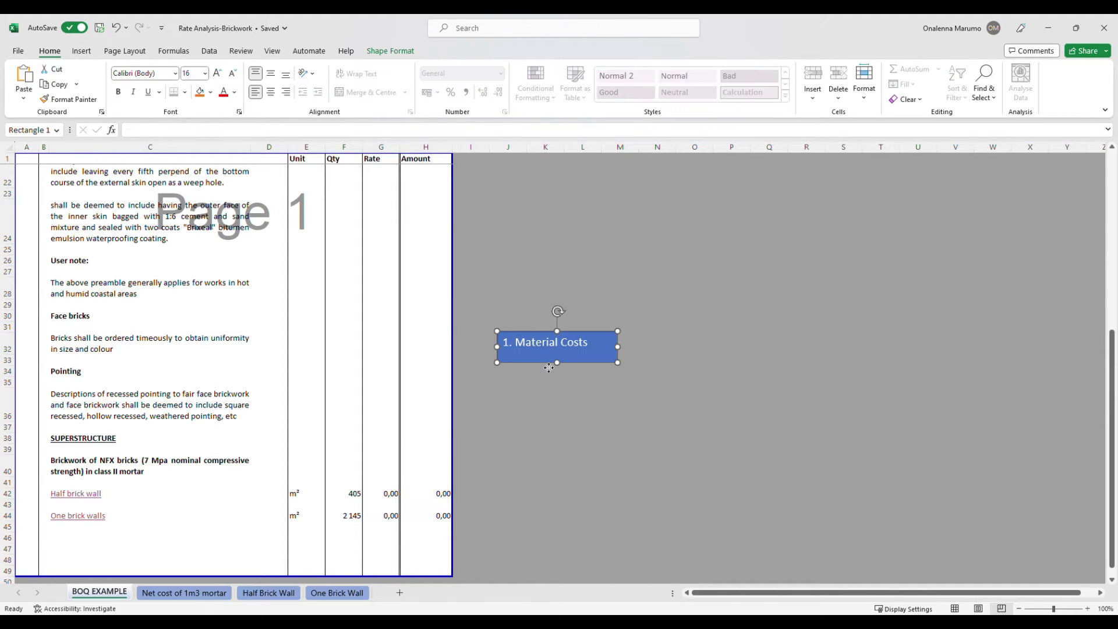
left_click(522, 382)
key("ctrl+v")
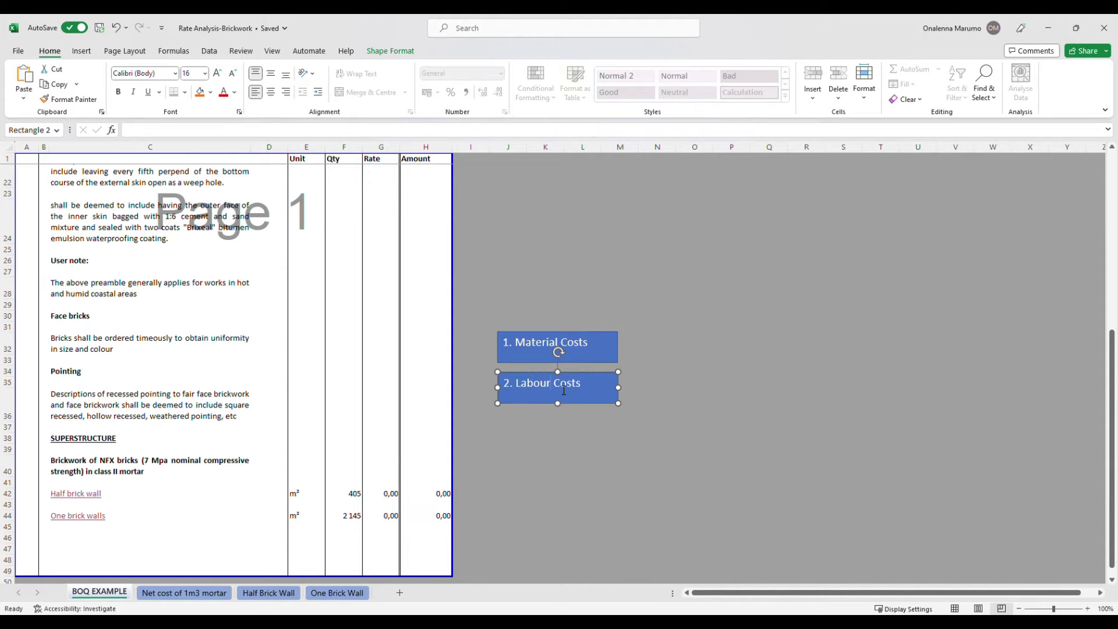
left_click(559, 416)
key("ctrl+v")
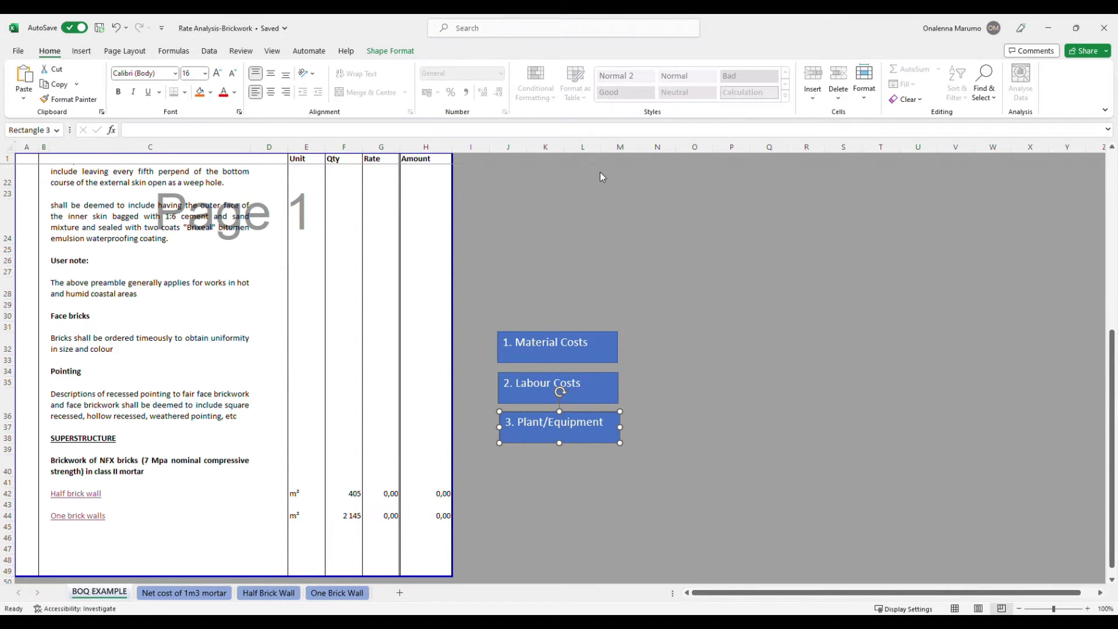
key("ctrl+v")
left_click(576, 507)
key("ctrl+v")
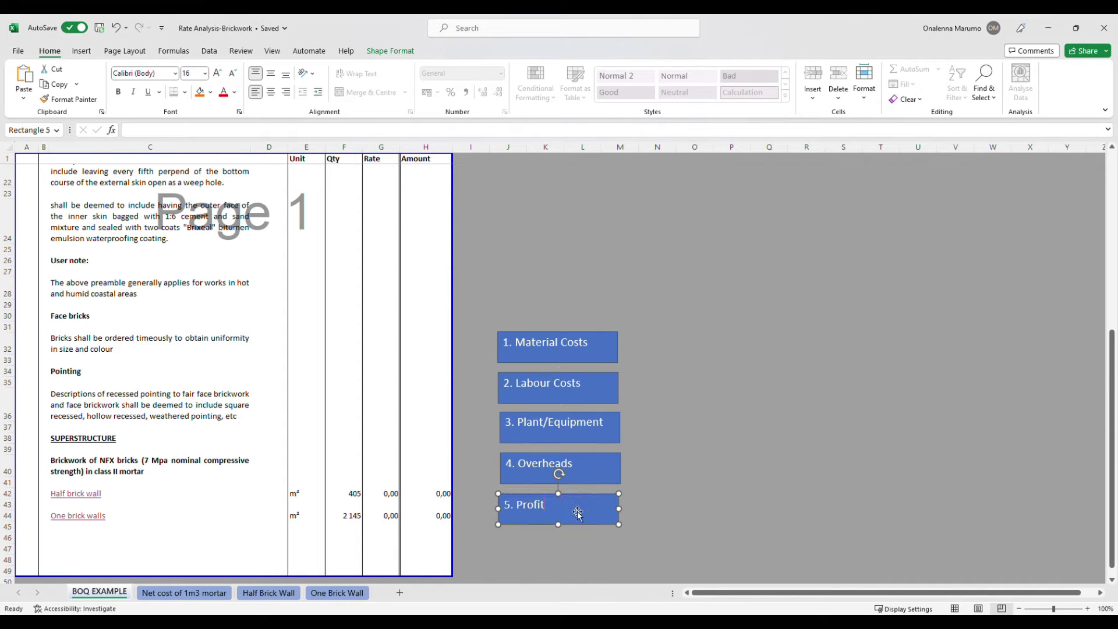
left_click(647, 394)
Open the Net cost of 1m3 mortar sheet and read the provided reduction, mix ratio and joint information
left_click(176, 594)
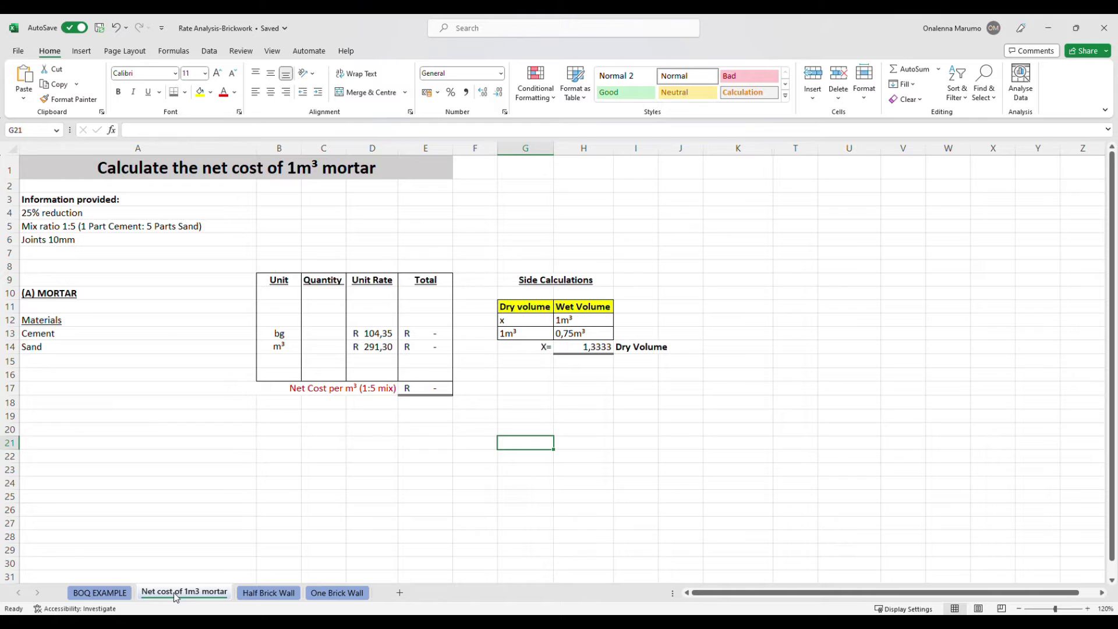
left_click(127, 174)
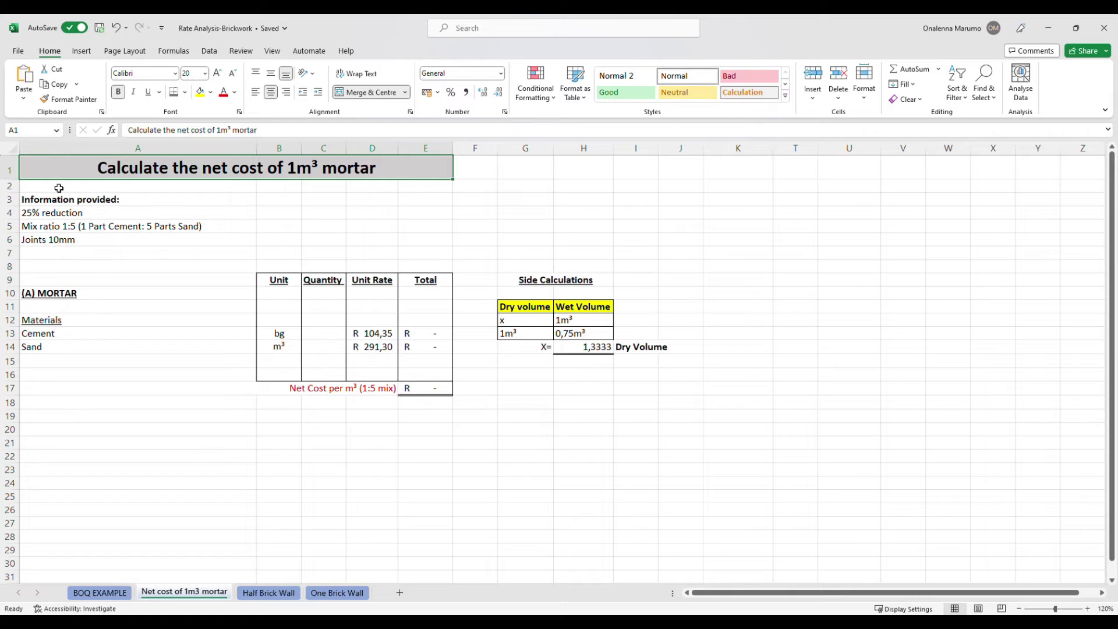
left_click(78, 204)
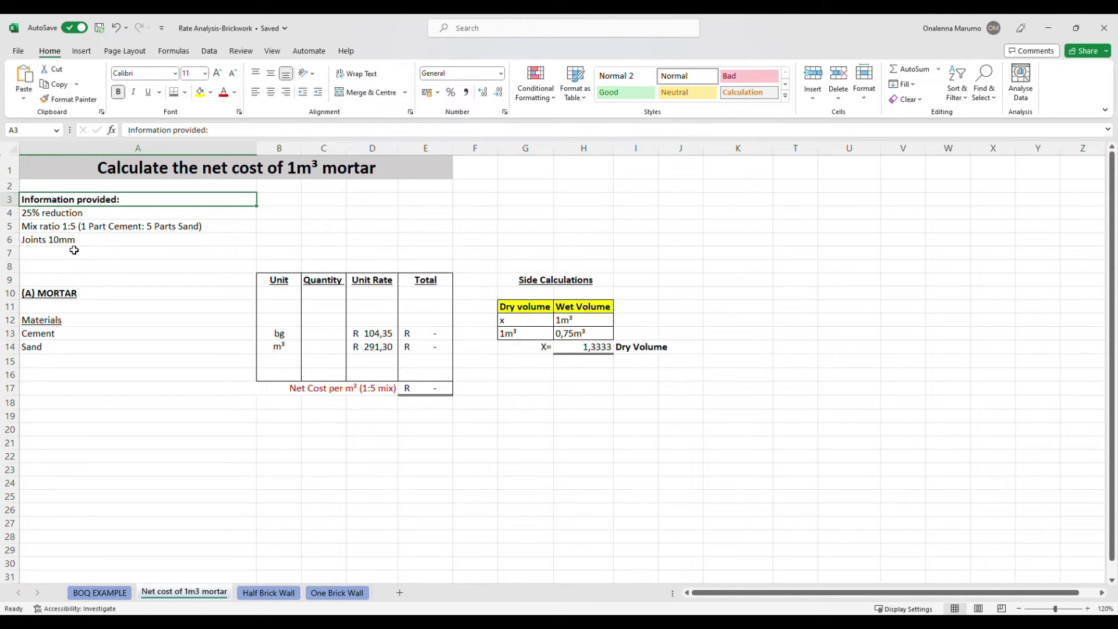
left_click(94, 217)
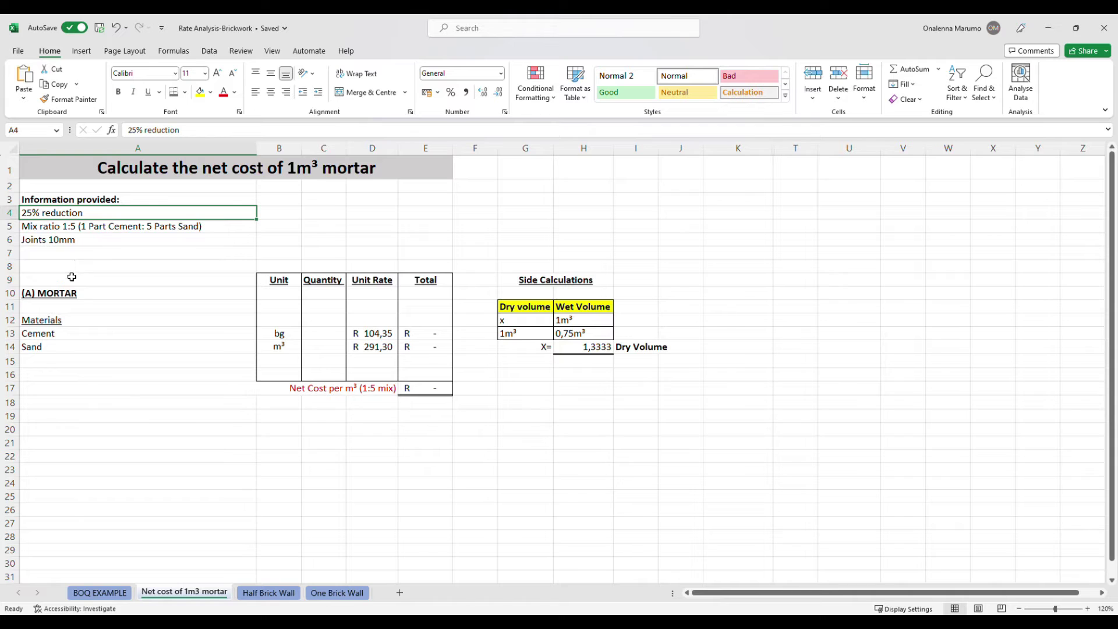
left_click(93, 232)
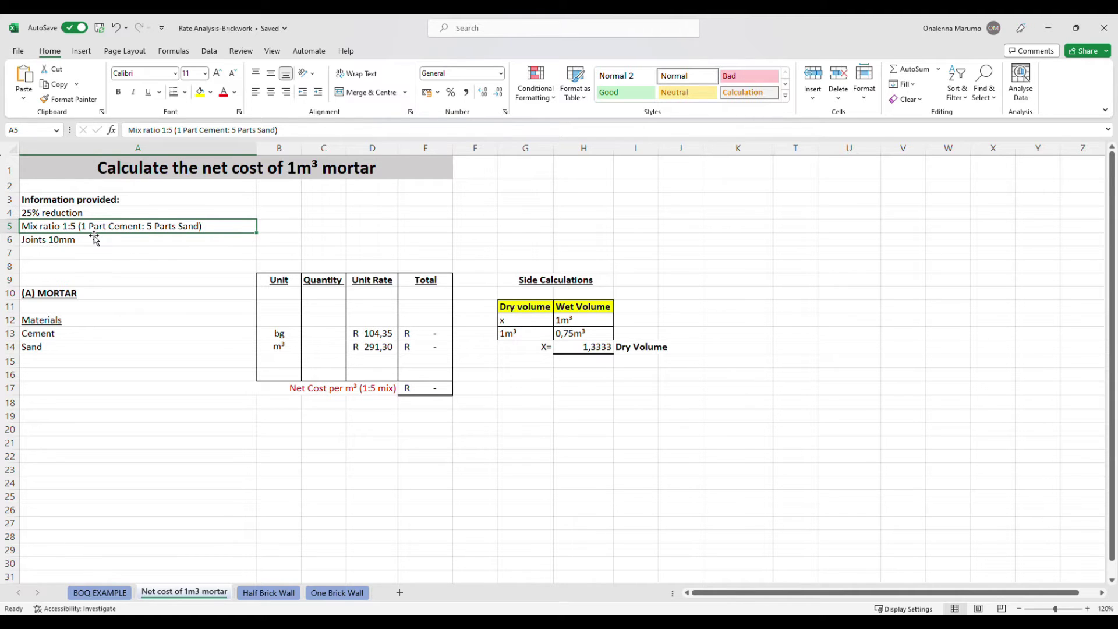
left_click(91, 243)
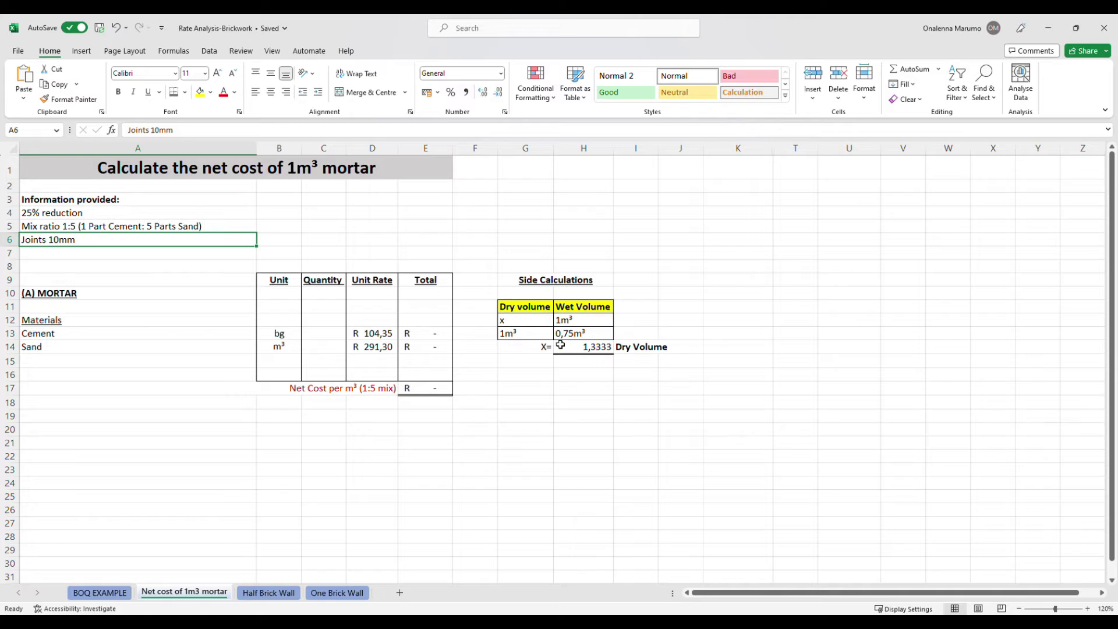
Examine the cement and sand units, quantities and unit rates in the mortar table, plus the dry volume side calculation
left_click(55, 339)
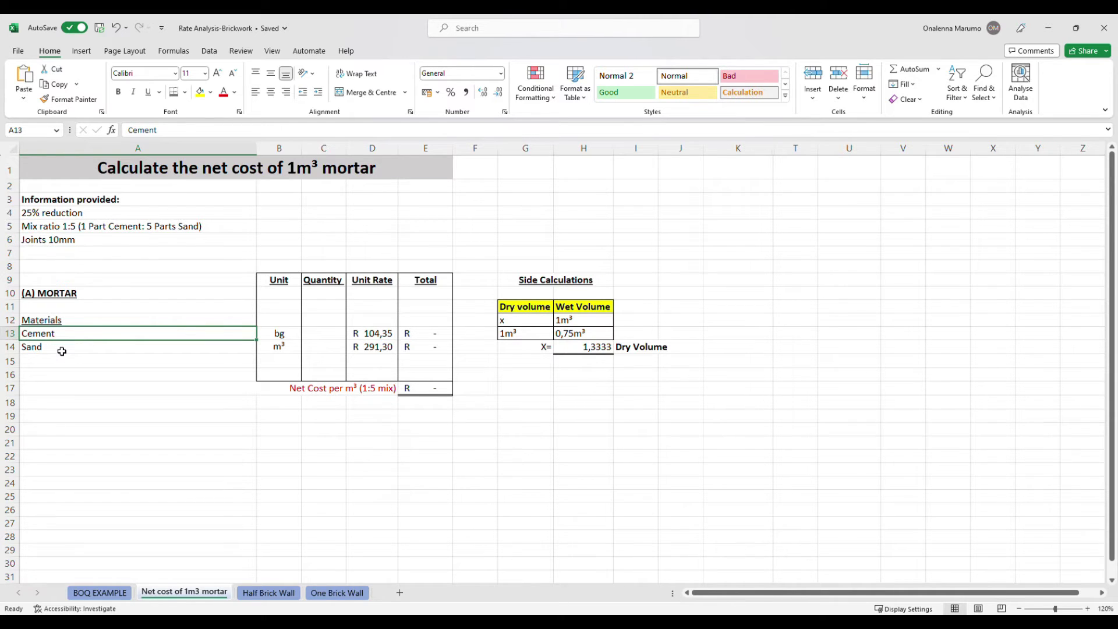
left_click(62, 351)
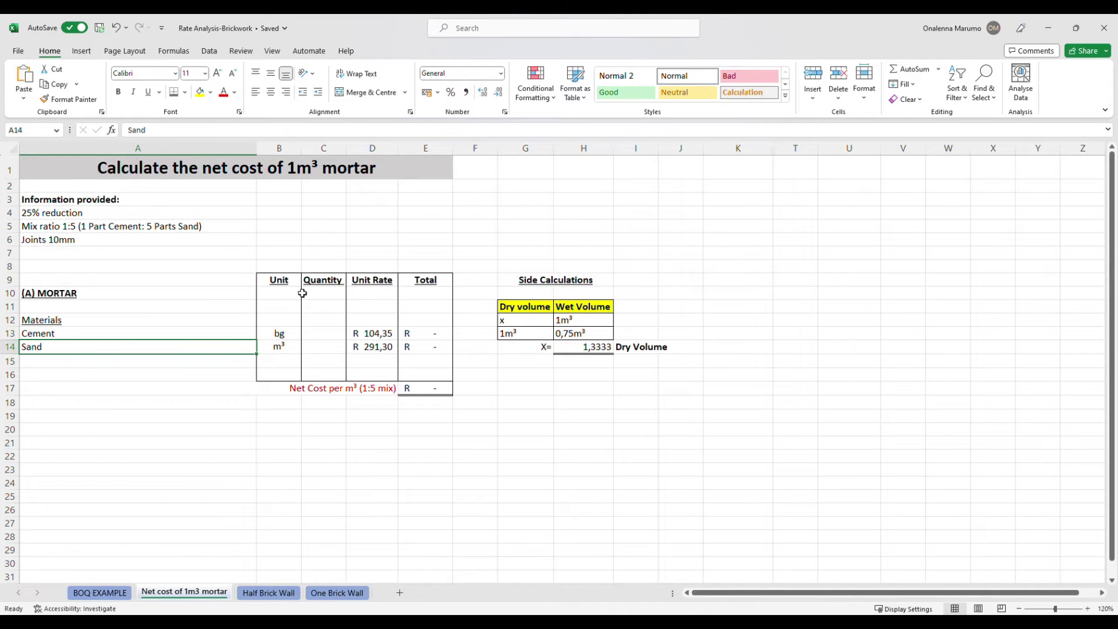
left_click(284, 284)
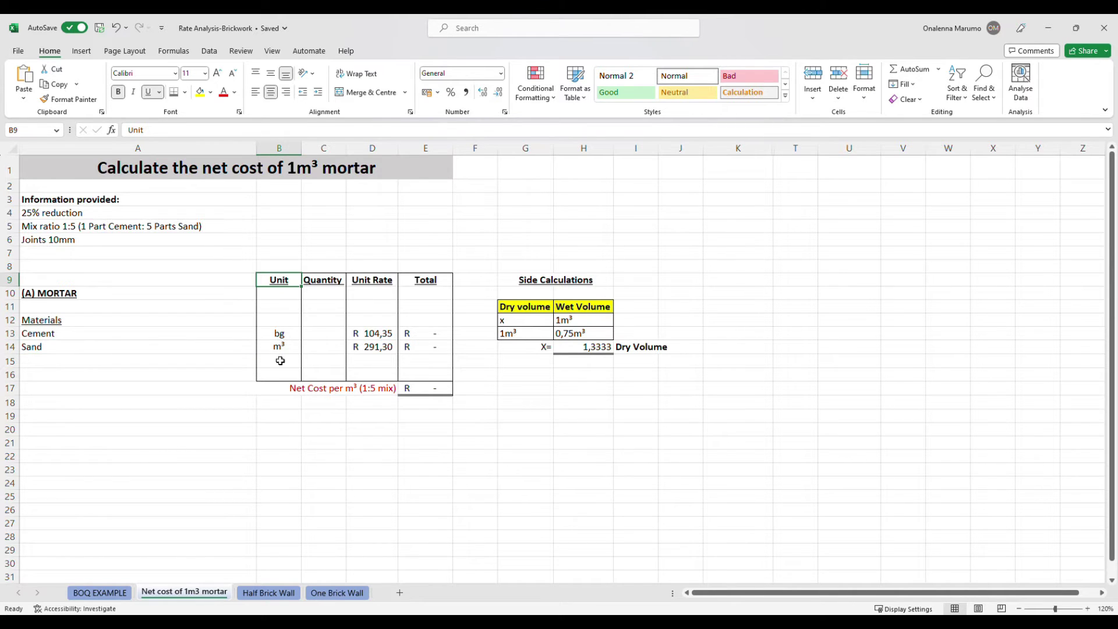
left_click(281, 334)
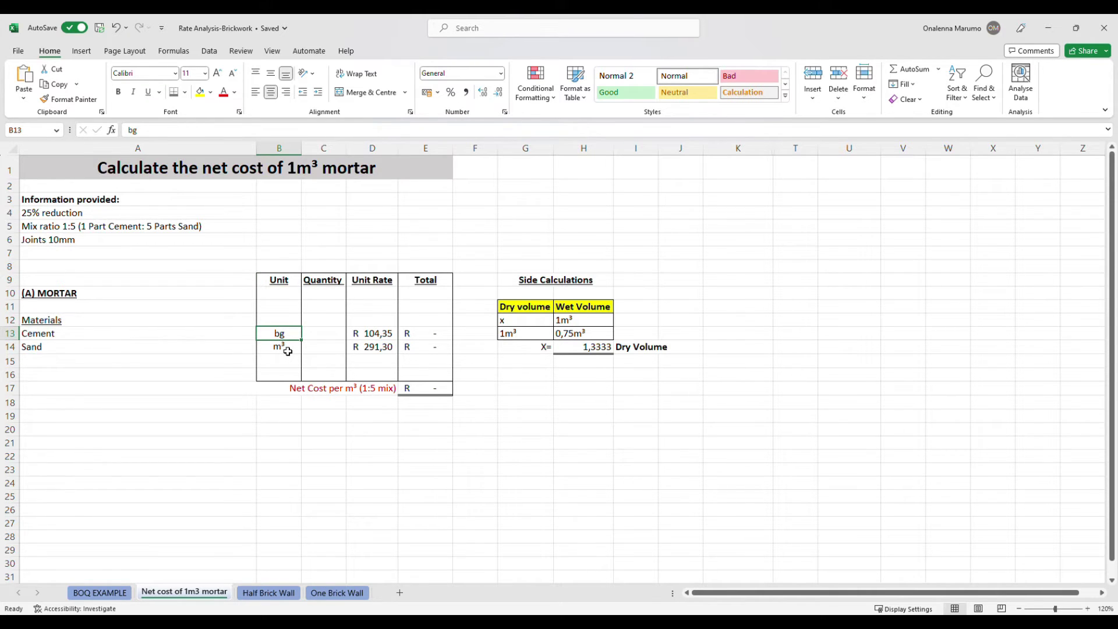
left_click(288, 351)
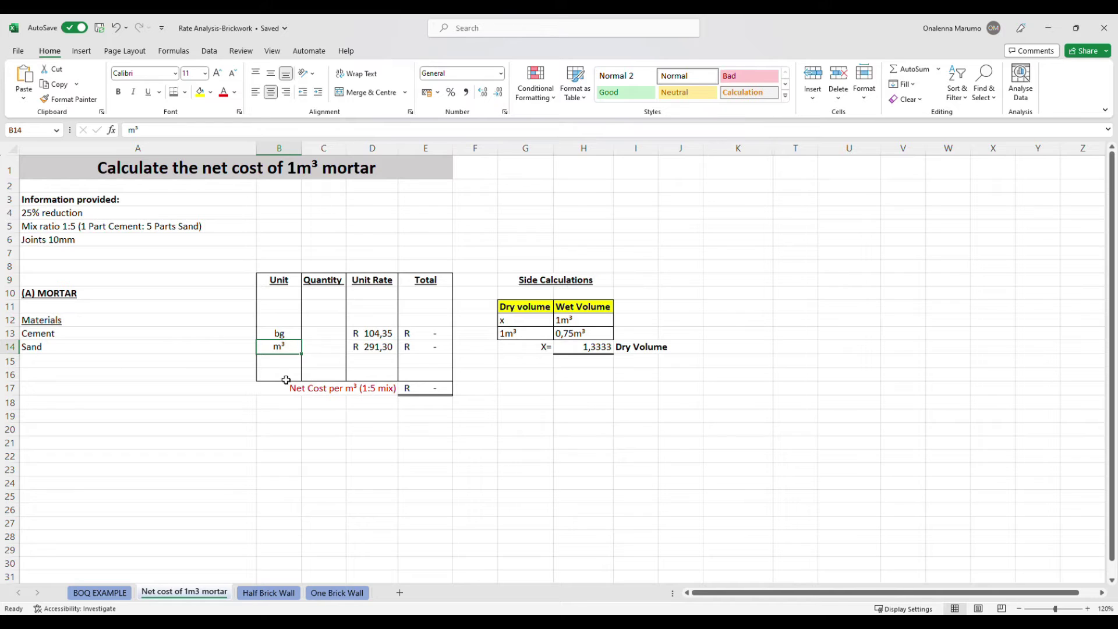
left_click_drag(317, 329, 319, 350)
left_click_drag(321, 340, 319, 352)
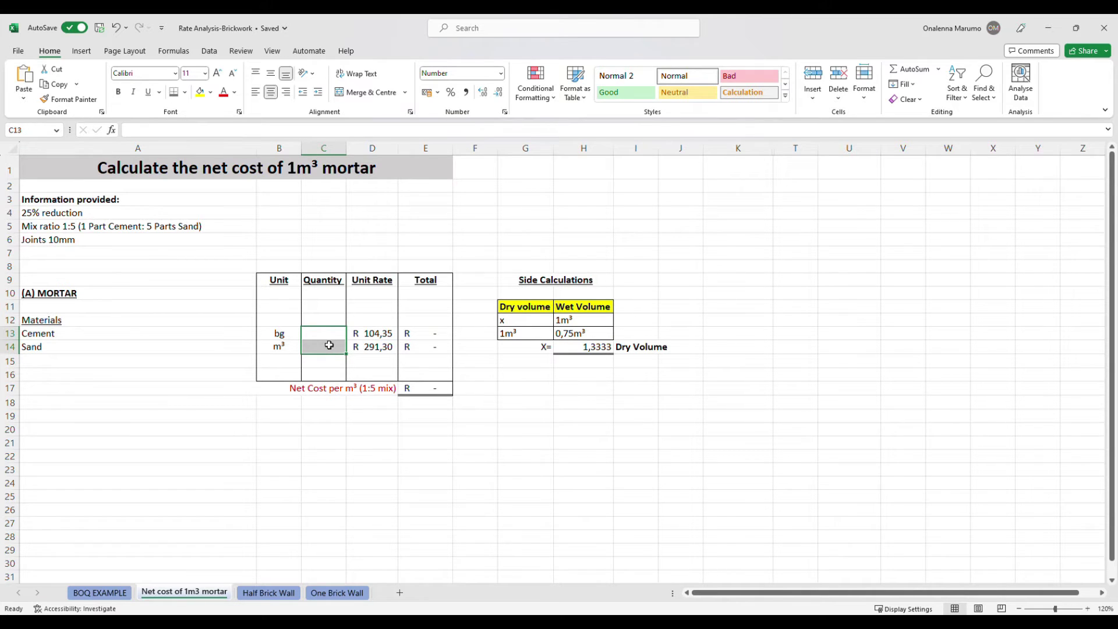
left_click(332, 340)
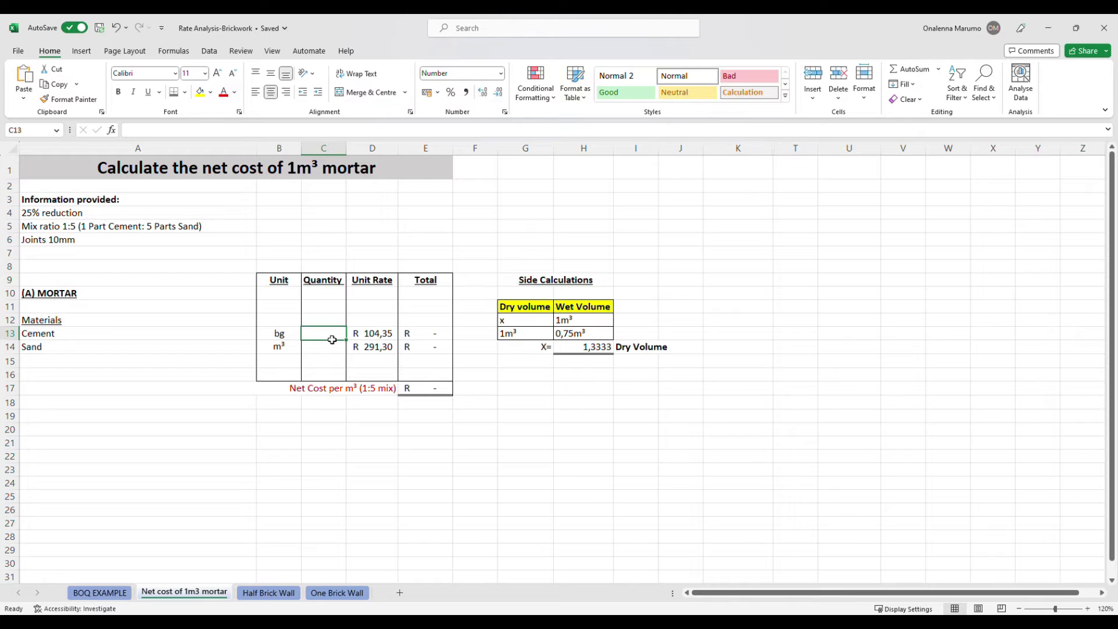
key("Down")
left_click(391, 337)
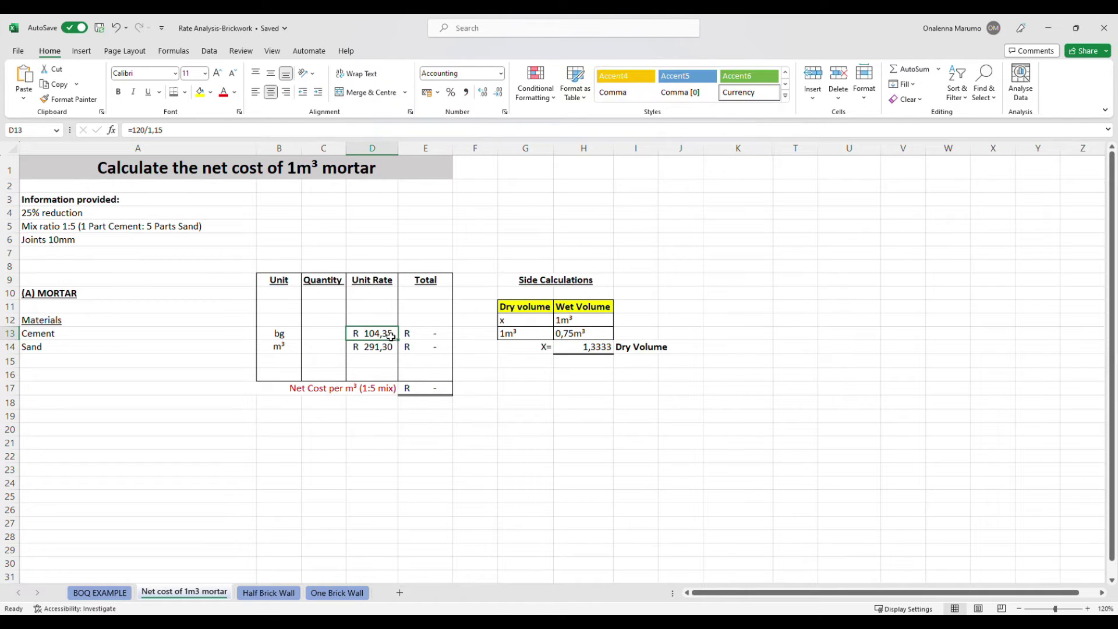
left_click(395, 420)
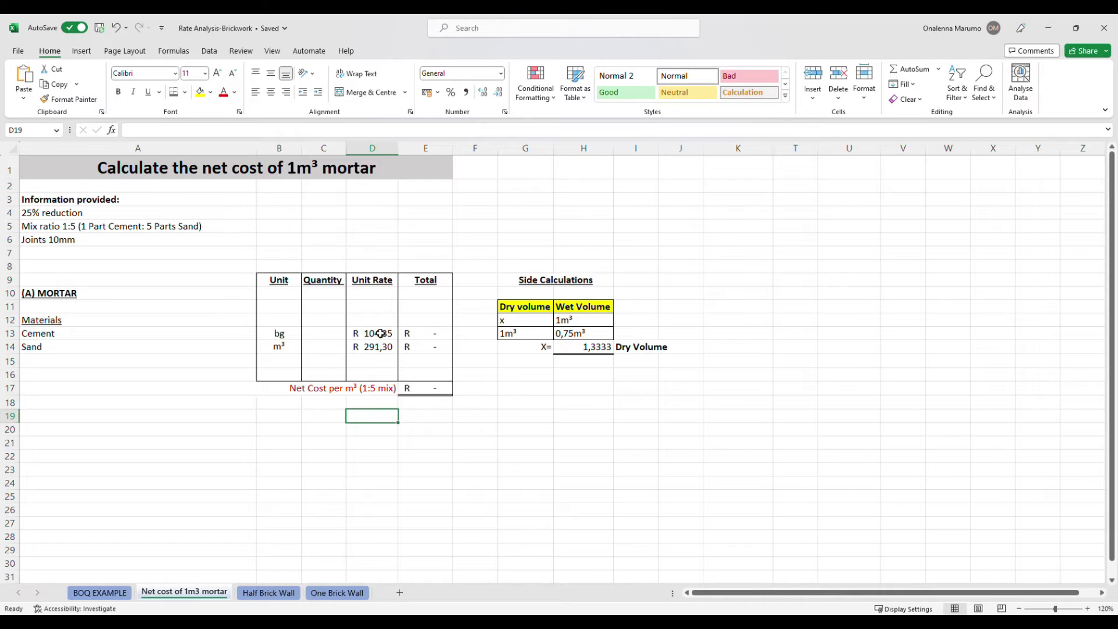
left_click(516, 338)
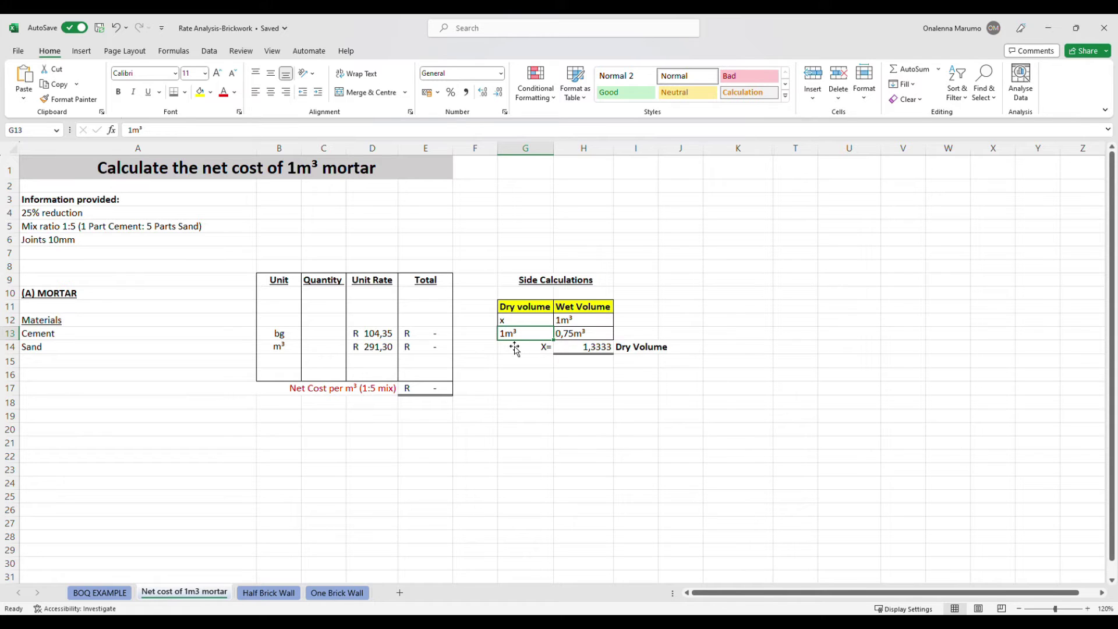
Format the x in the dry volume side calculation as red and centred, and inspect the dry volume formula
left_click(591, 340)
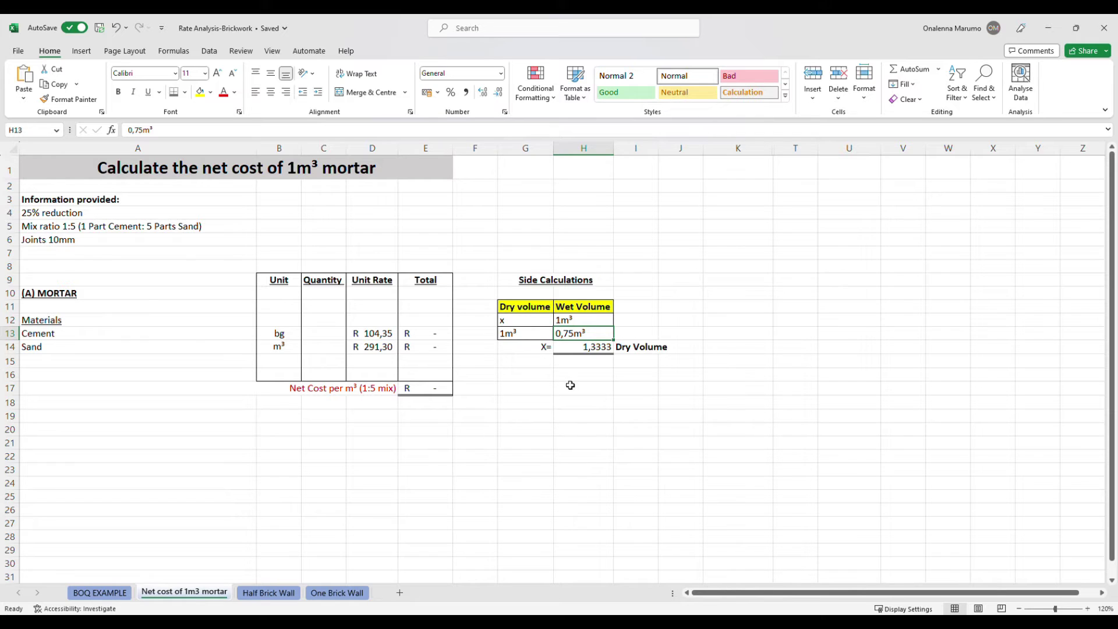
left_click(590, 320)
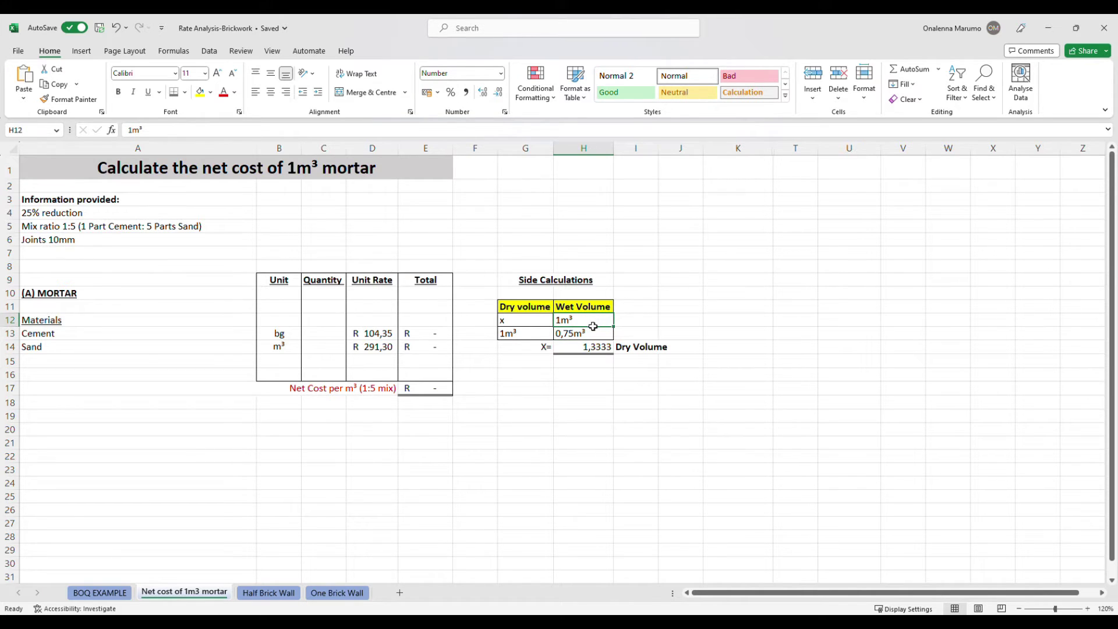
left_click(539, 323)
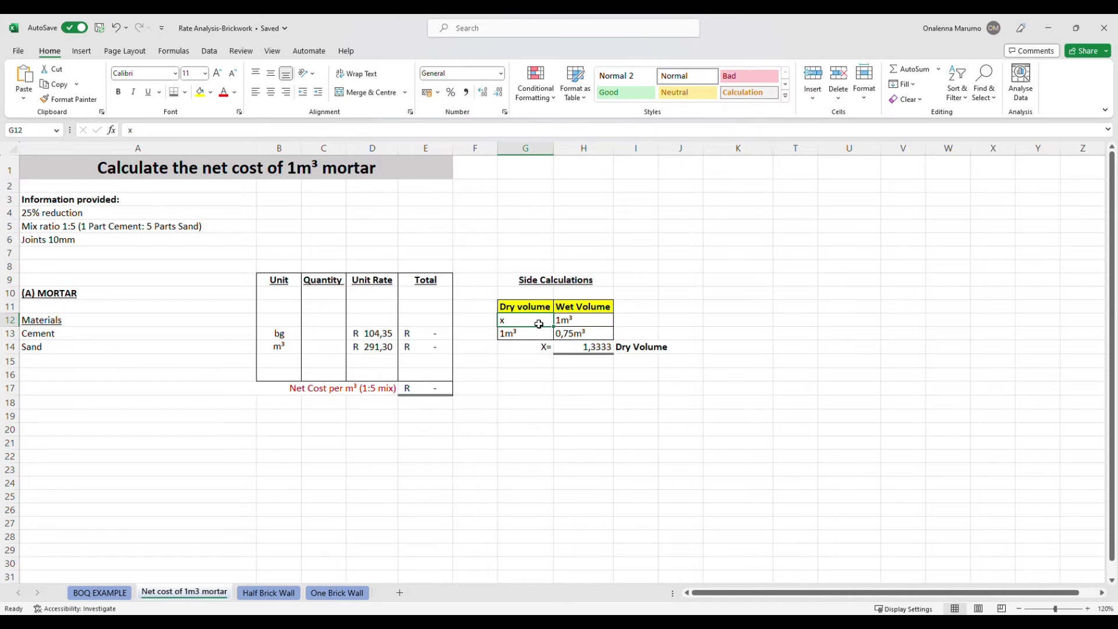
left_click(223, 92)
left_click(270, 92)
left_click(602, 348)
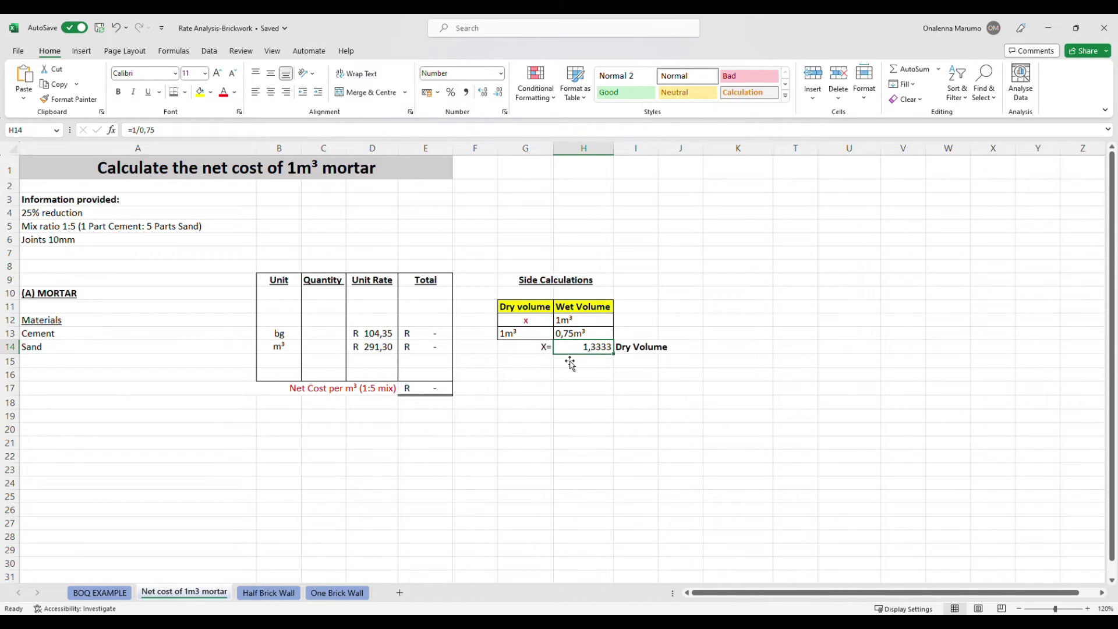
left_click(594, 388)
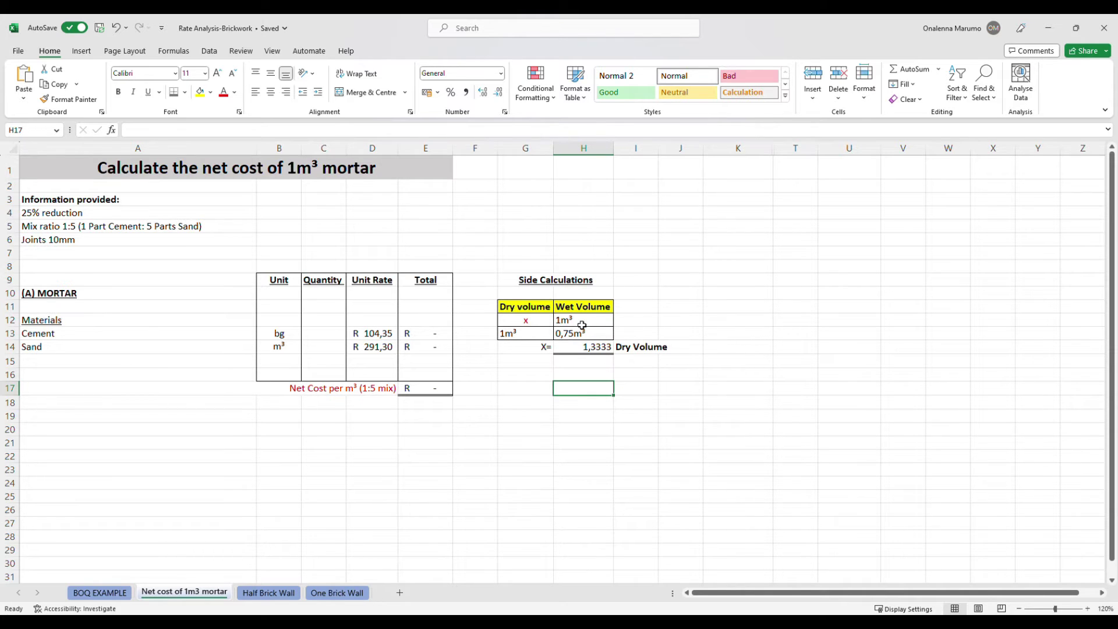
Extend the cement description in the mortar table to read "Cement 1/6 x 1.333m³ x 30.3bags"
left_click(121, 338)
left_click(184, 132)
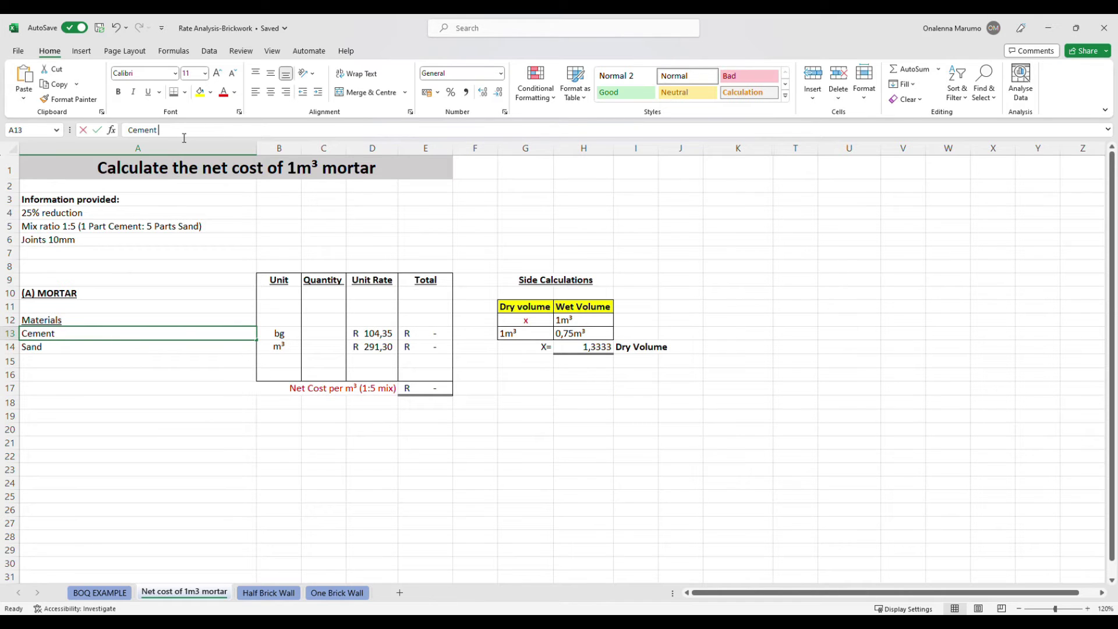
type("1/6")
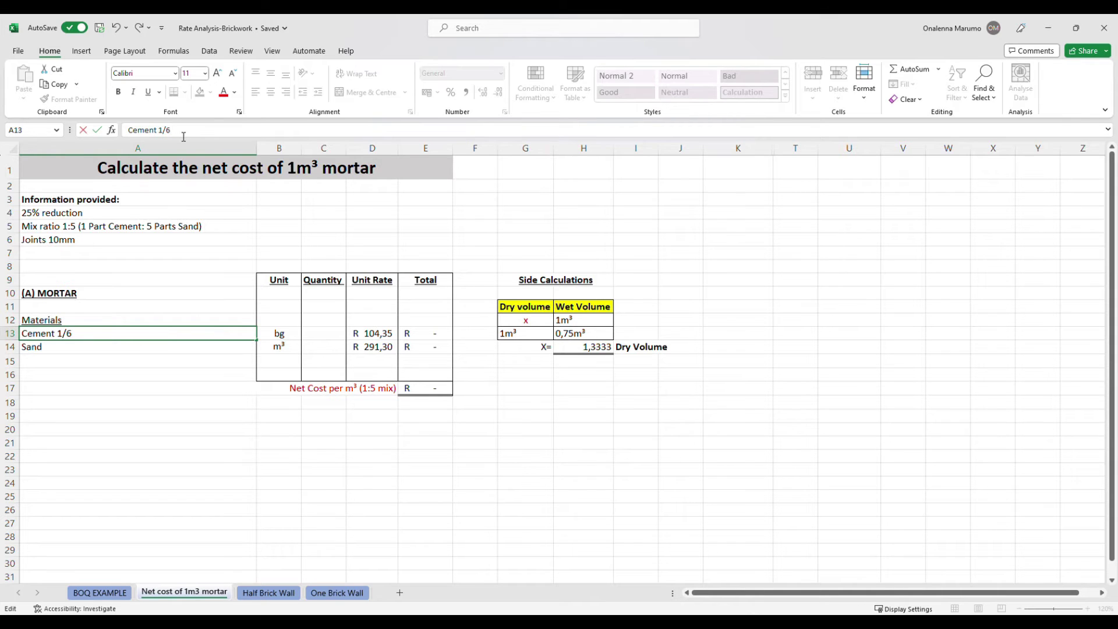
type(" x 1.333m")
left_click(92, 51)
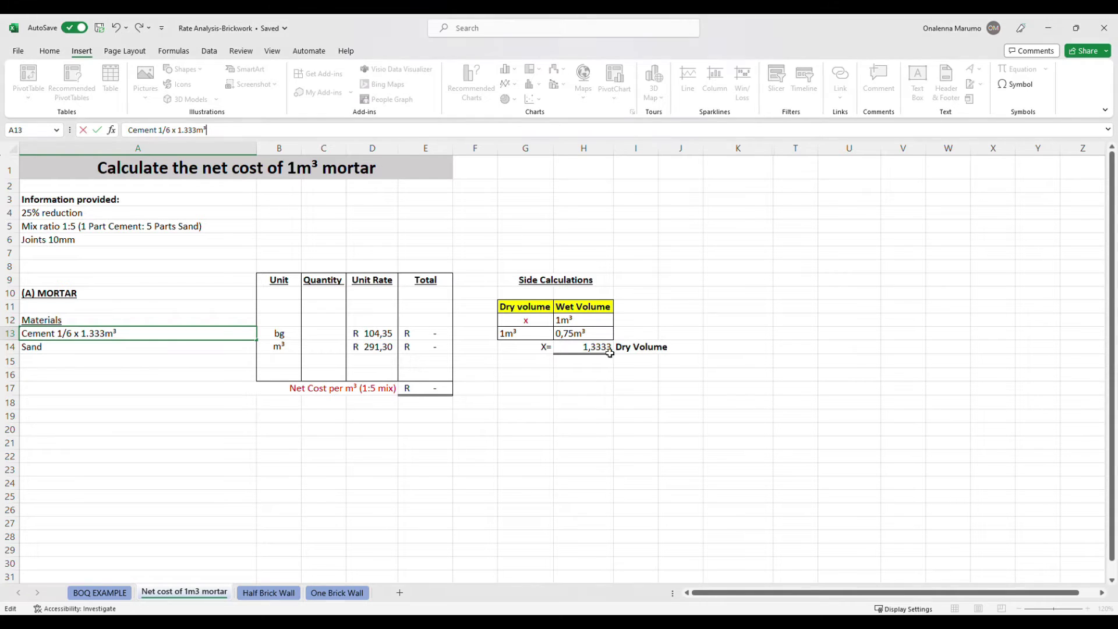
type("³")
type("x")
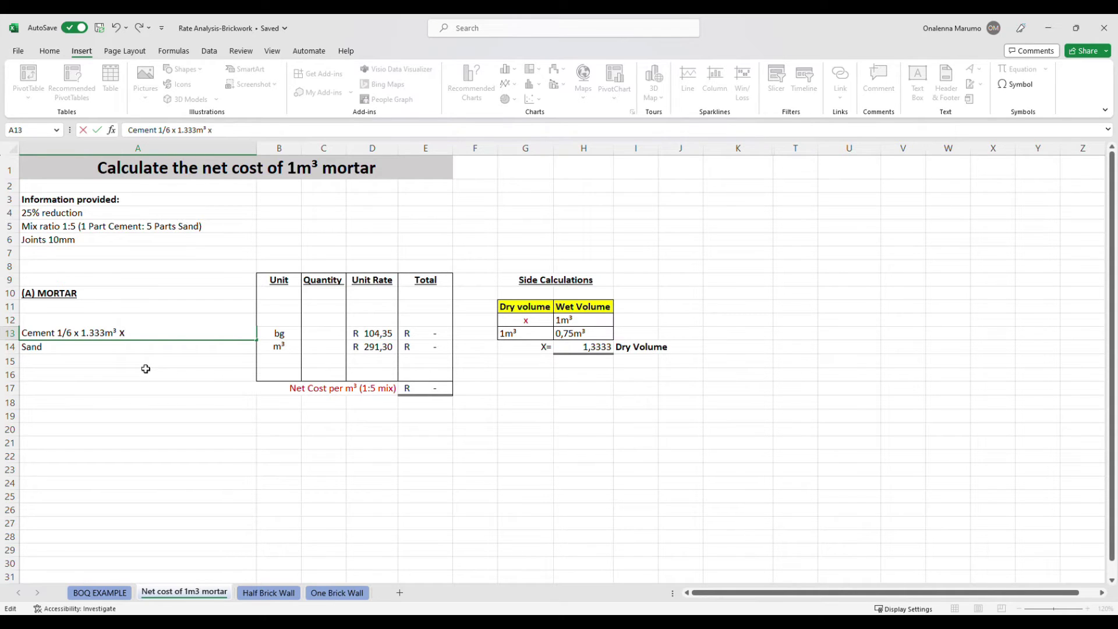
double_click(122, 335)
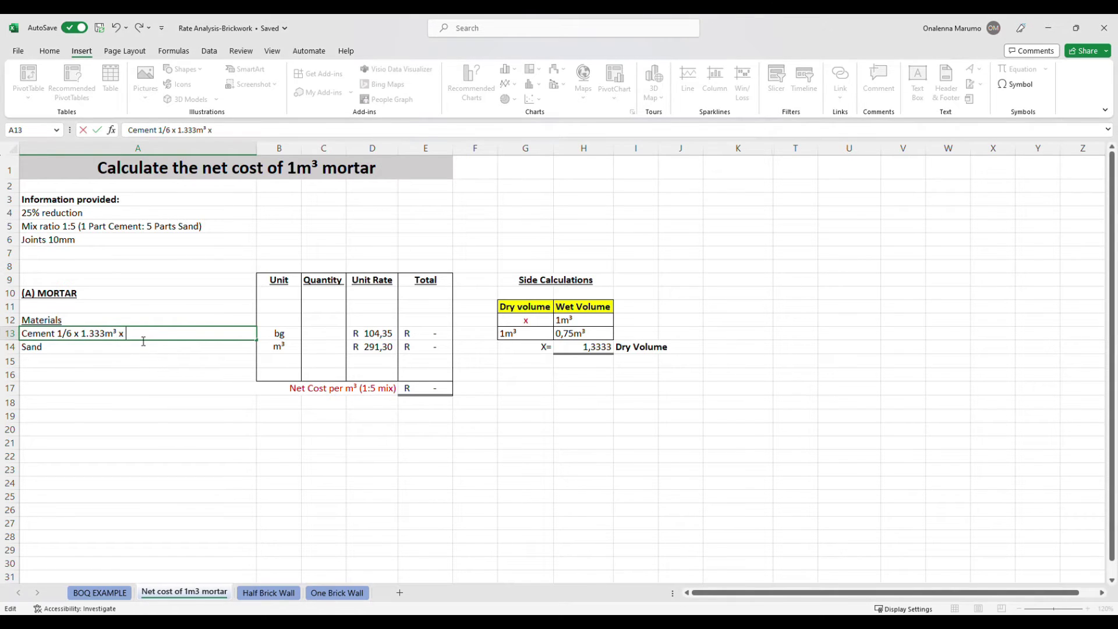
type("30.3bags")
Enter 6,733 as the cement quantity in the mortar table
left_click(316, 338)
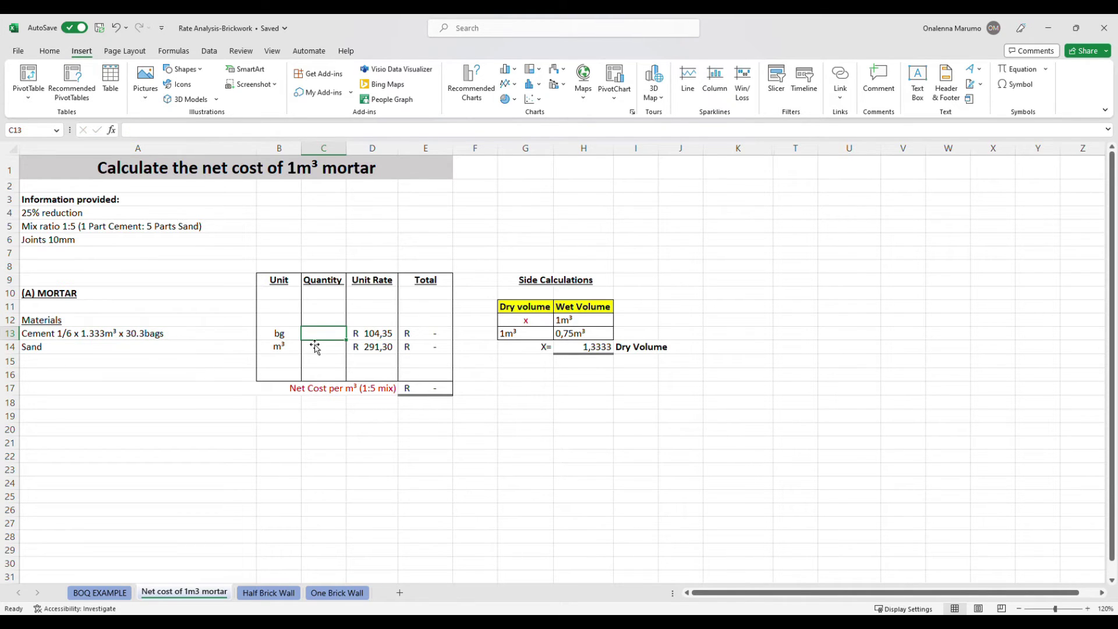
type("6,7")
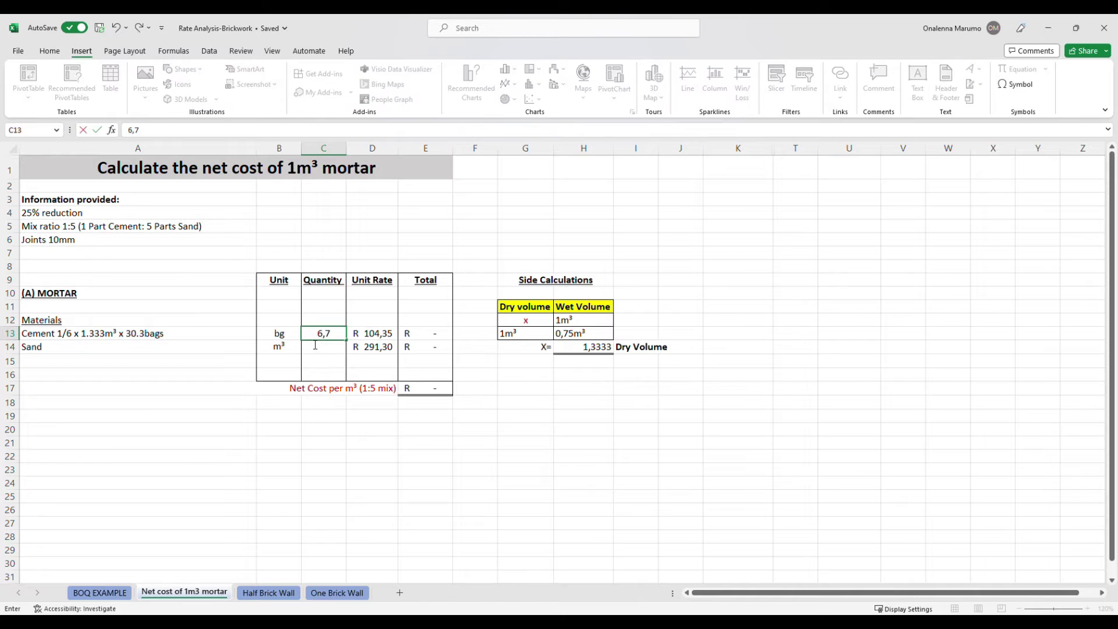
type("33")
key("Return")
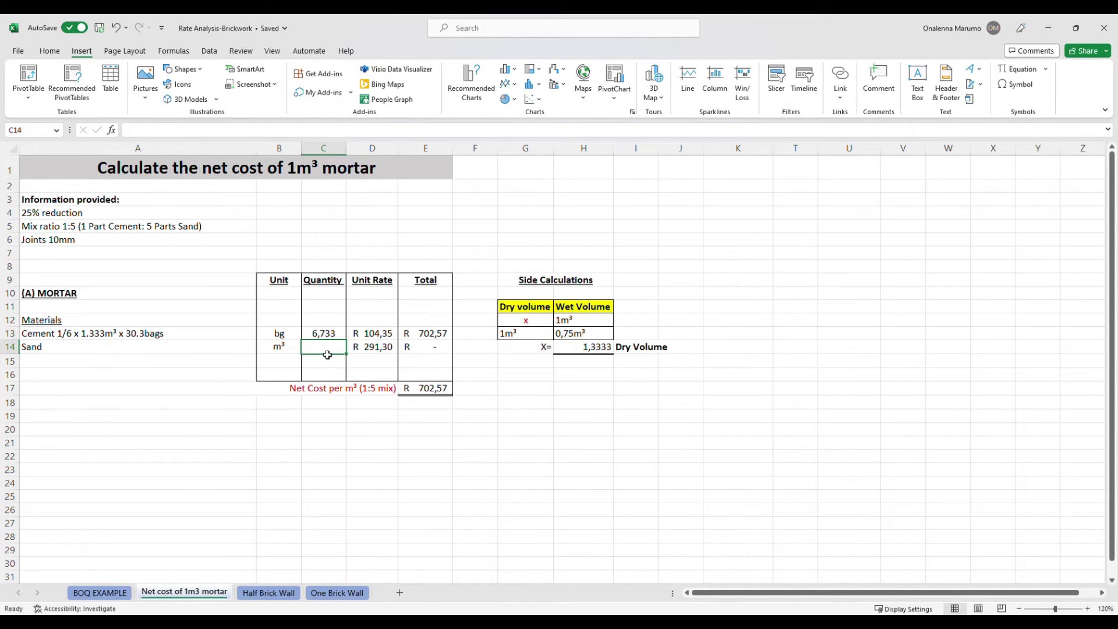
Extend the sand description in the mortar table to read "Sand 5/6 x 1.333m³"
left_click(89, 349)
left_click(160, 133)
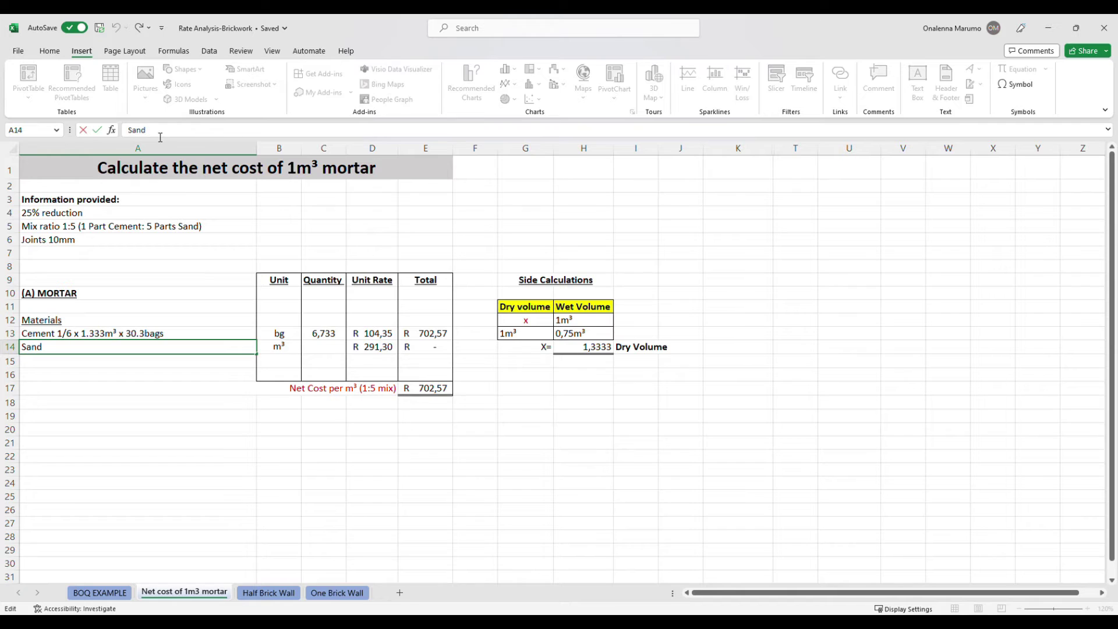
type("5/6 x 1.333m")
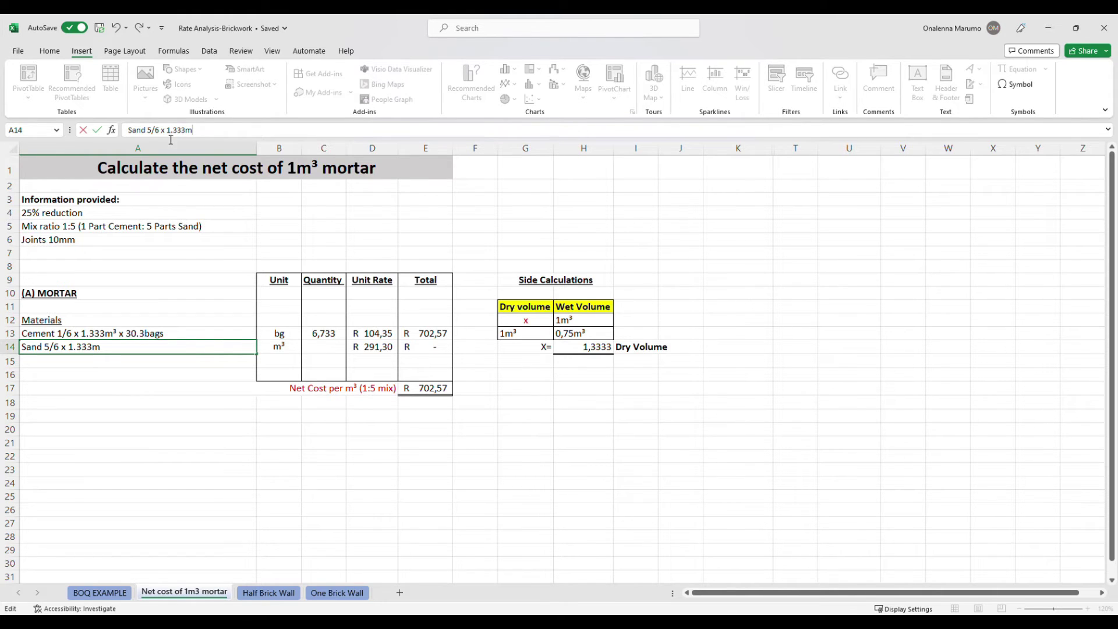
left_click(1023, 95)
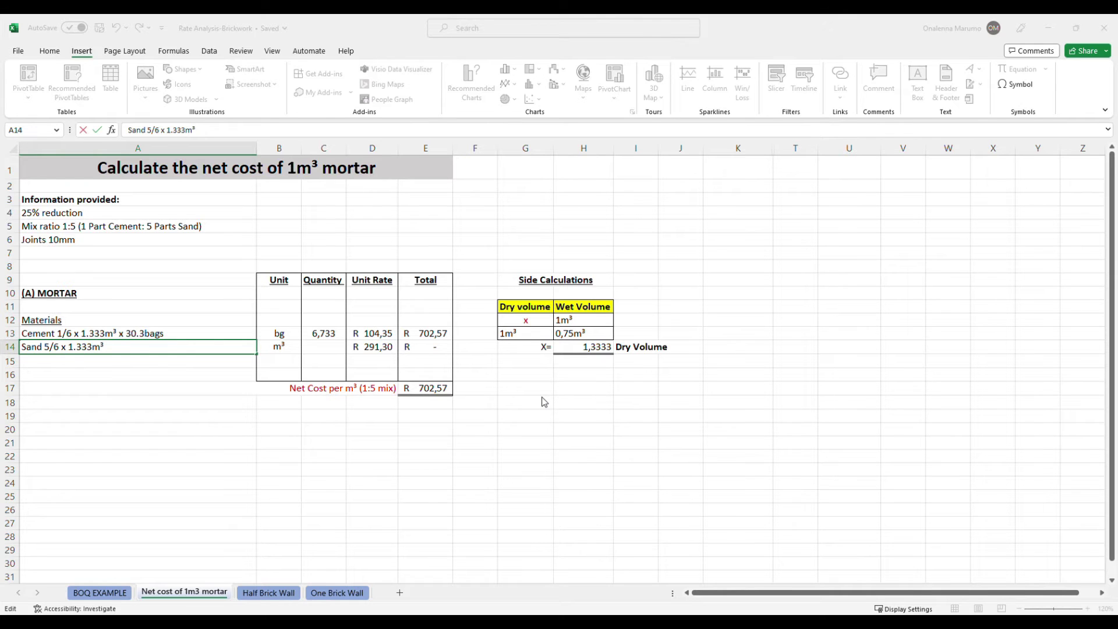
Enter 1,111 as the sand quantity and make the net cost per m³ total bold
left_click(336, 352)
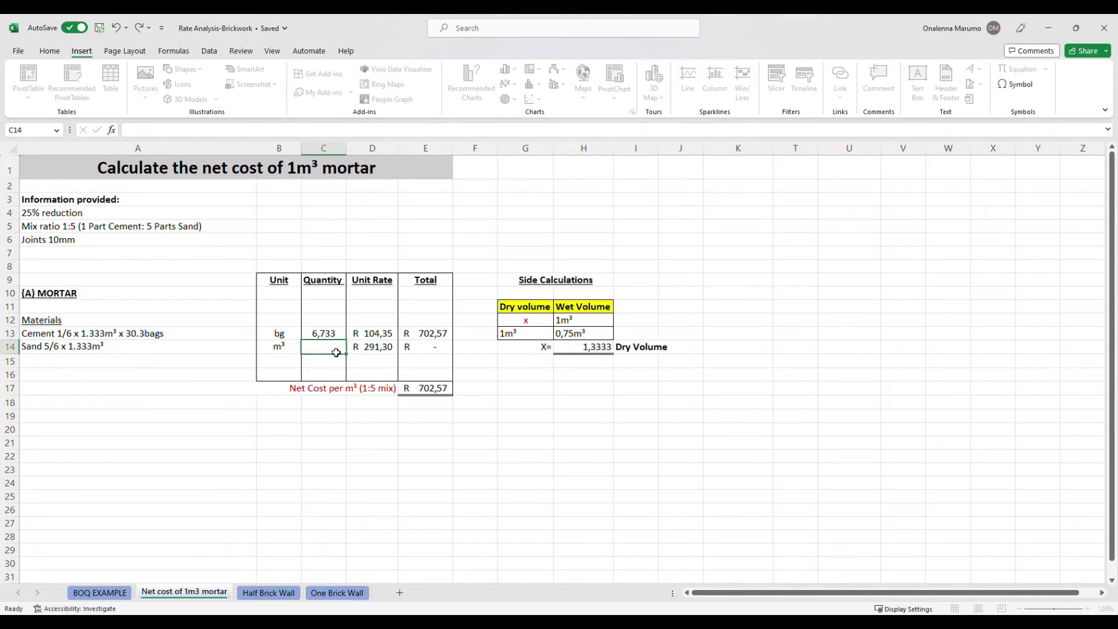
type("1,111")
key("Return")
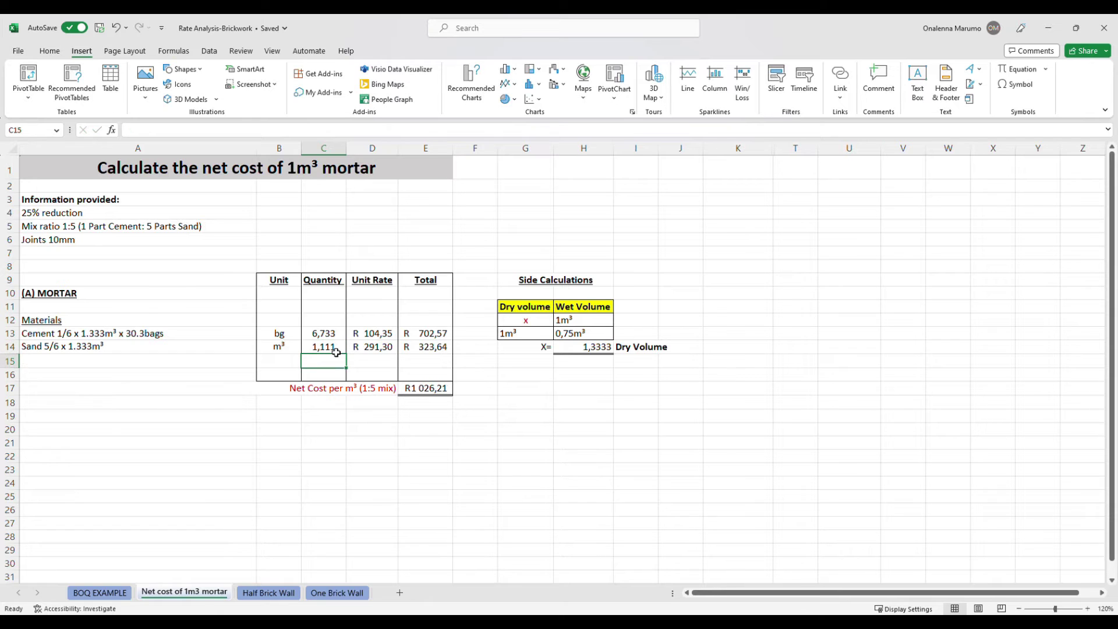
left_click(434, 390)
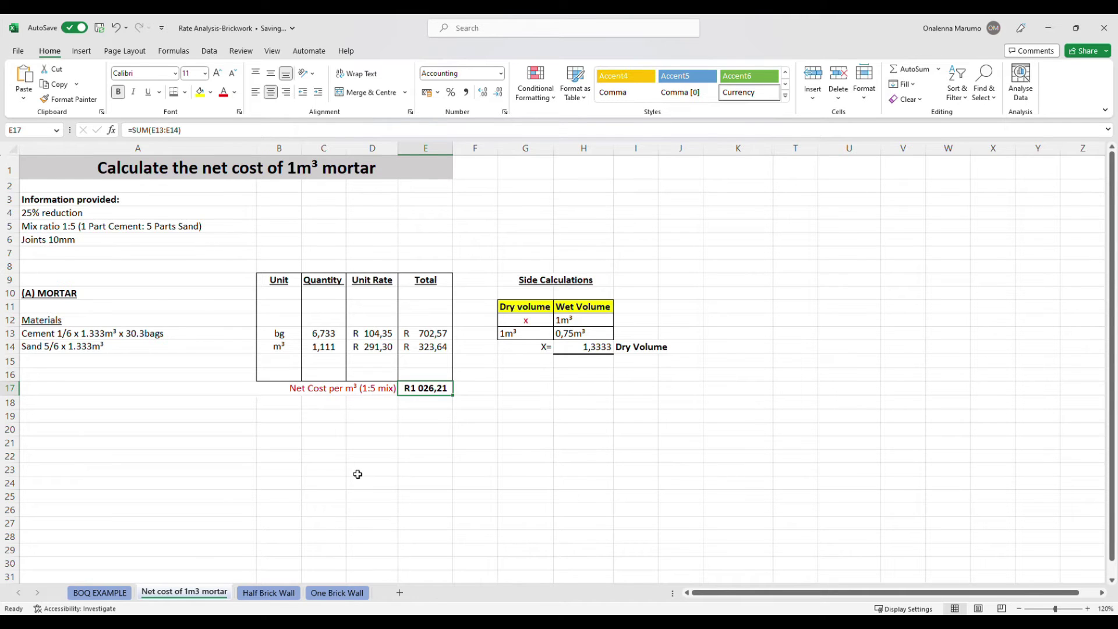
Open the Half Brick Wall sheet and examine the bricklayer, general labour and bricks per day inputs
left_click(268, 592)
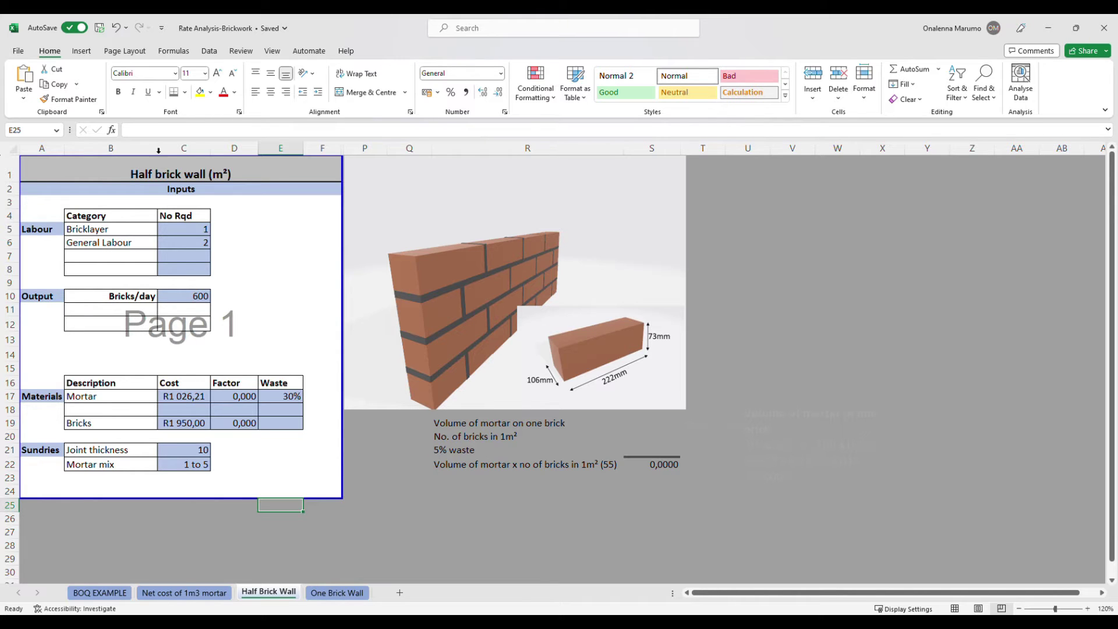
left_click(181, 234)
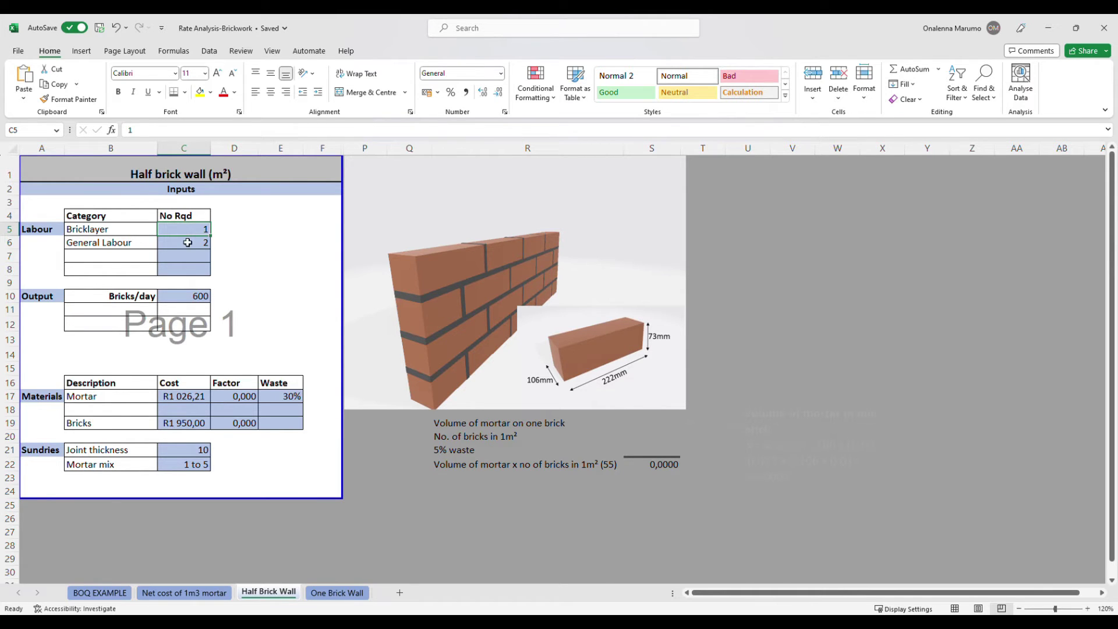
left_click(188, 243)
left_click(203, 301)
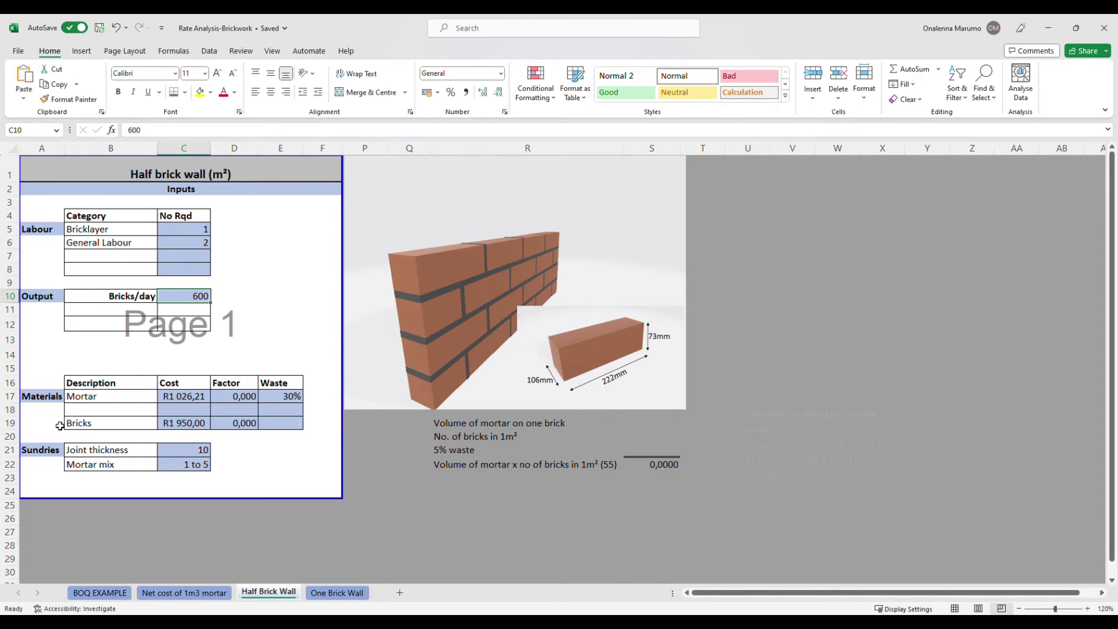
Examine the cost, factor and waste inputs for mortar and bricks in the half brick wall materials table
left_click(144, 398)
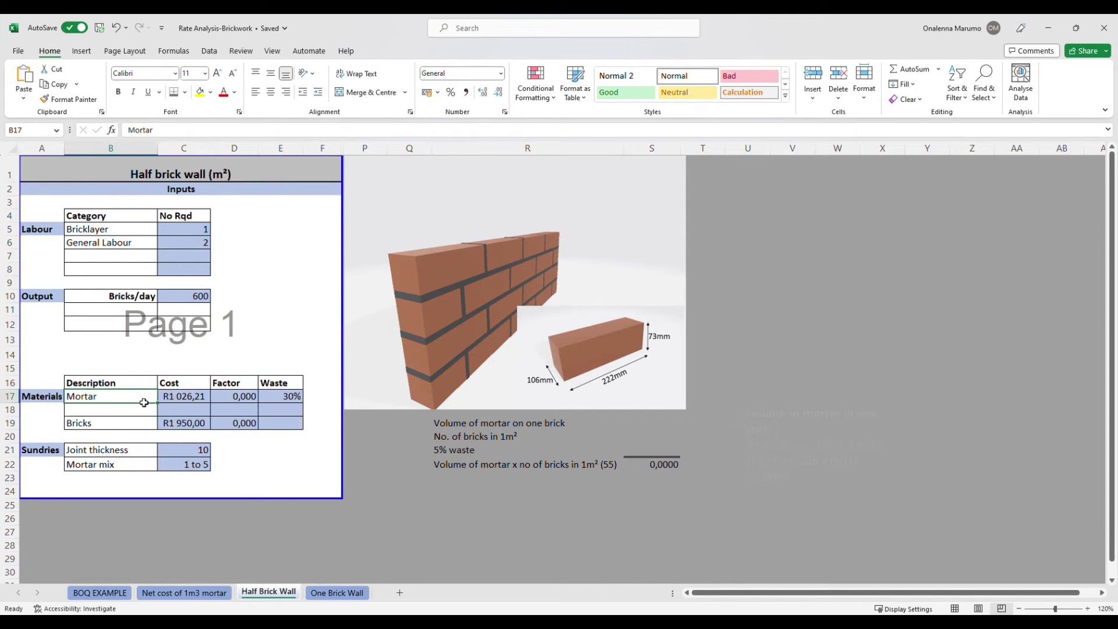
left_click(198, 402)
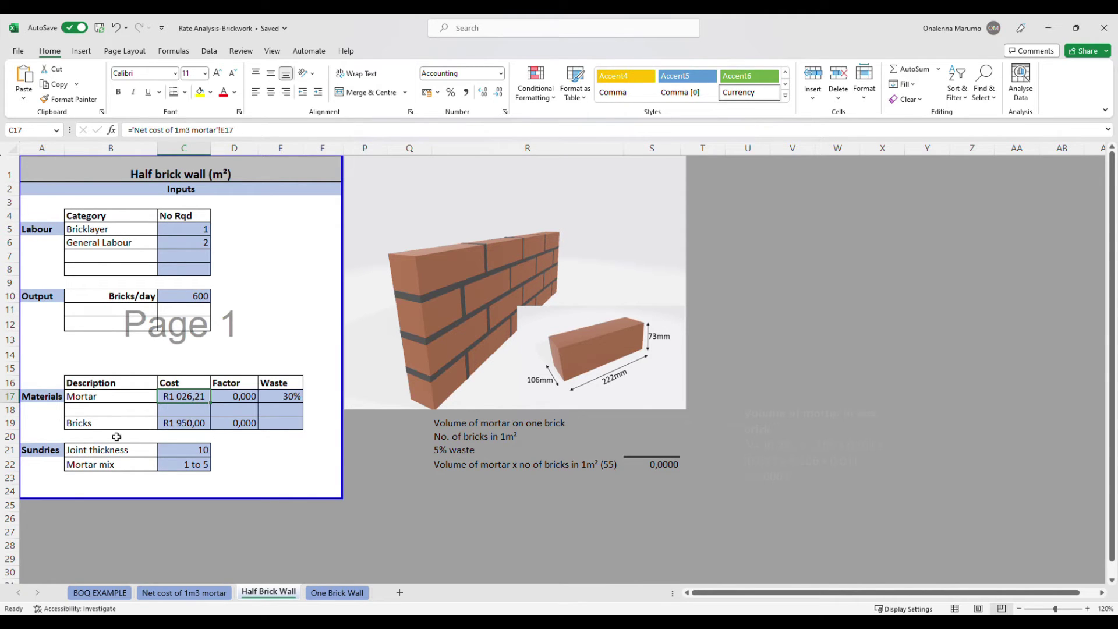
left_click(201, 425)
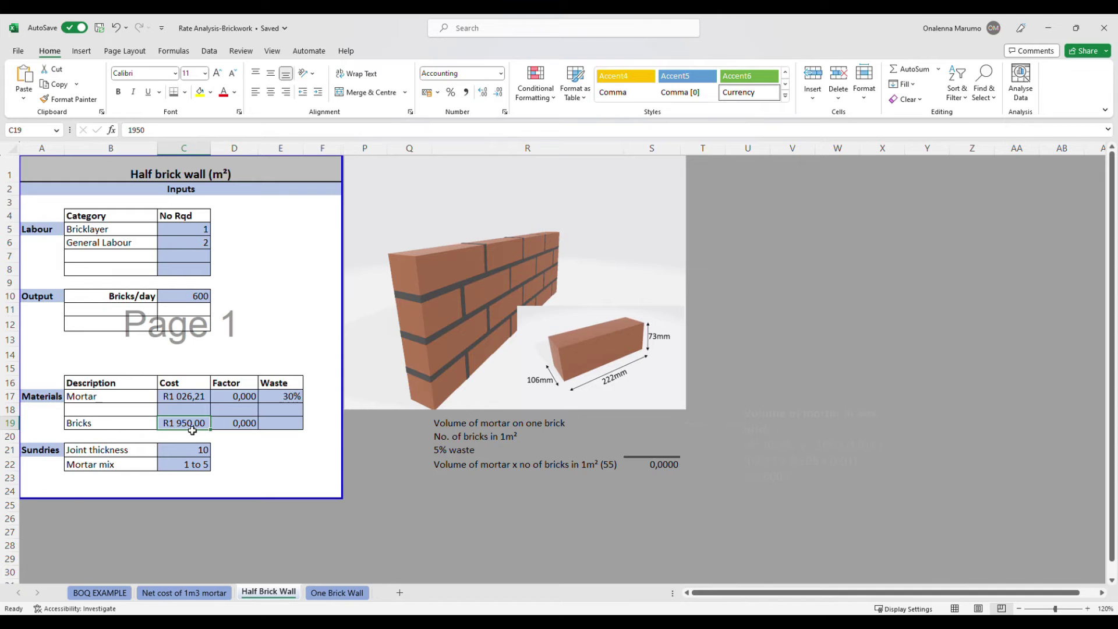
key("Right")
key("Up")
key("Up")
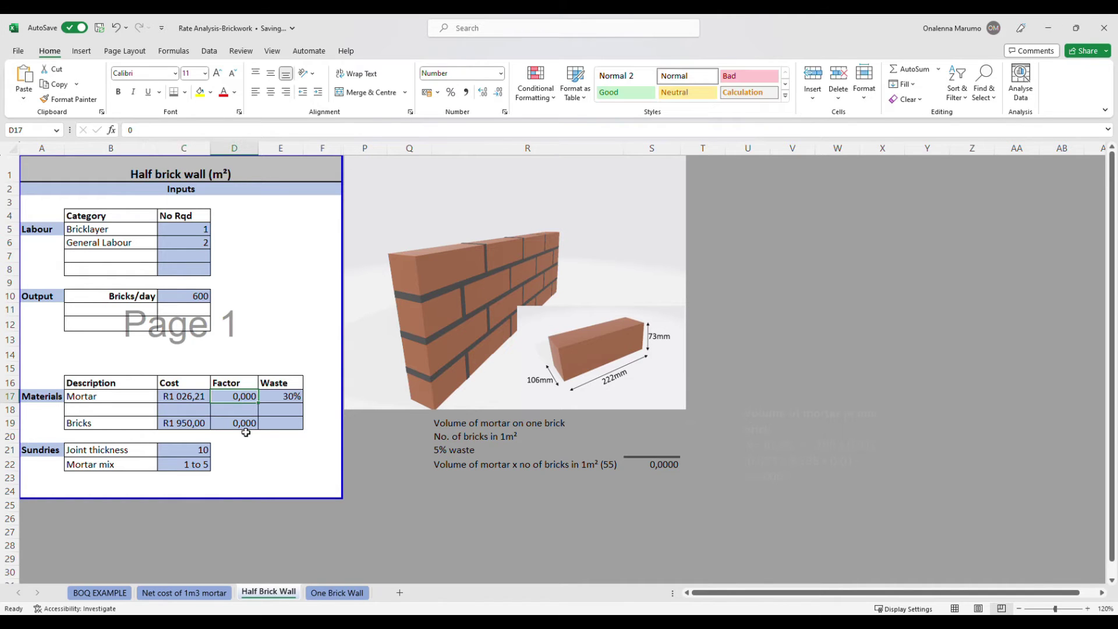
left_click(245, 427)
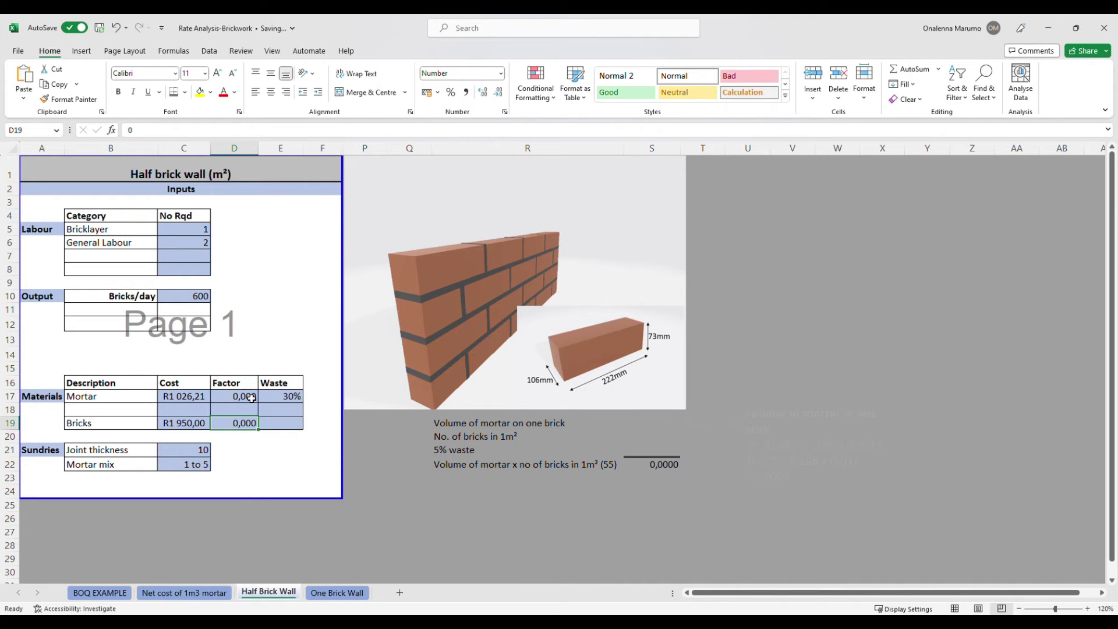
left_click(252, 398)
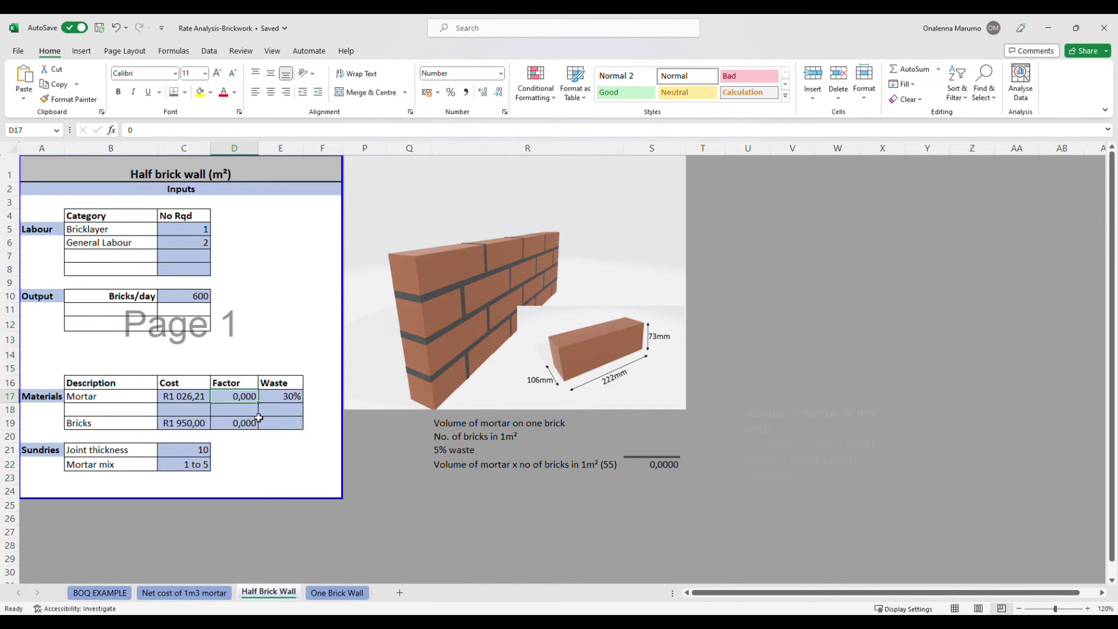
left_click(280, 398)
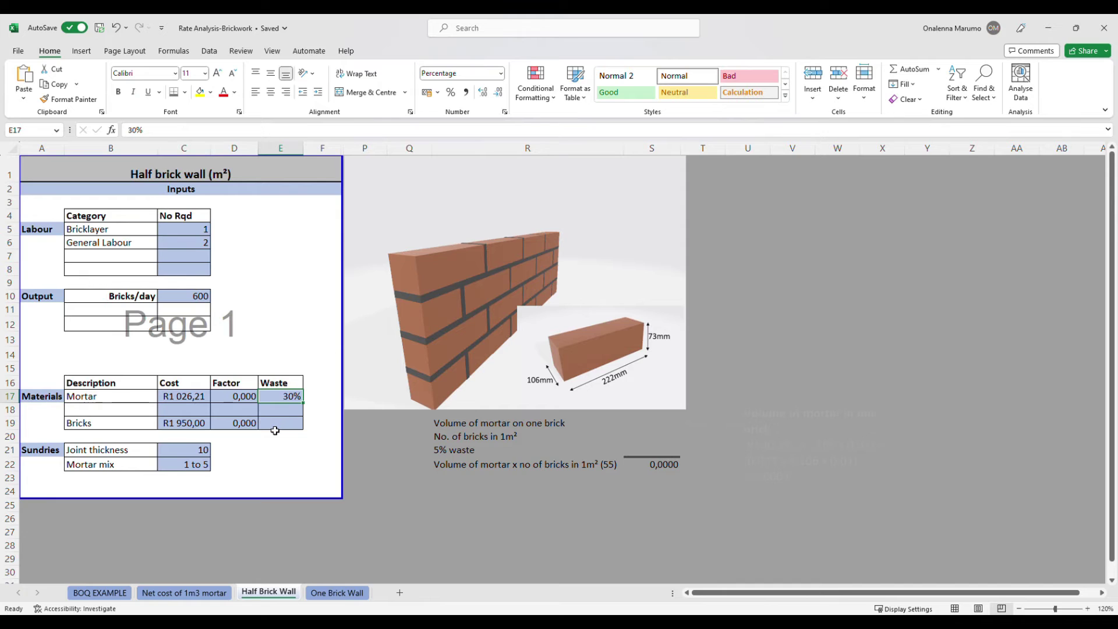
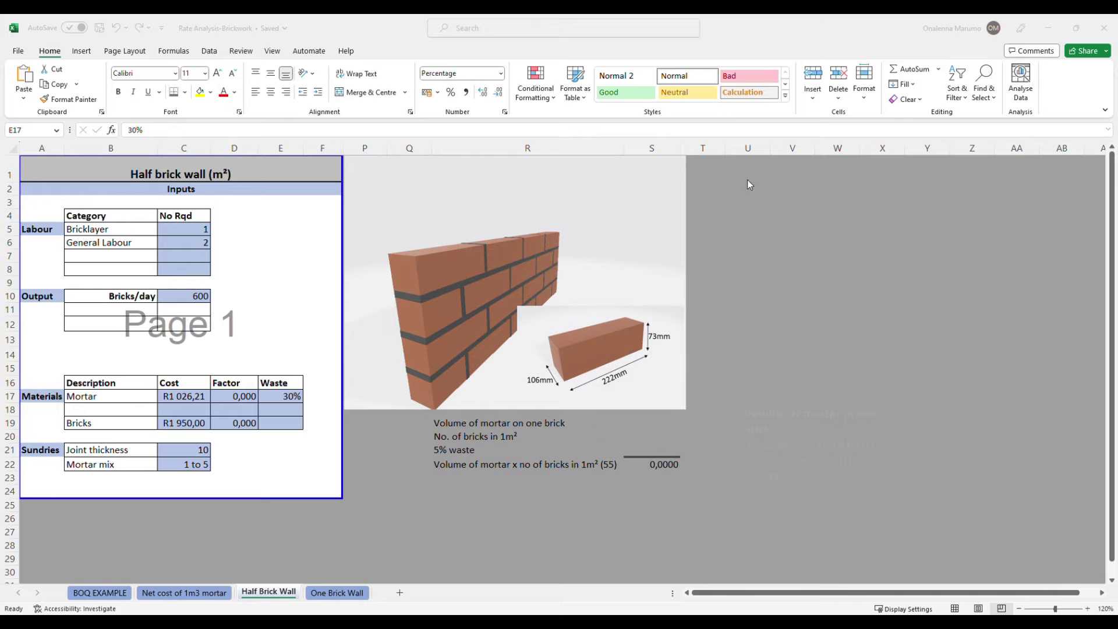
Number the "Volume of mortar on one brick" line as "1." and right-align the numbering cells down to row 22
left_click(428, 424)
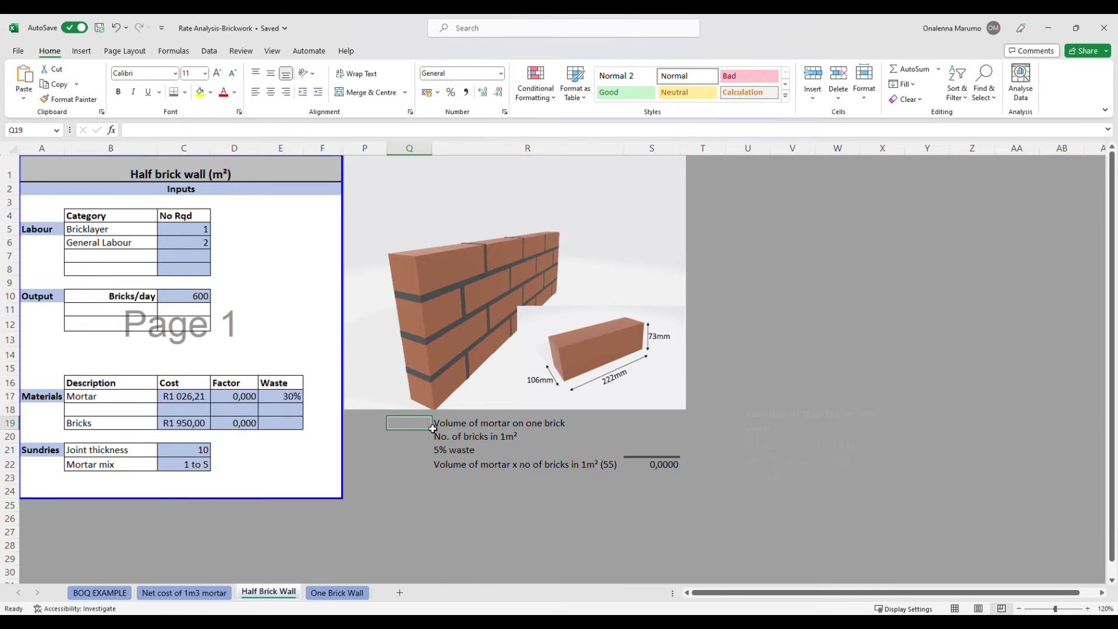
type("1.")
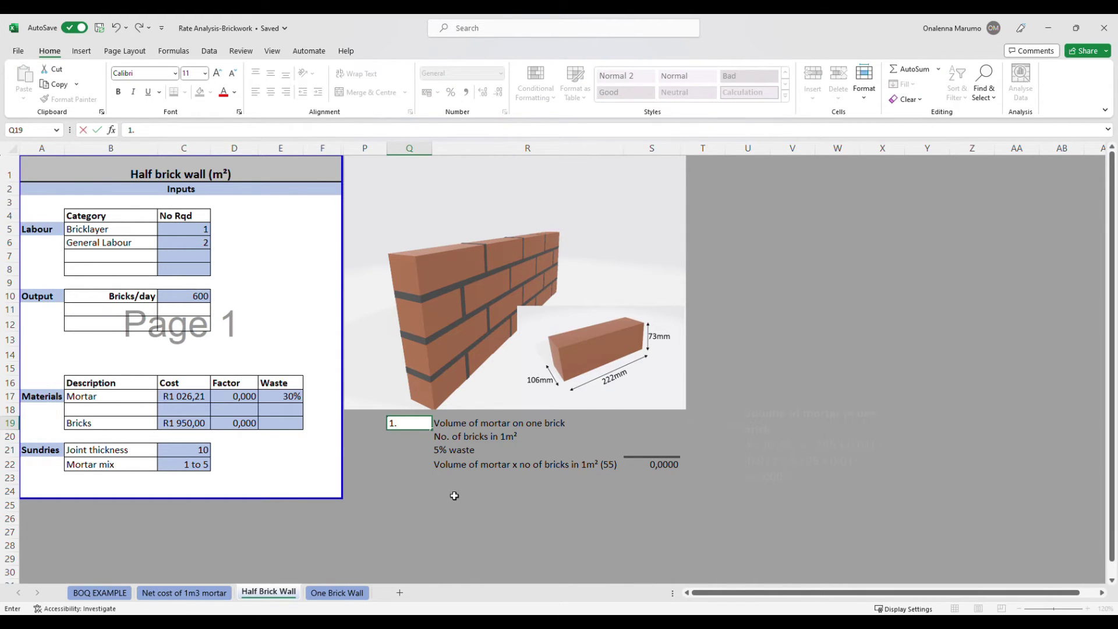
key("Return")
left_click_drag(423, 427, 432, 476)
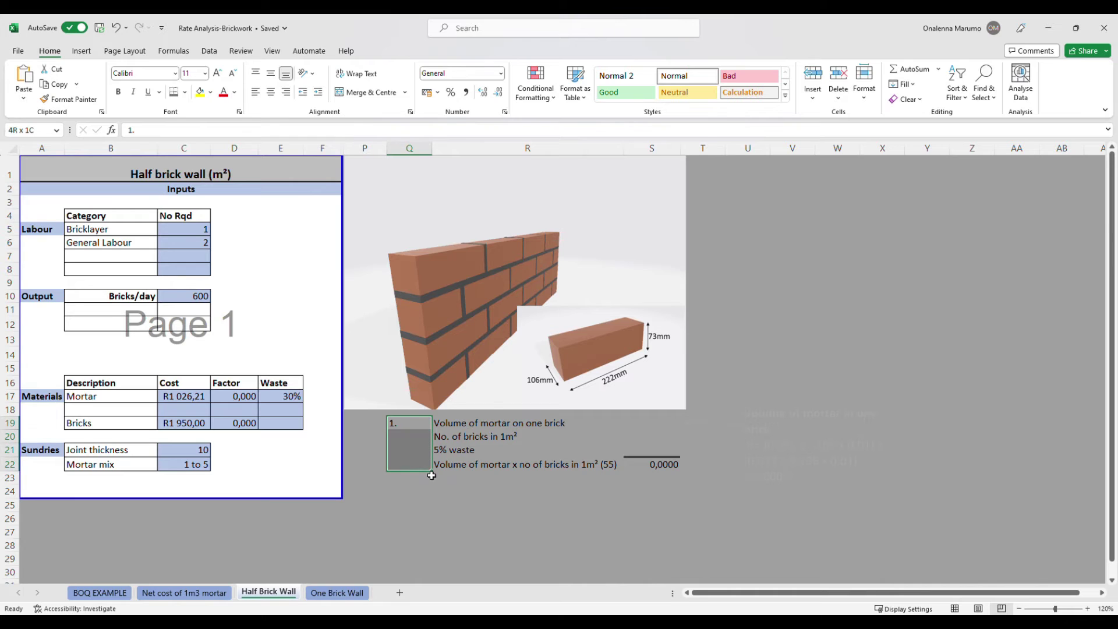
left_click(286, 92)
left_click(517, 478)
Show the blue "Volume of mortar in one brick" note with its arrow pointing to the first calculation line
left_click(550, 426)
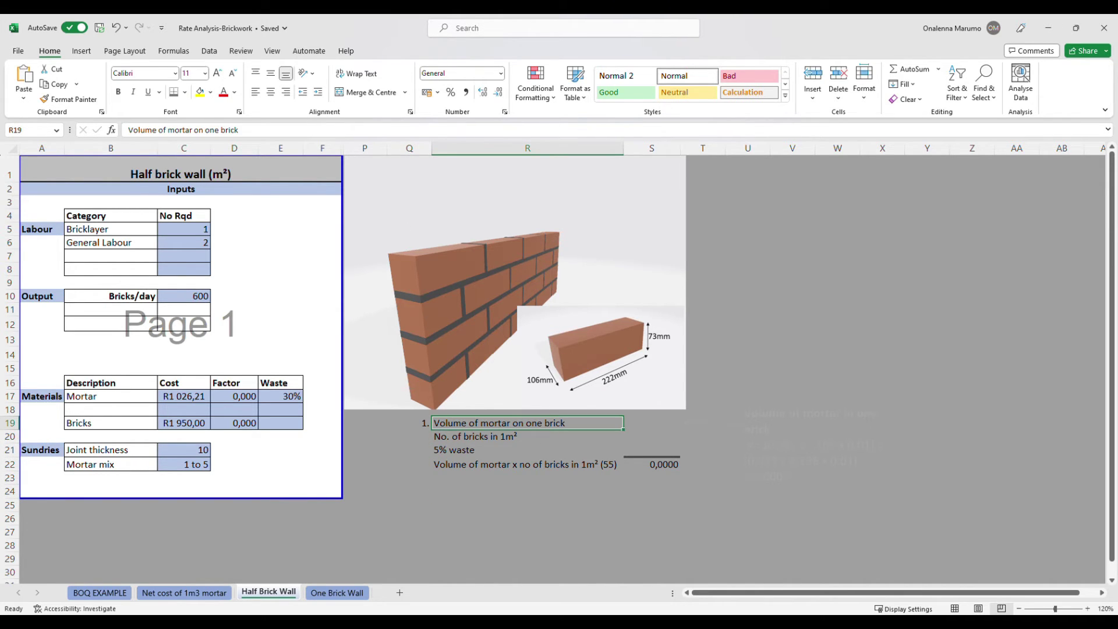
left_click(793, 505)
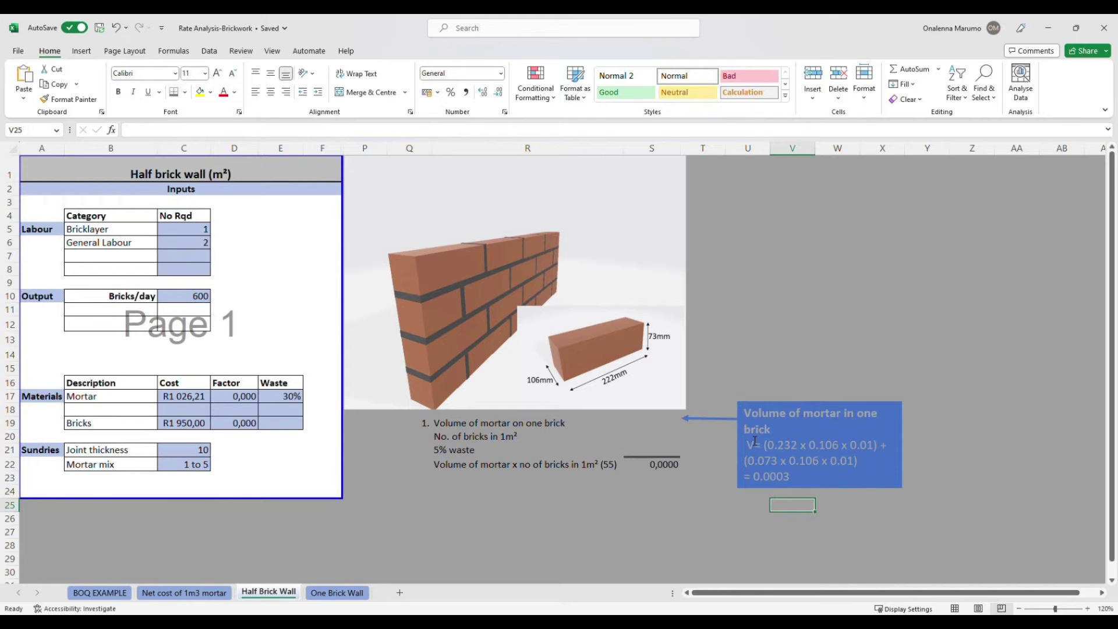
Enter 0,0003 as the value of the "Volume of mortar on one brick" line
left_click(664, 422)
type("0,0003")
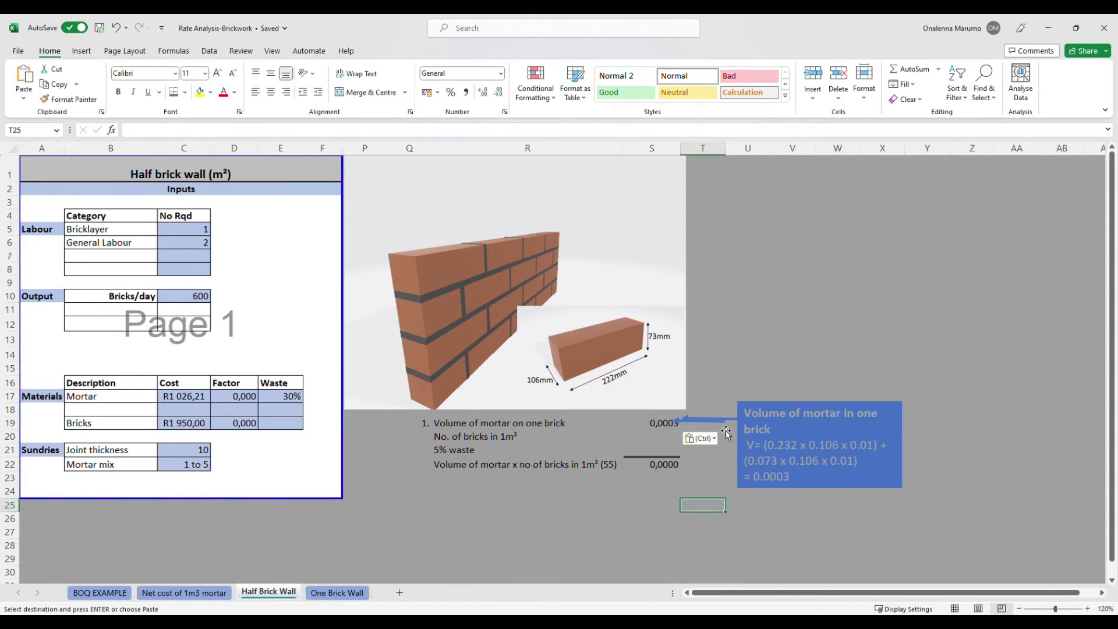
left_click(688, 420)
key("Escape")
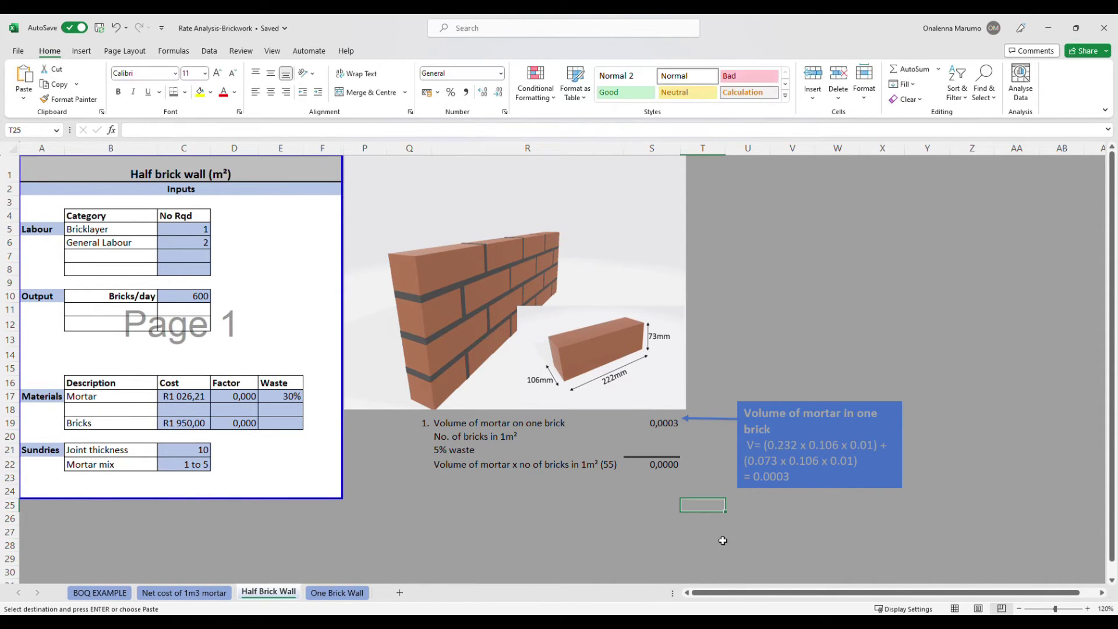
key("Right")
key("Right")
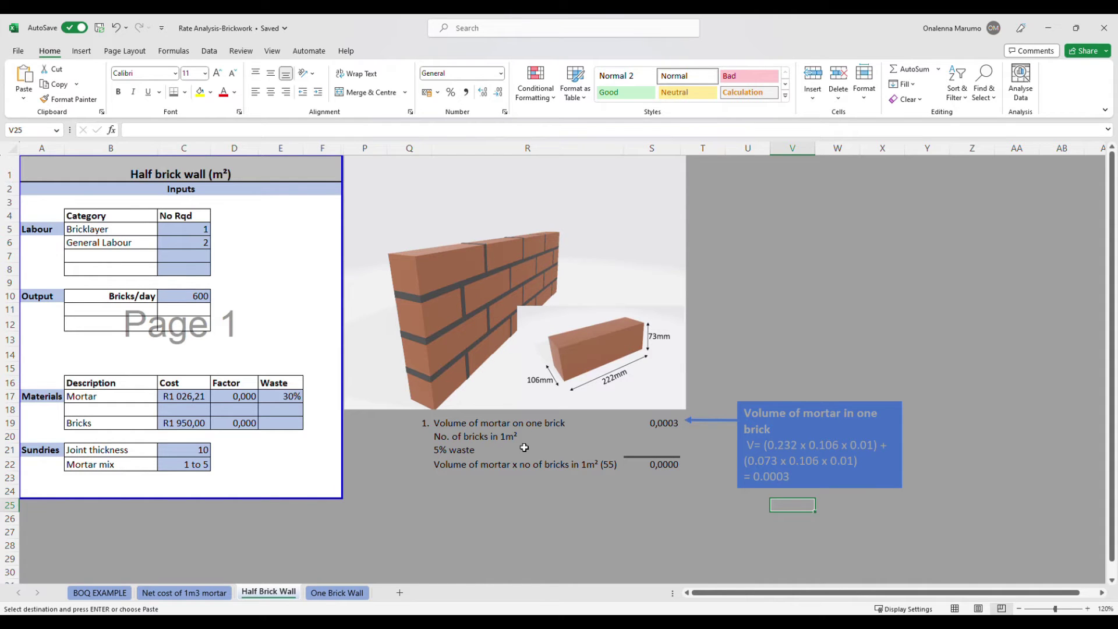
Number the "No. of bricks in 1m²" line as "2." and show the blue "Number of bricks in 1m²" note with its arrow
left_click(429, 441)
type("2.")
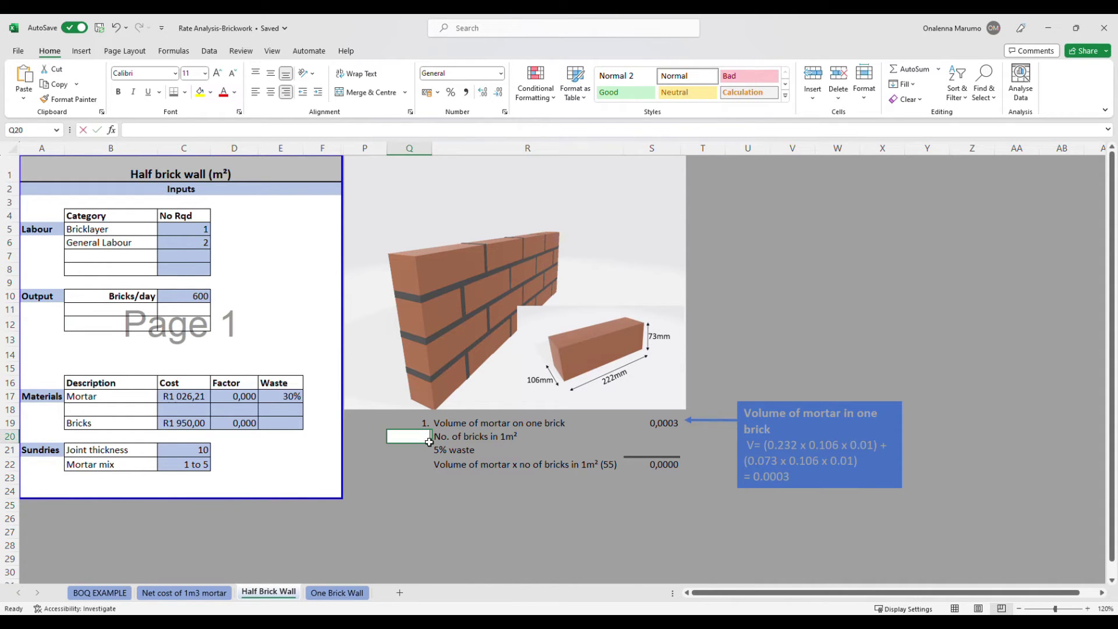
left_click(530, 532)
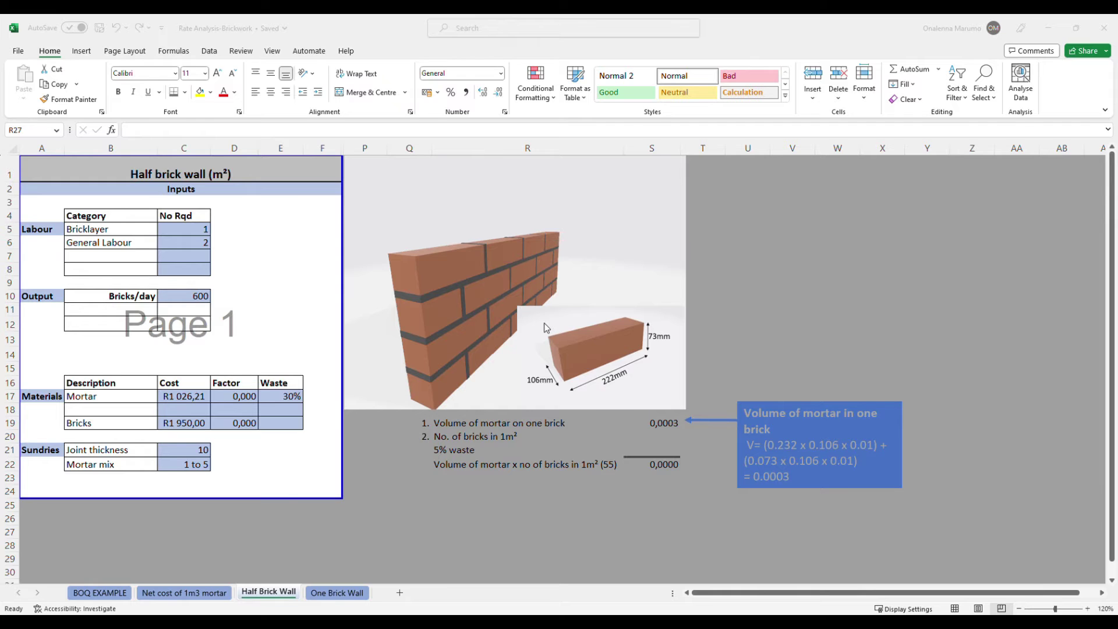
left_click(811, 407)
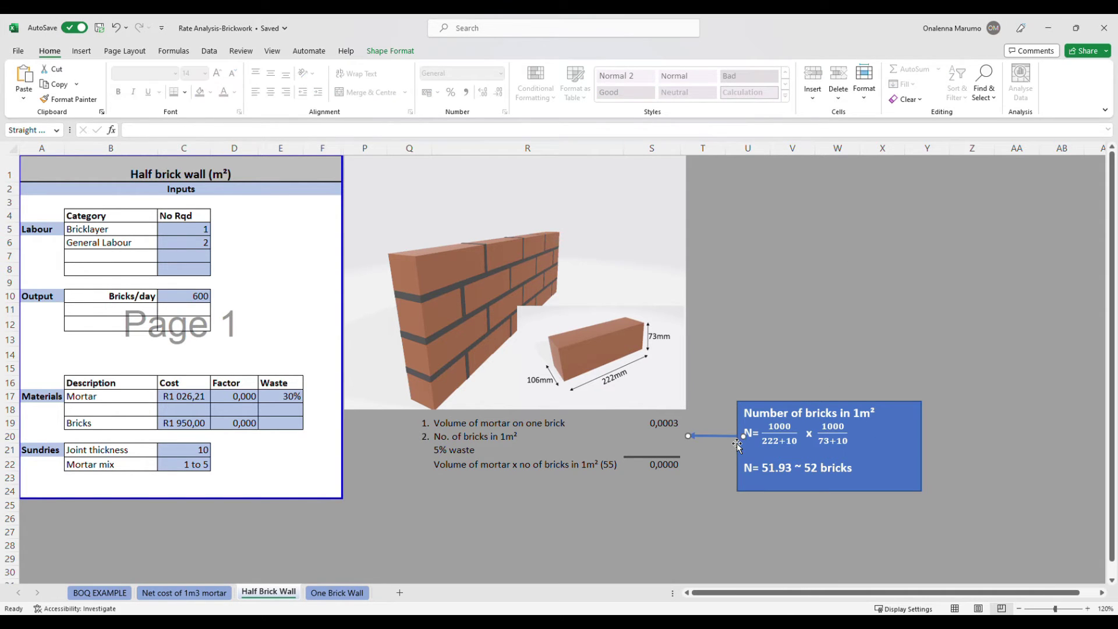
Enter the formula =(1000/(222+10))*(1000/(73+10)) on the "No. of bricks in 1m²" line
left_click(671, 440)
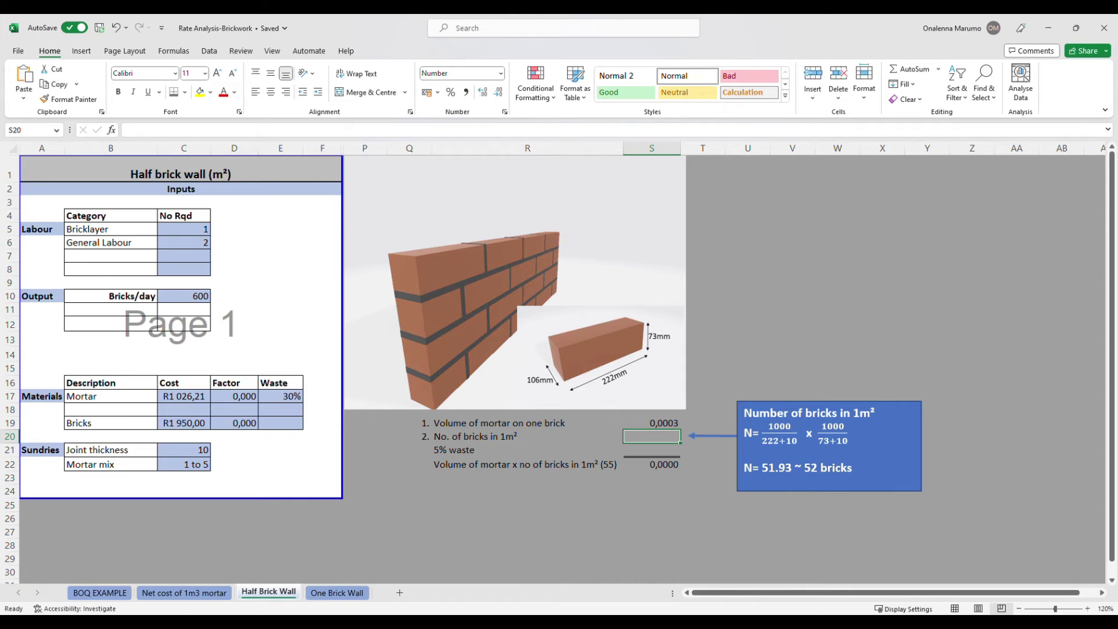
key("ctrl+c")
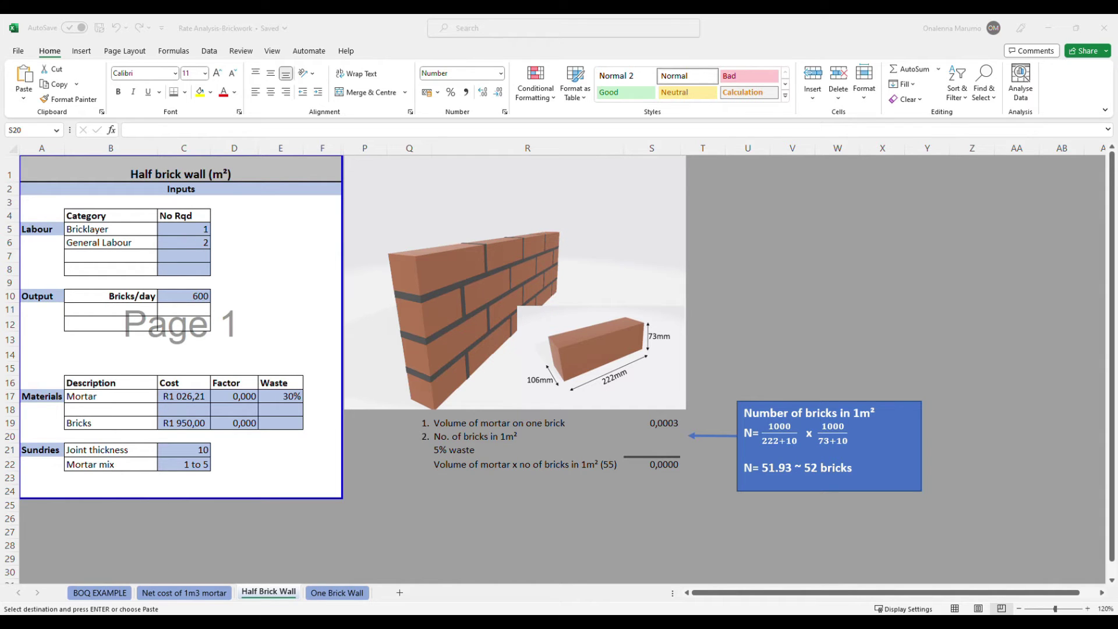
left_click(659, 434)
key("ctrl+v")
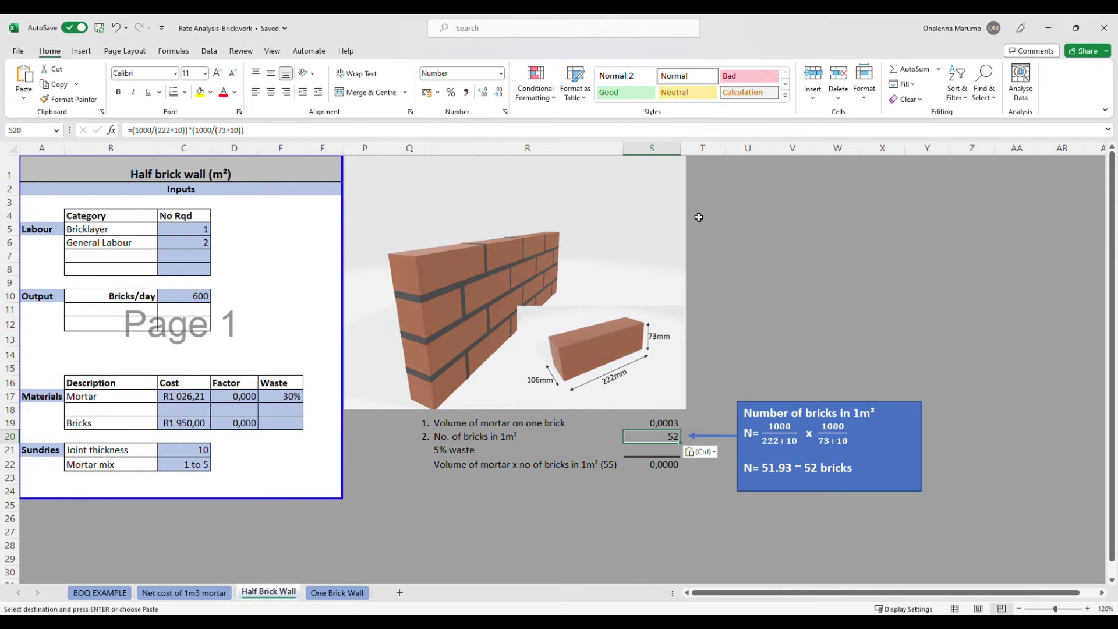
Add "5% waste = 55 bricks" to the blue note, point its arrow to the 5% waste line and enter 55 there
left_click(802, 468)
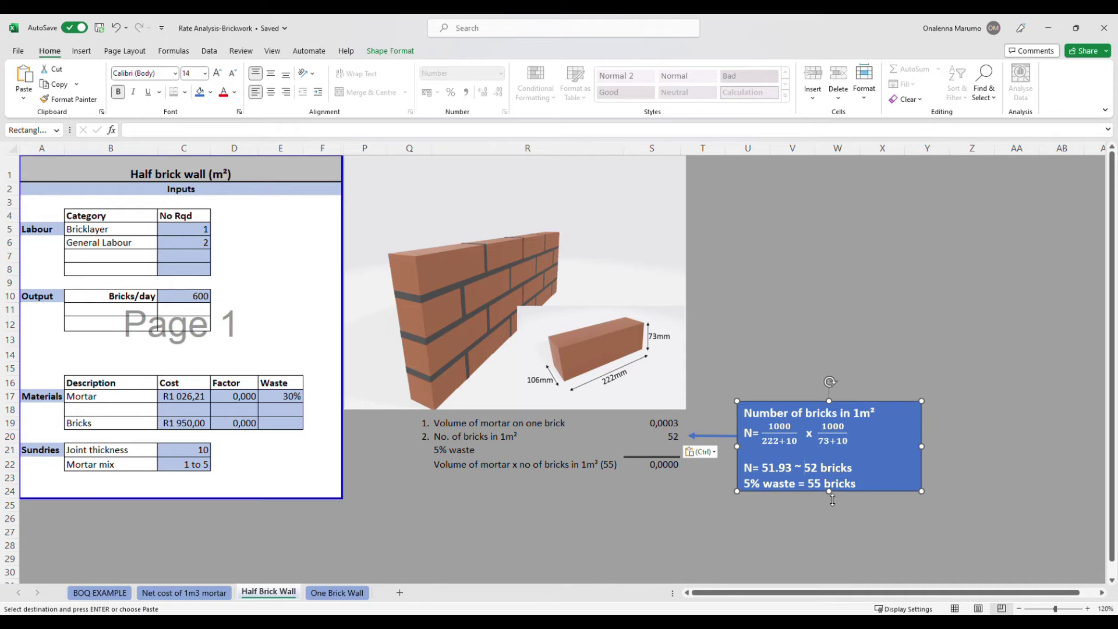
mouse_move(829, 493)
left_mouse_down()
mouse_move(834, 514)
mouse_move(829, 485)
left_mouse_up()
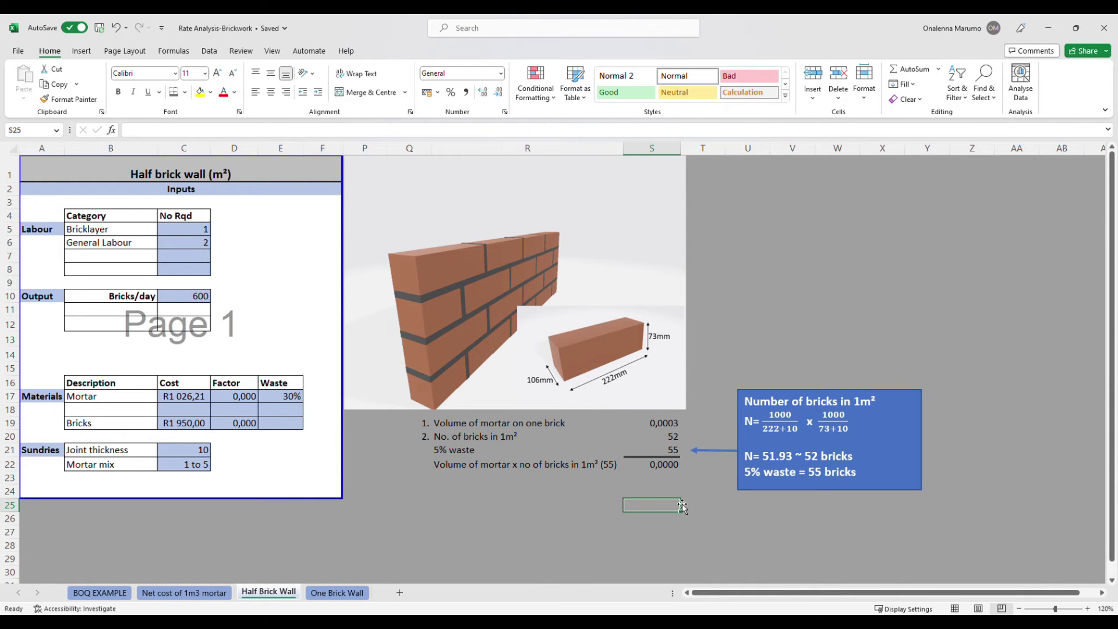
Calculate the total mortar volume in S22 with the formula =S19*S21
left_click(673, 464)
type("=")
left_click(669, 424)
type("*")
left_click(674, 453)
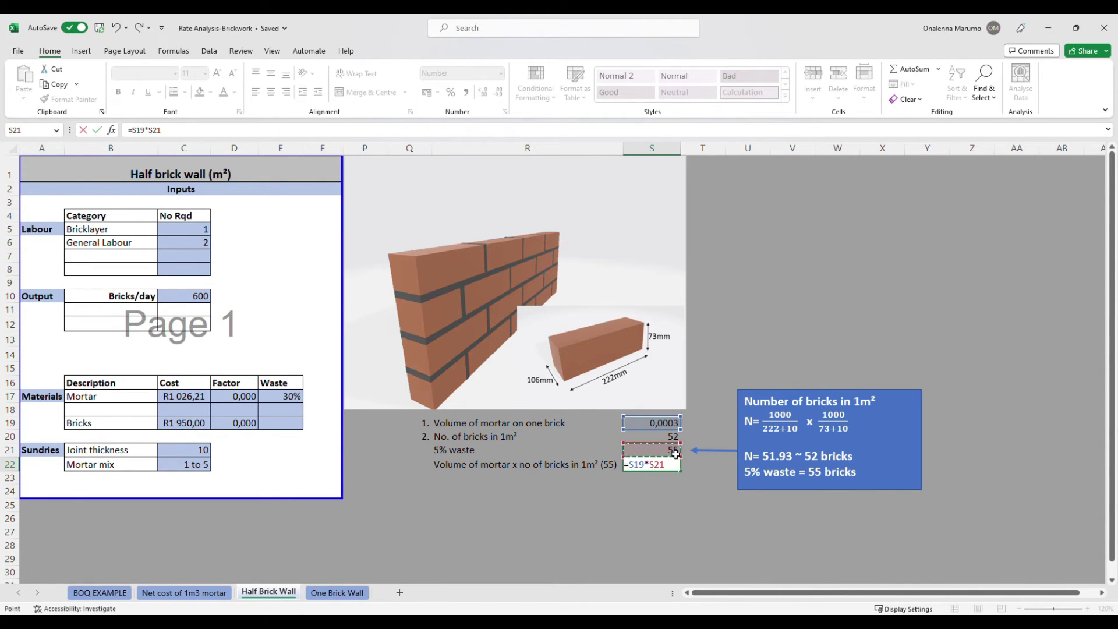
key("Return")
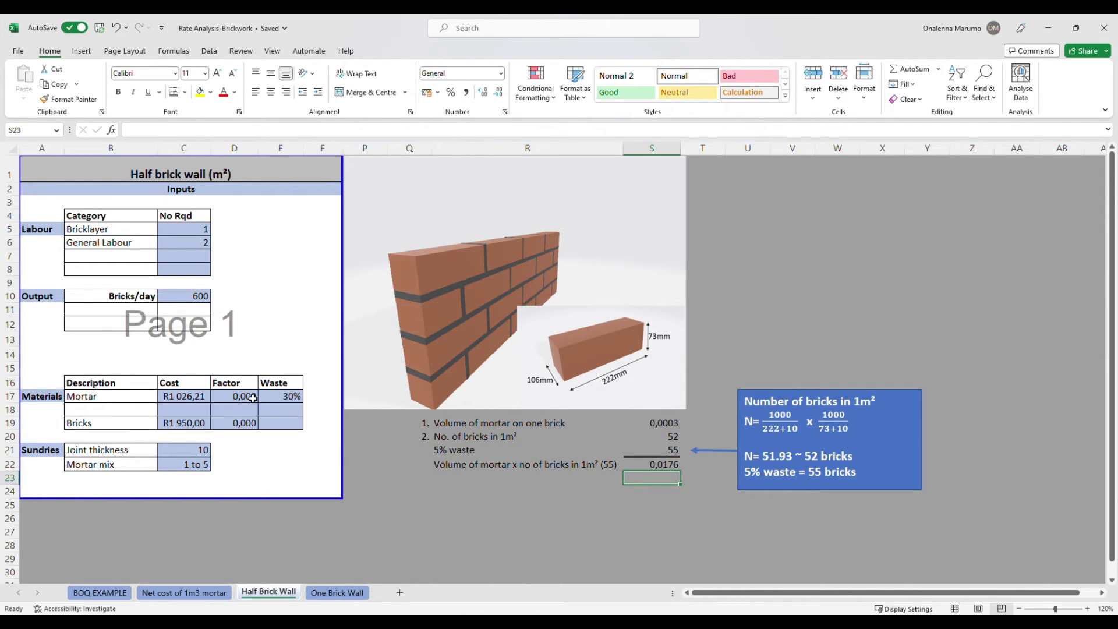
Link the mortar factor in the materials table to the mortar volume in S22
left_click(651, 467)
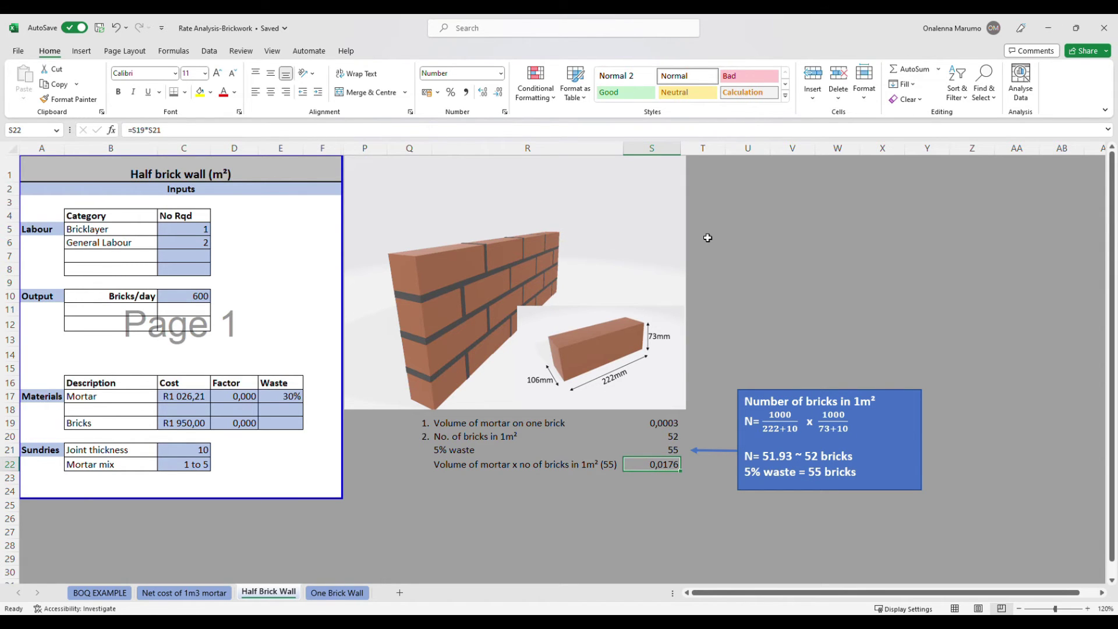
left_click(233, 402)
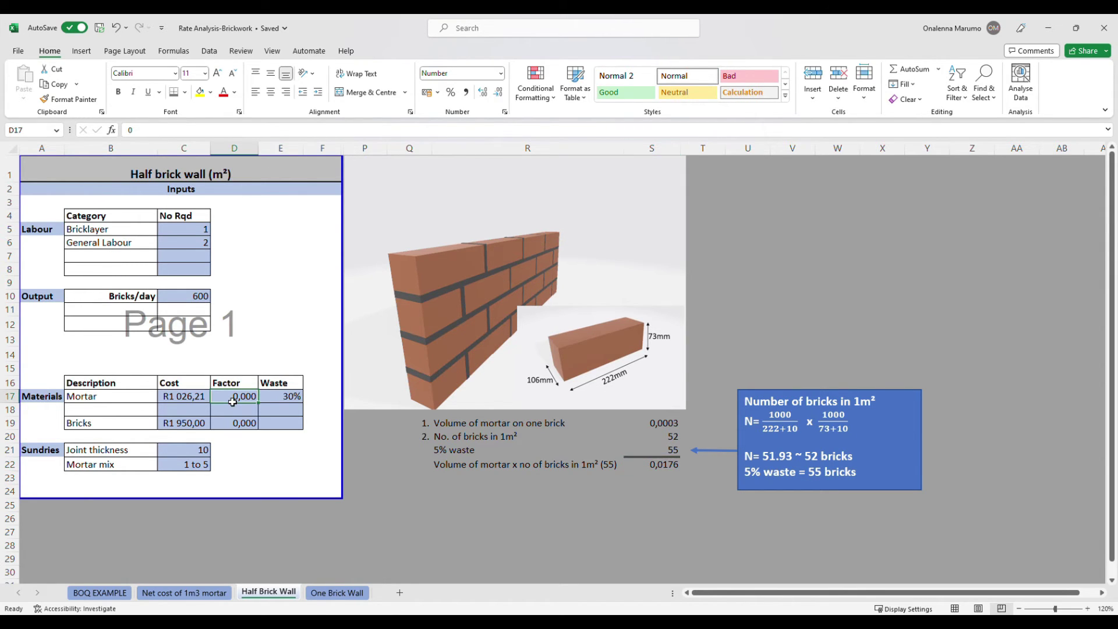
type("=")
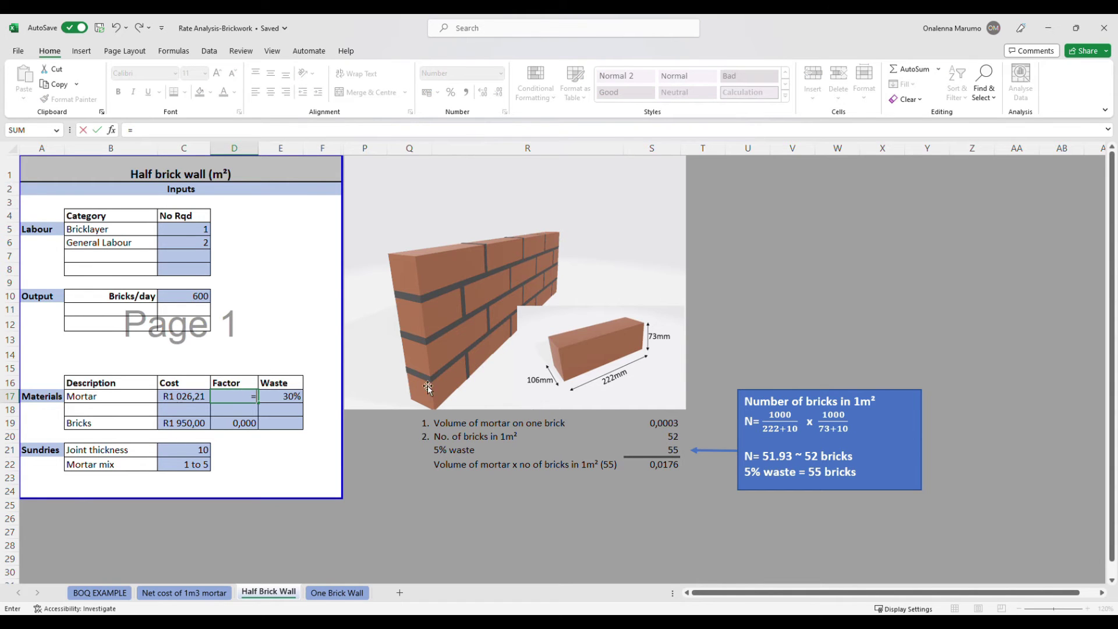
left_click(666, 466)
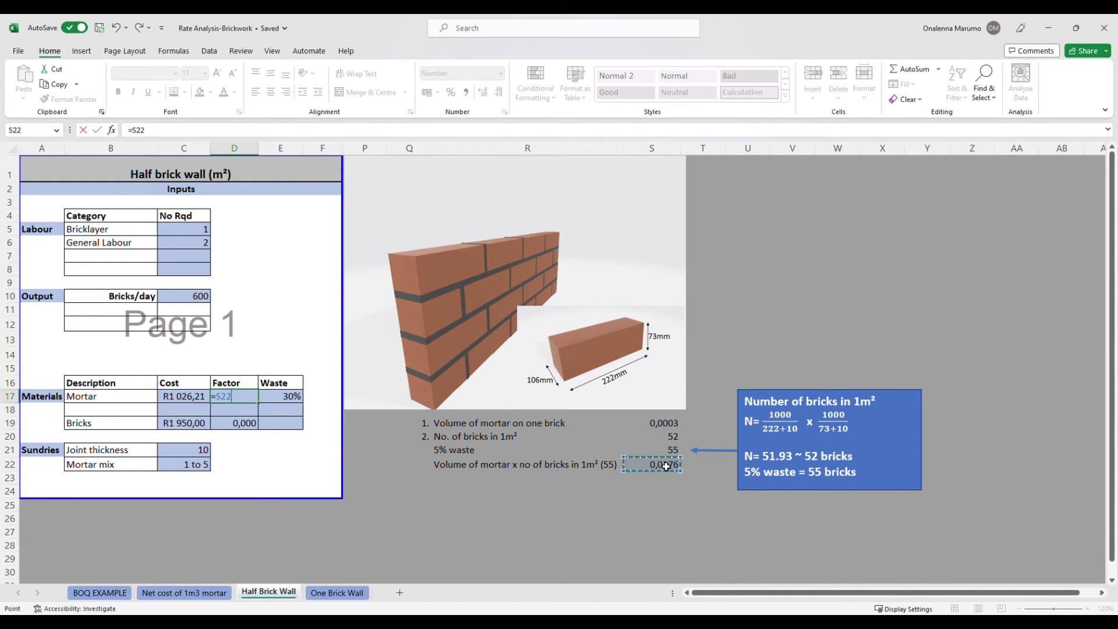
key("Tab")
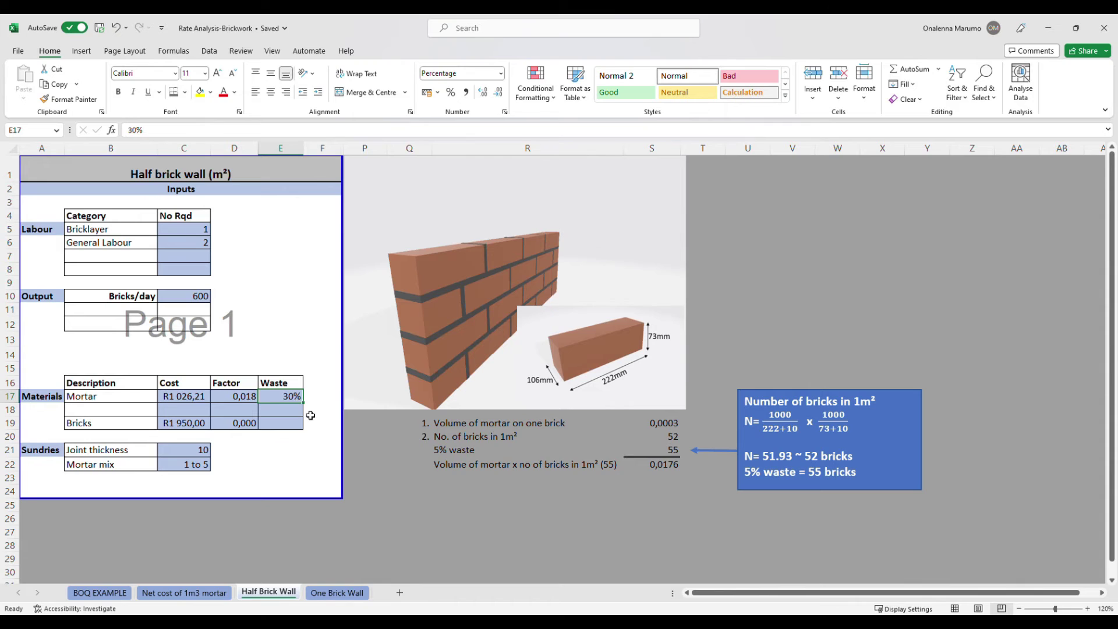
Set the bricks factor in the materials table to the formula =55/1000
left_click(233, 427)
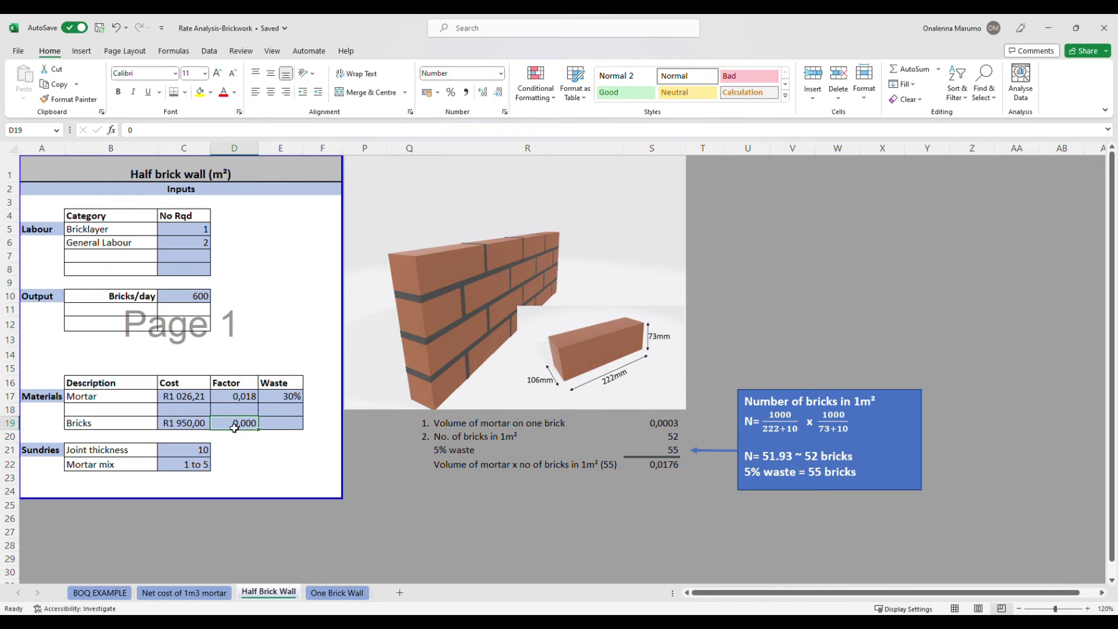
type("=")
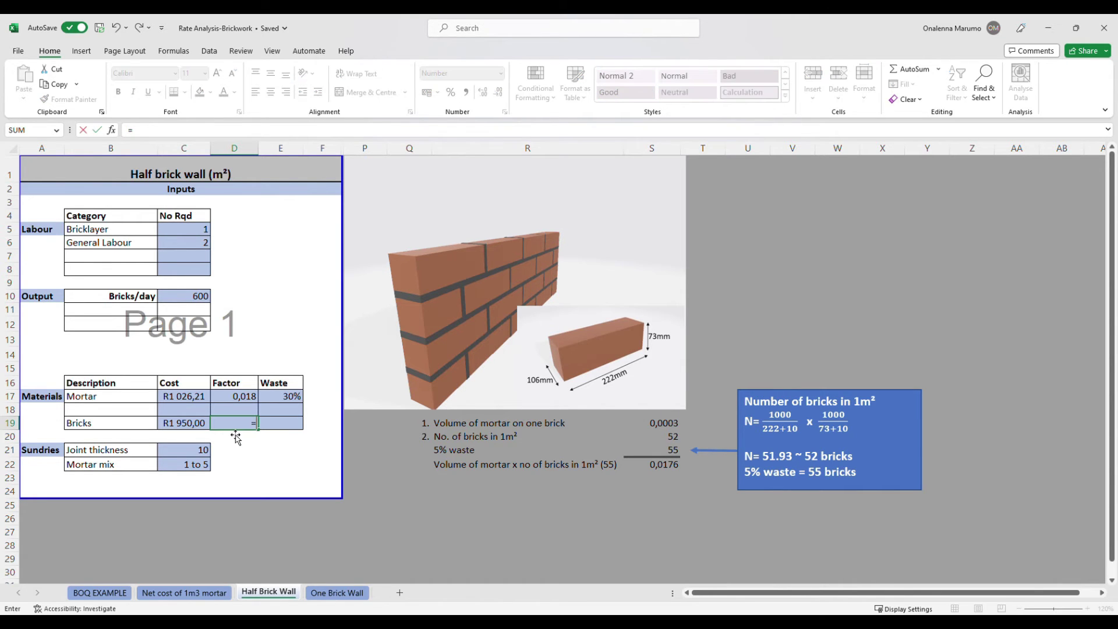
type("55/1")
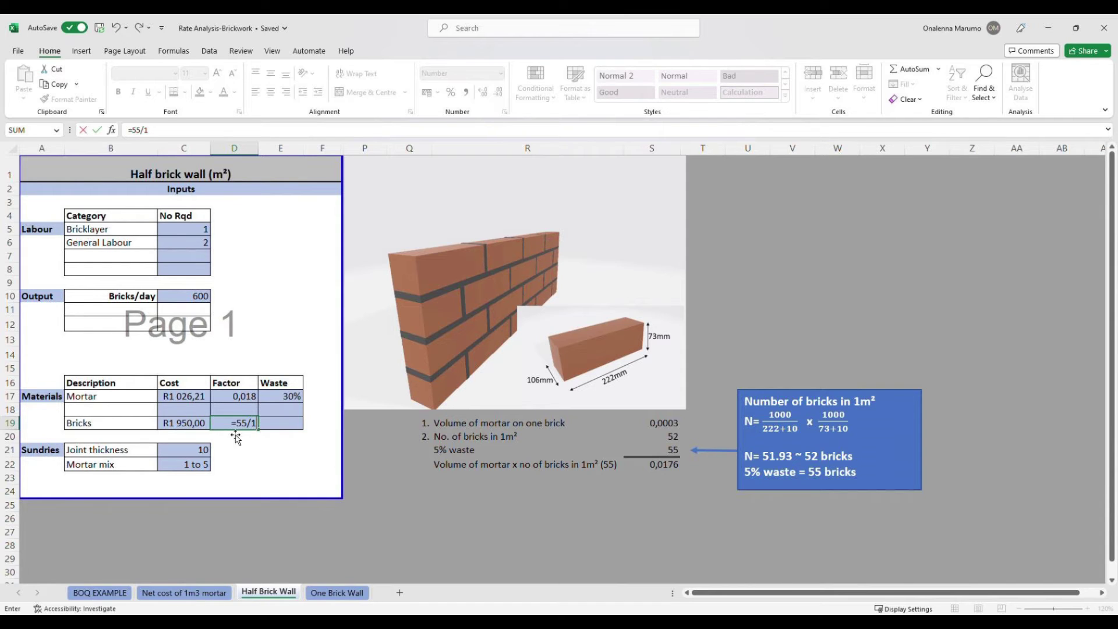
type("000")
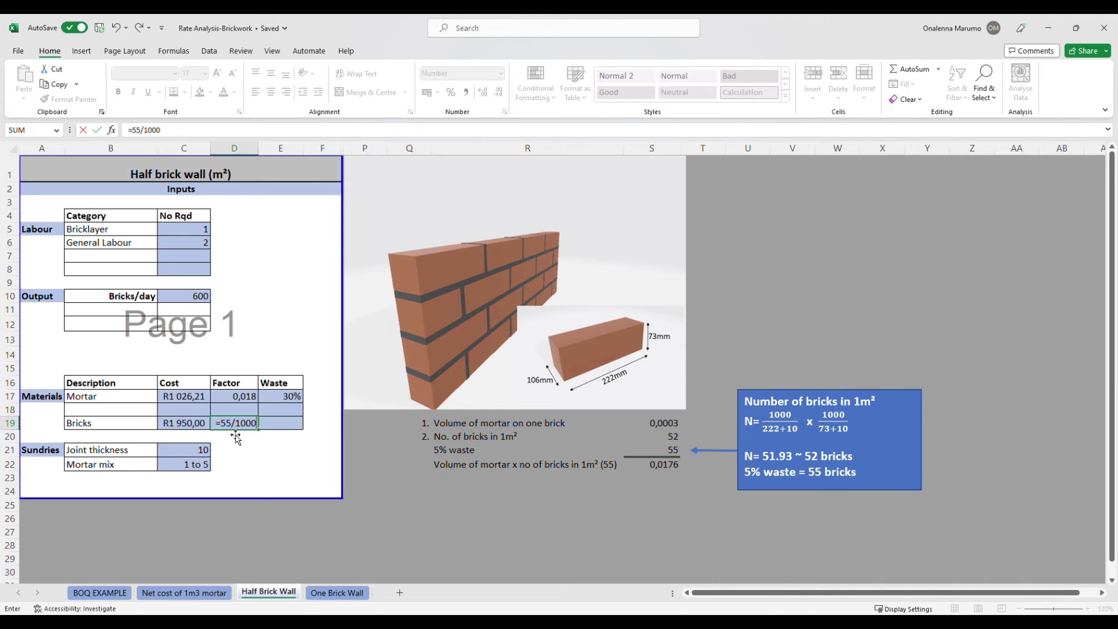
key("Return")
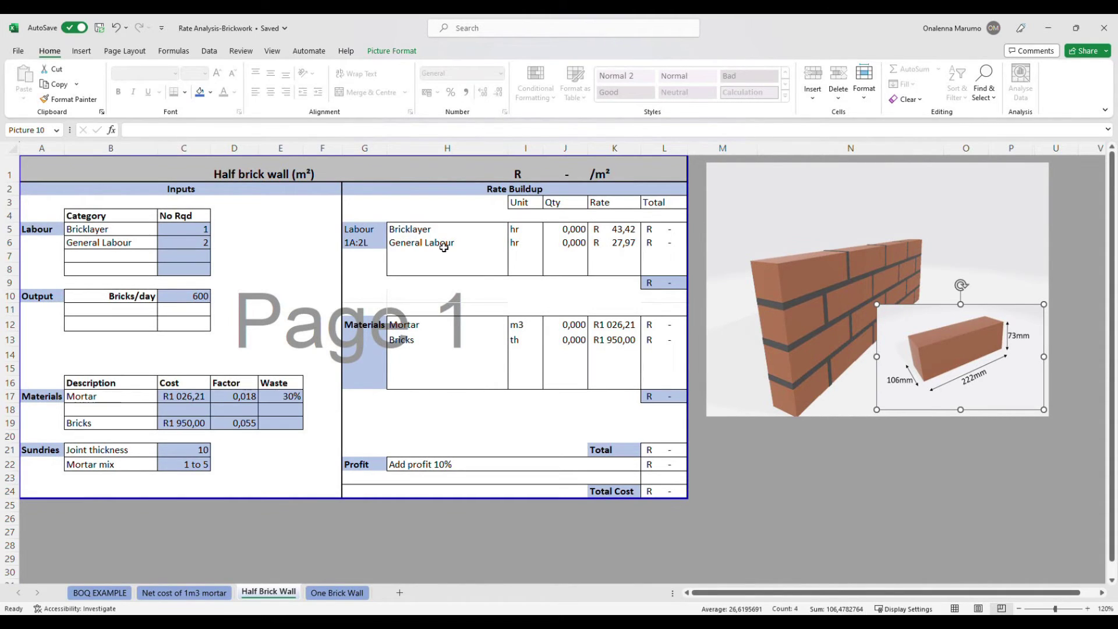
Show the Rate Buildup section and examine its labour, materials, profit and total cost lines
left_click(424, 243)
left_click(375, 325)
left_click(382, 464)
left_click(633, 495)
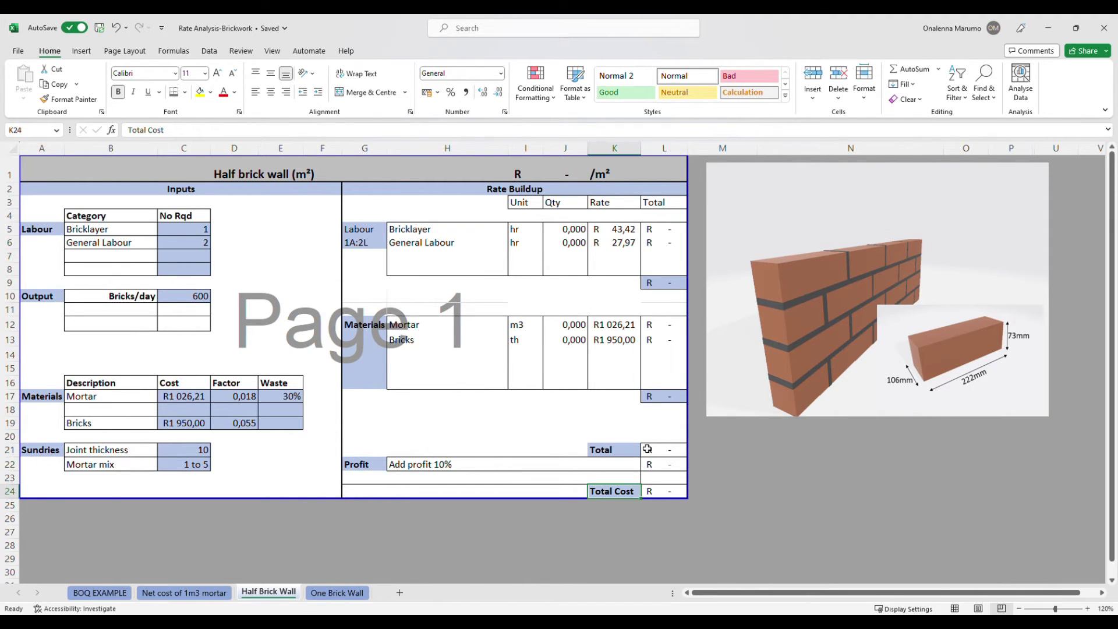
left_click(582, 326)
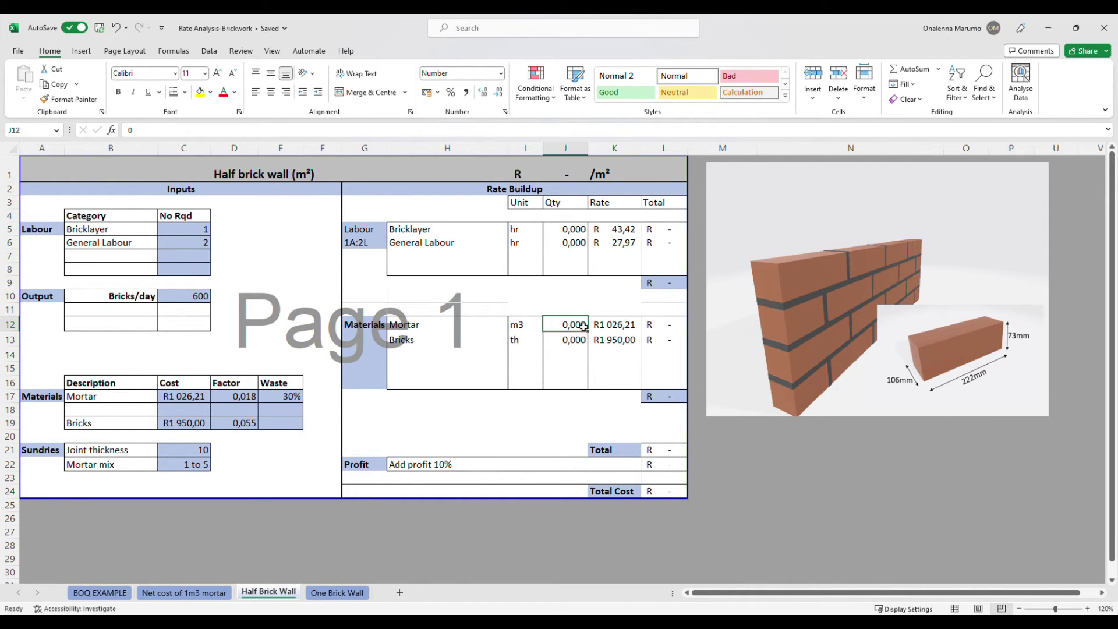
type("=")
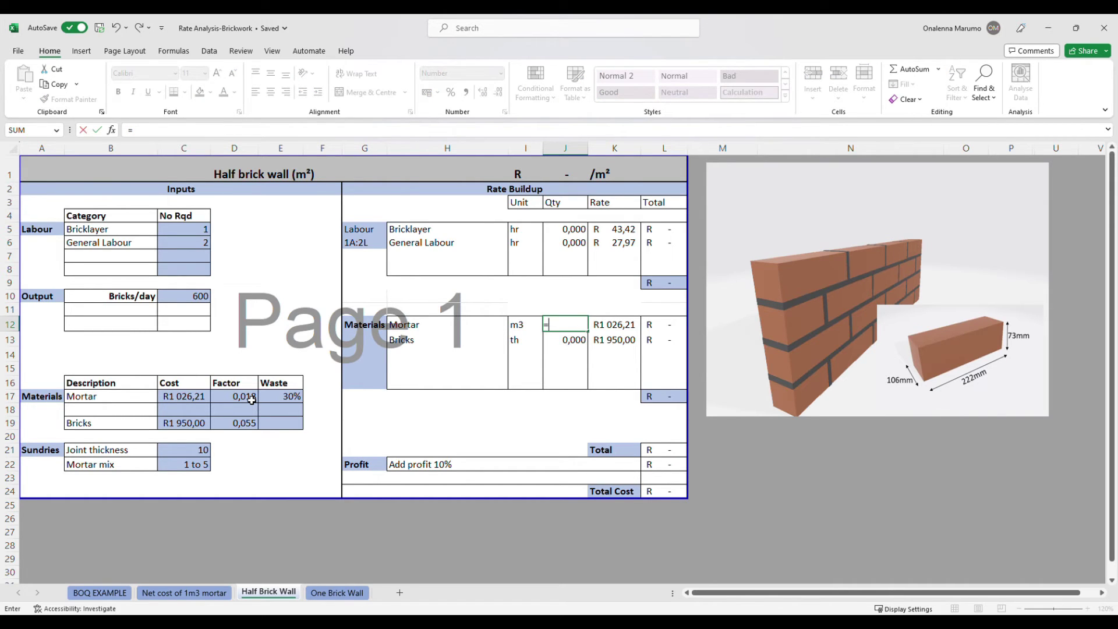
key("BackSpace")
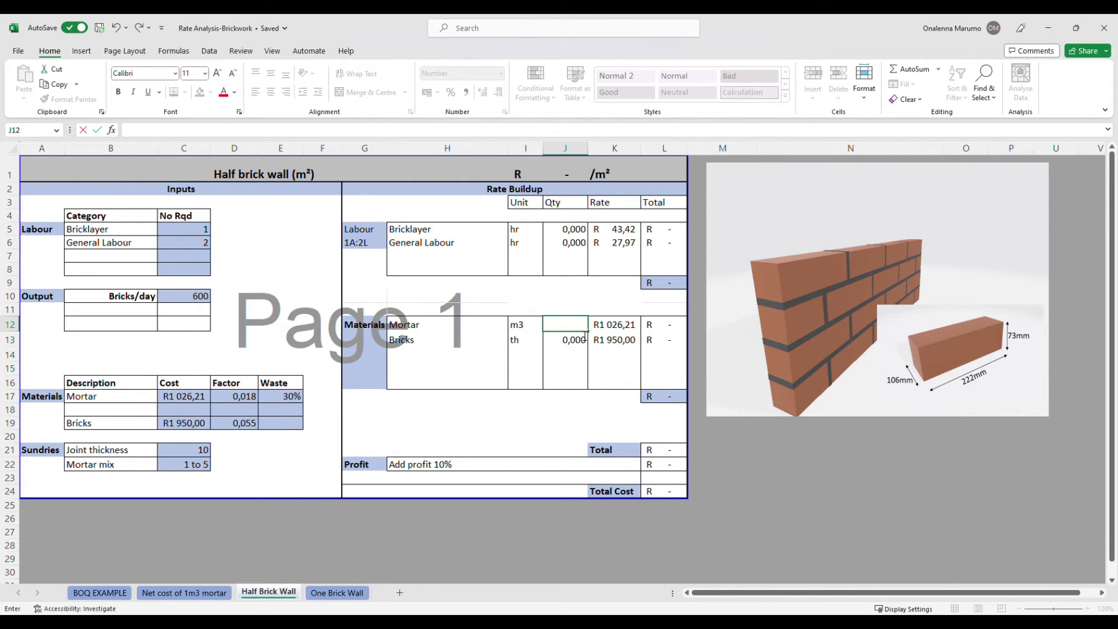
Check the waste multiplier in the mortar total, and link the mortar and bricks quantities to their factors in D17 and D19
left_click(663, 325)
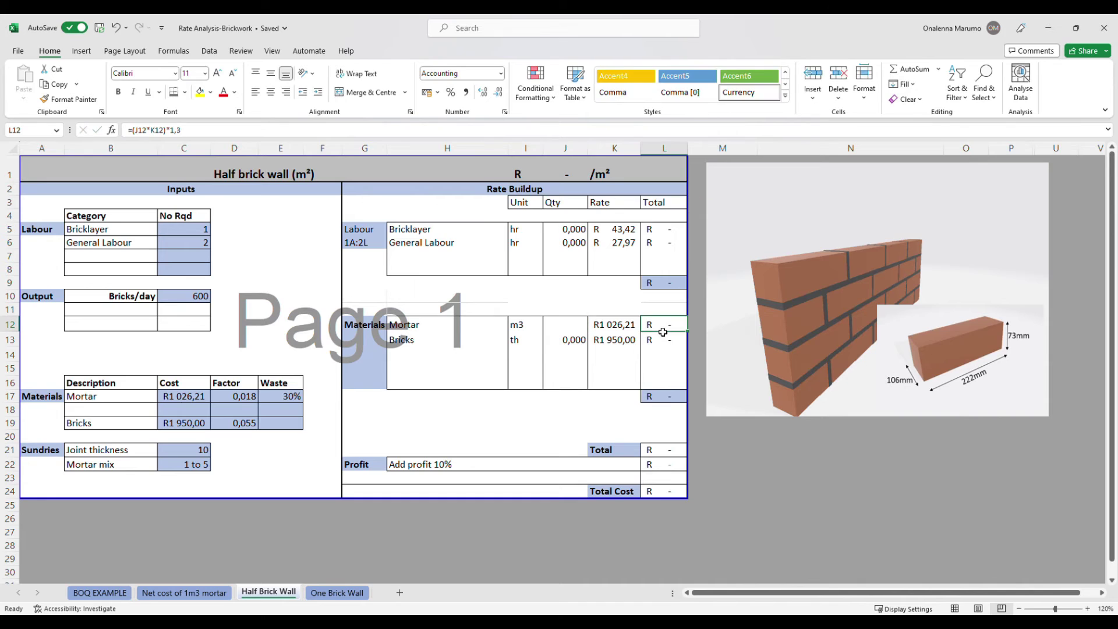
double_click(176, 130)
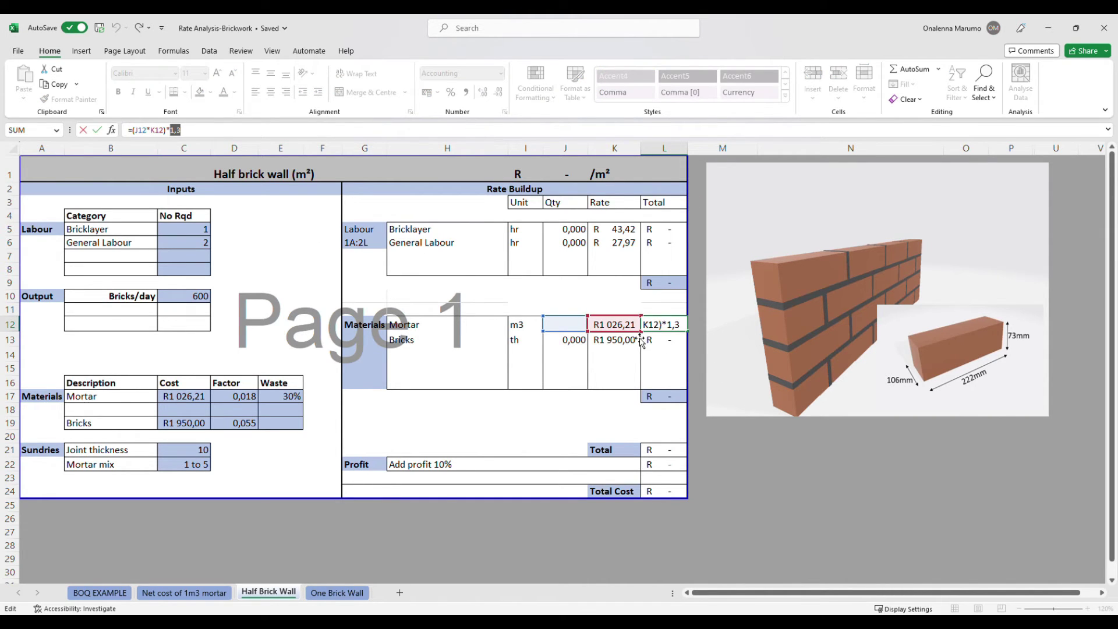
left_click(573, 325)
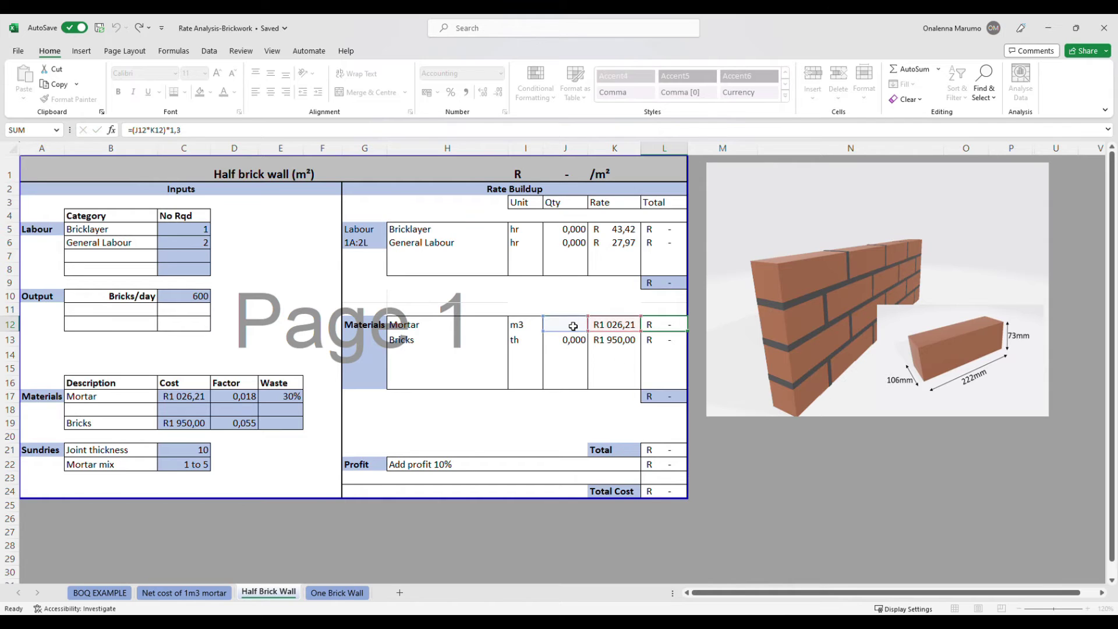
type("=")
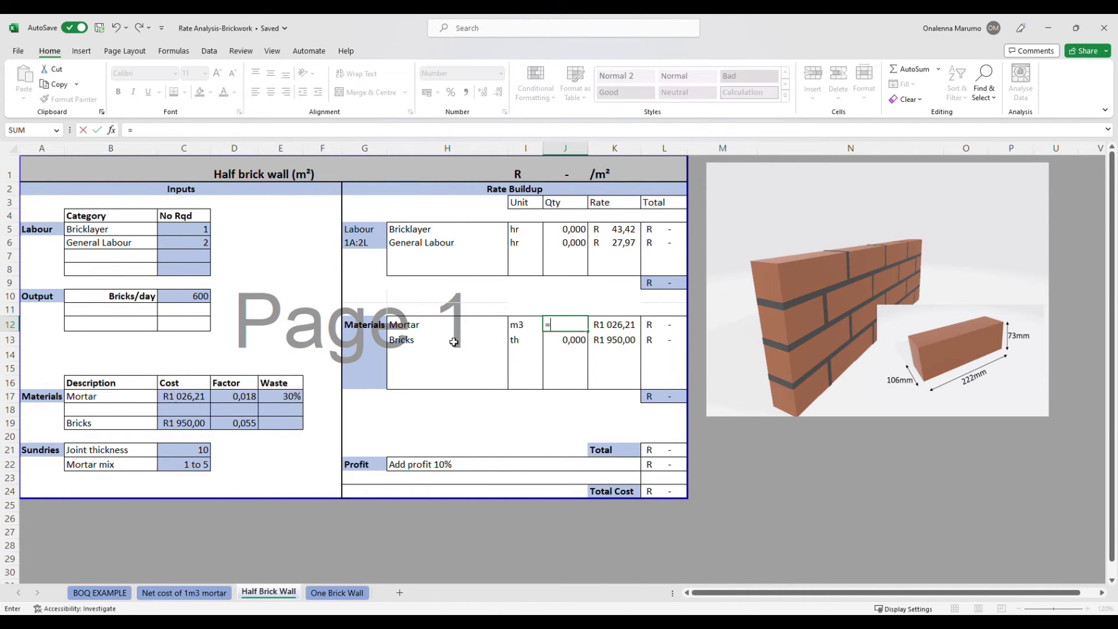
left_click(247, 400)
key("Return")
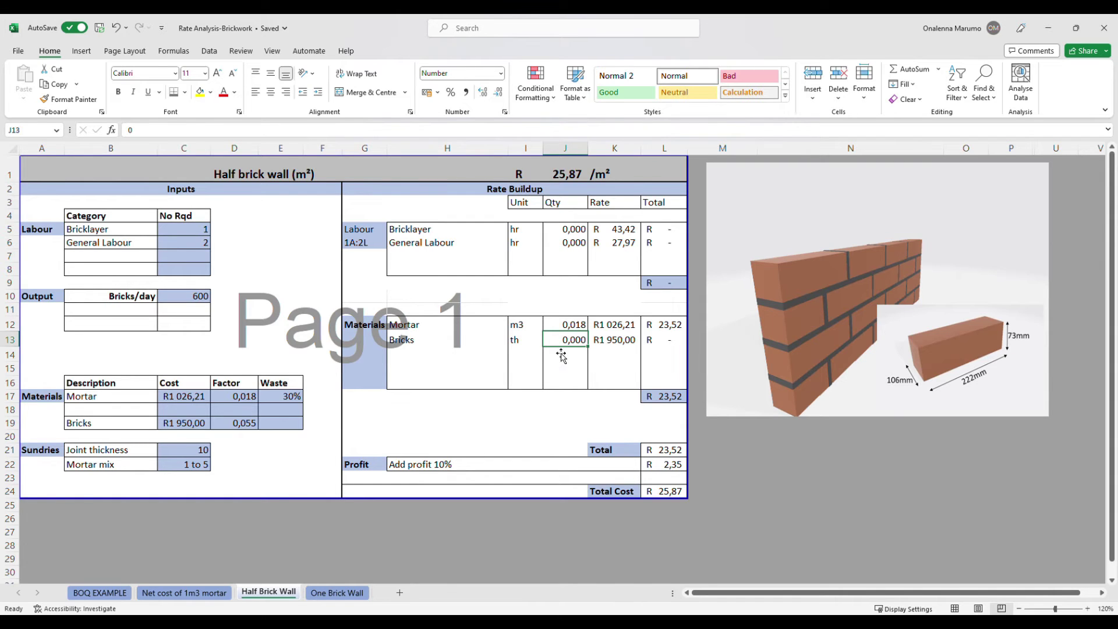
type("=")
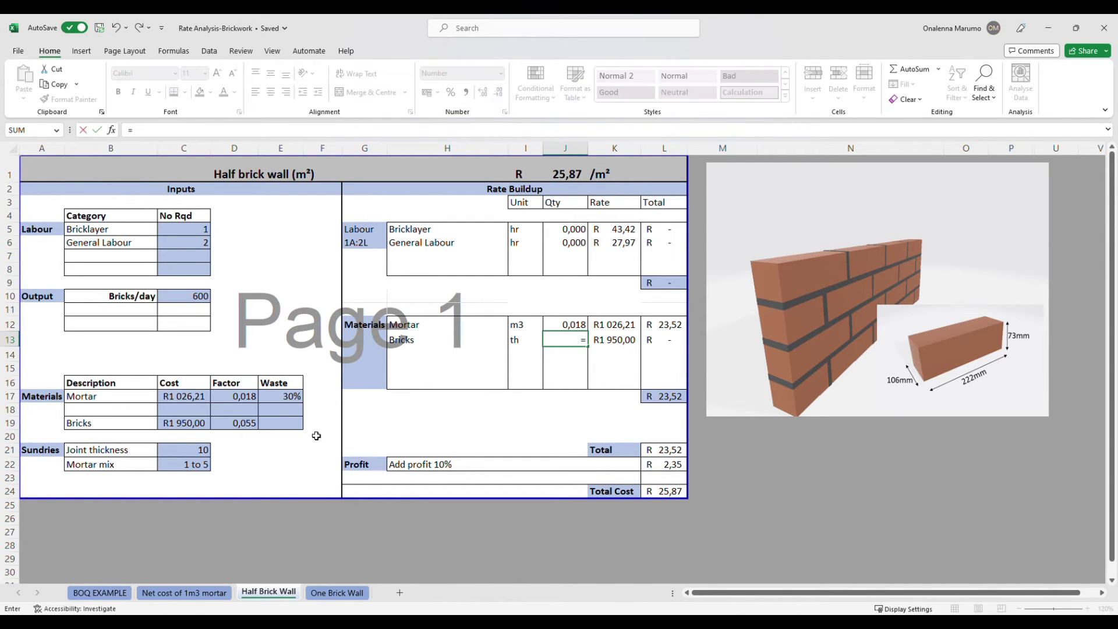
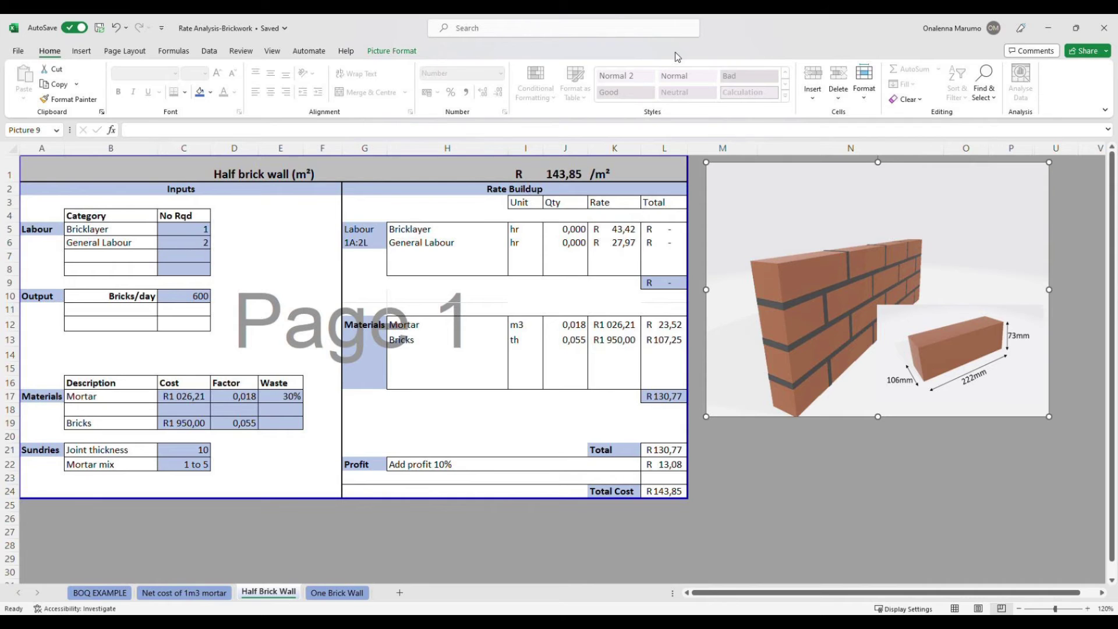
Place a text box over the wall picture showing 1 bricklayer x 8hr / 600 bricks per day x 55 bricks per m² = 0.727hrs/m²
double_click(836, 200)
left_click(826, 231)
left_click_drag(826, 232, 786, 234)
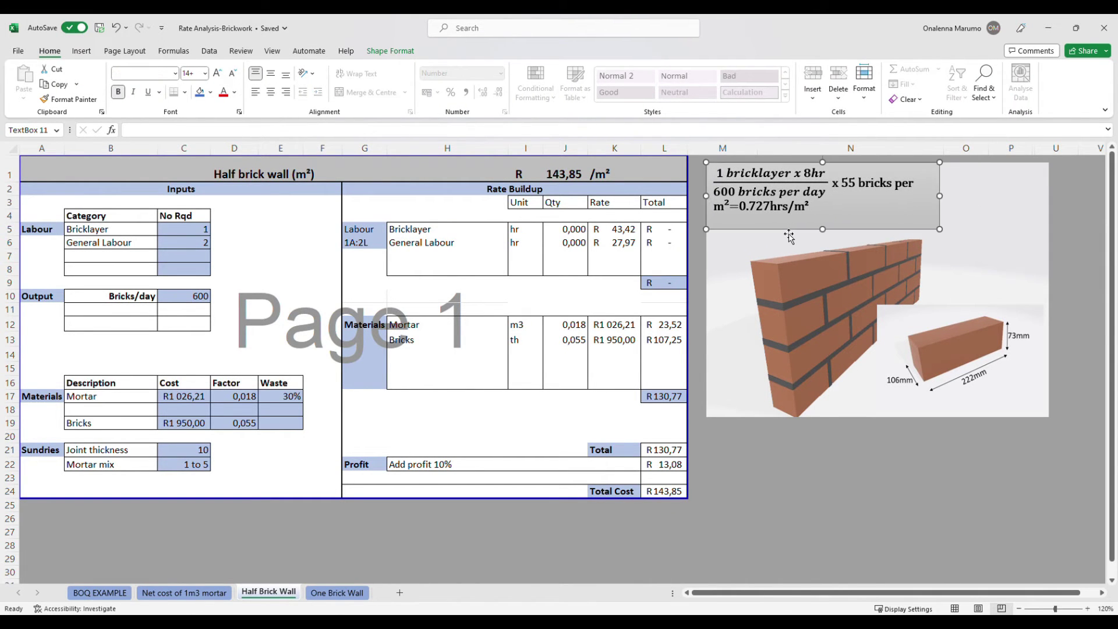
Tidy the labour calculation text box so "per m²" stays on the first line and "=0.727hrs/m²" sits beneath it
left_click(811, 470)
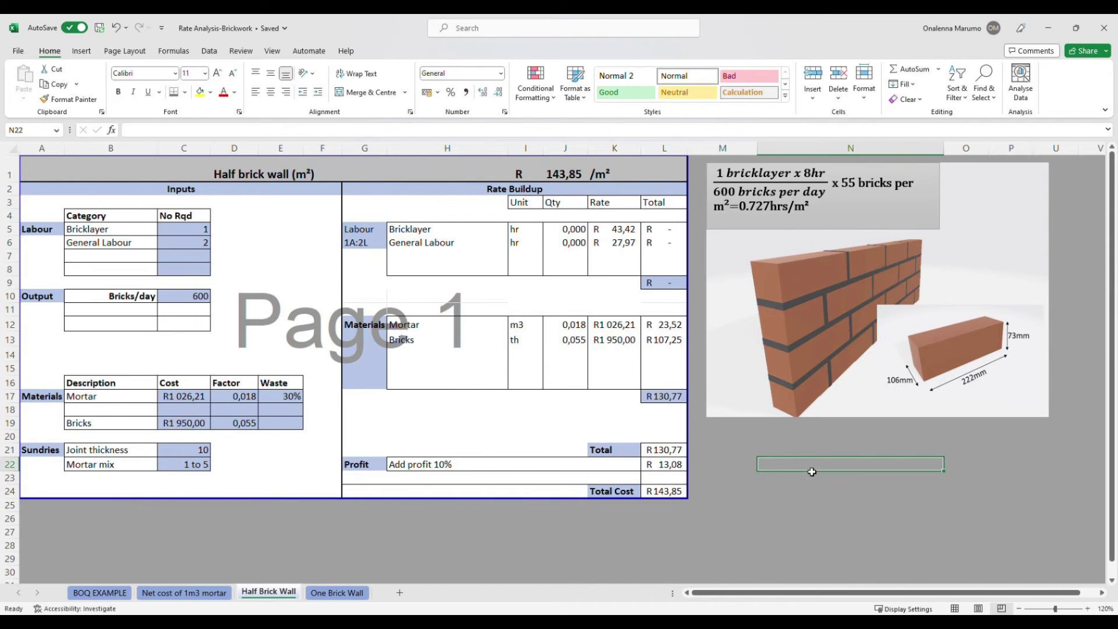
left_click(832, 227)
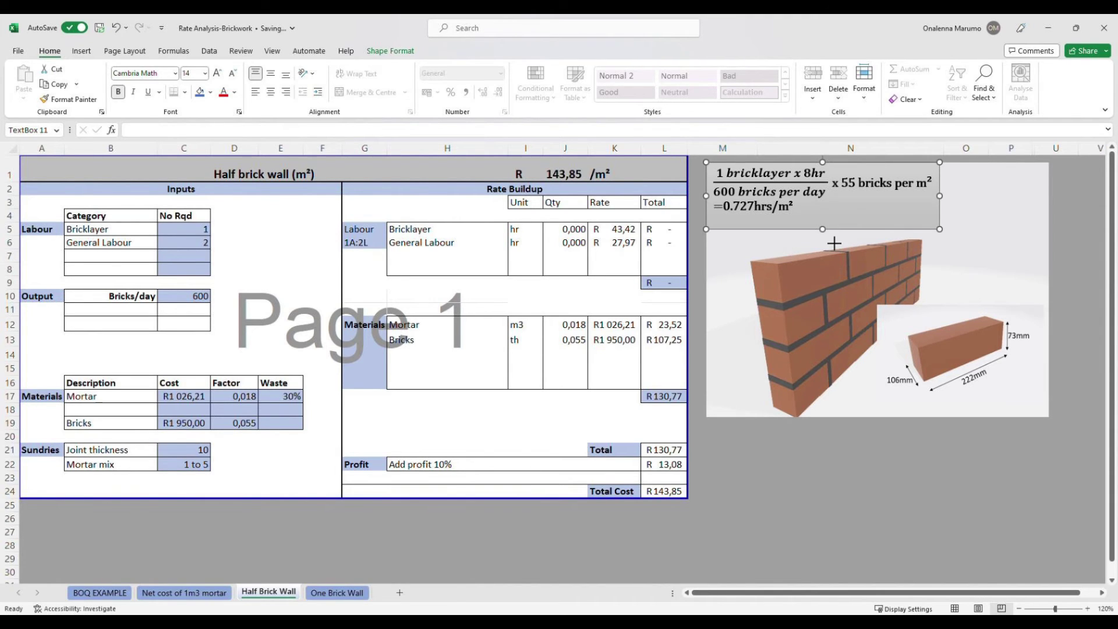
Set the Bricklayer quantity in the rate buildup to 0,727 and the General Labour quantity to the formula =J5*2
left_click(569, 231)
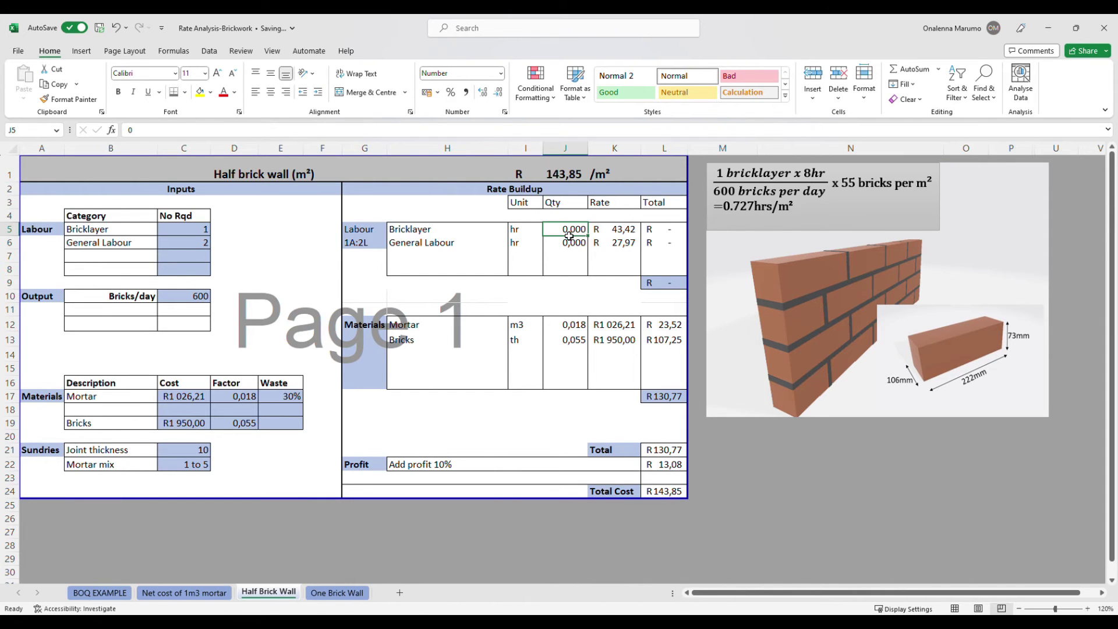
type("0,727")
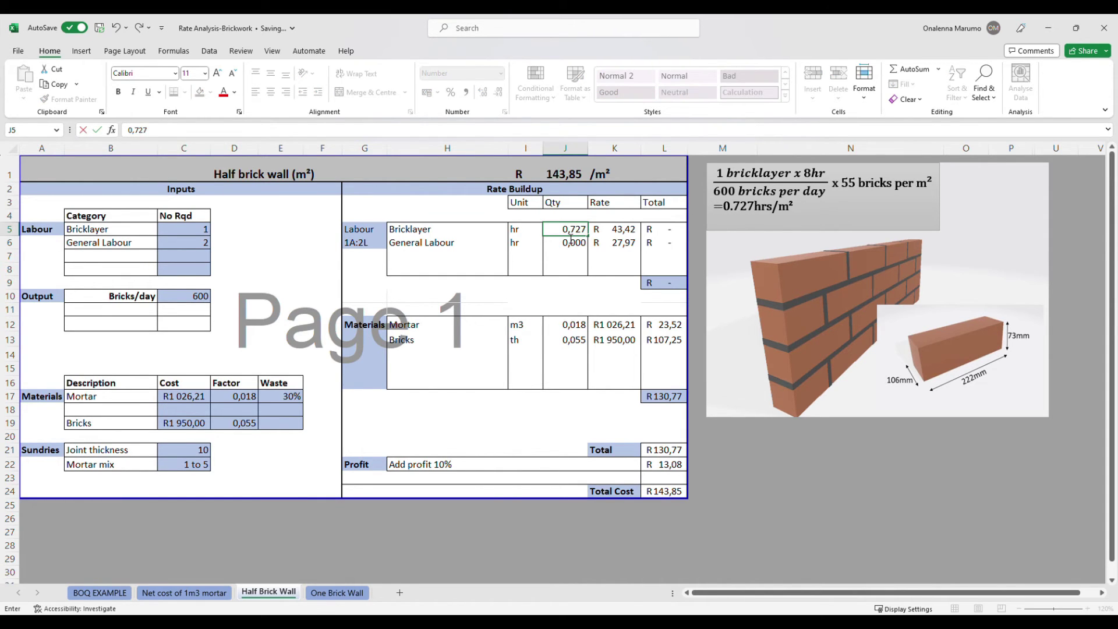
key("Return")
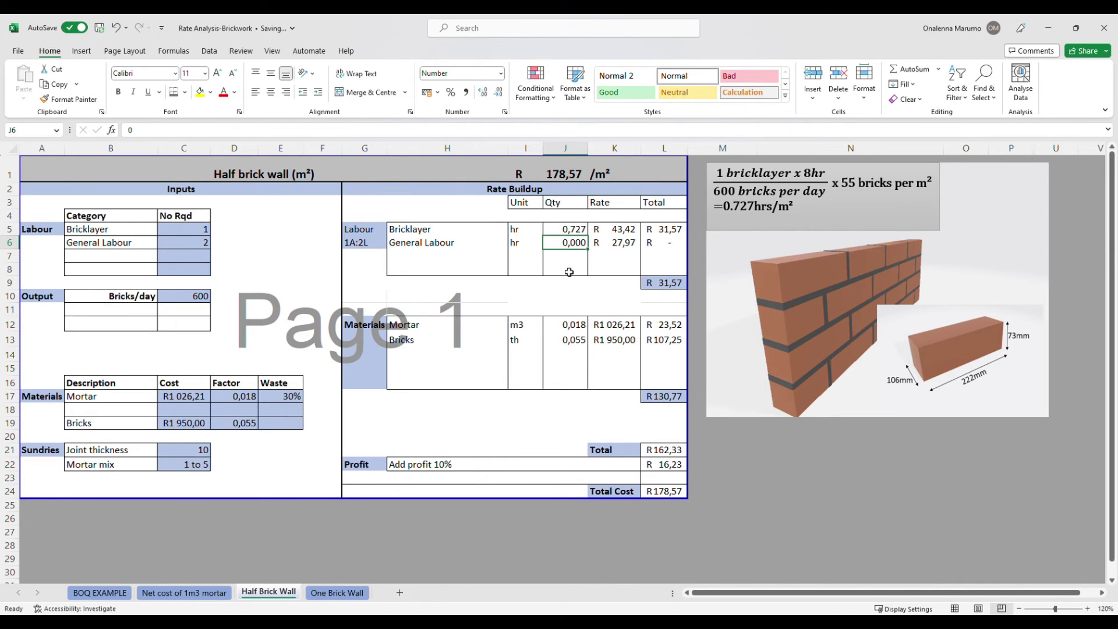
type("=")
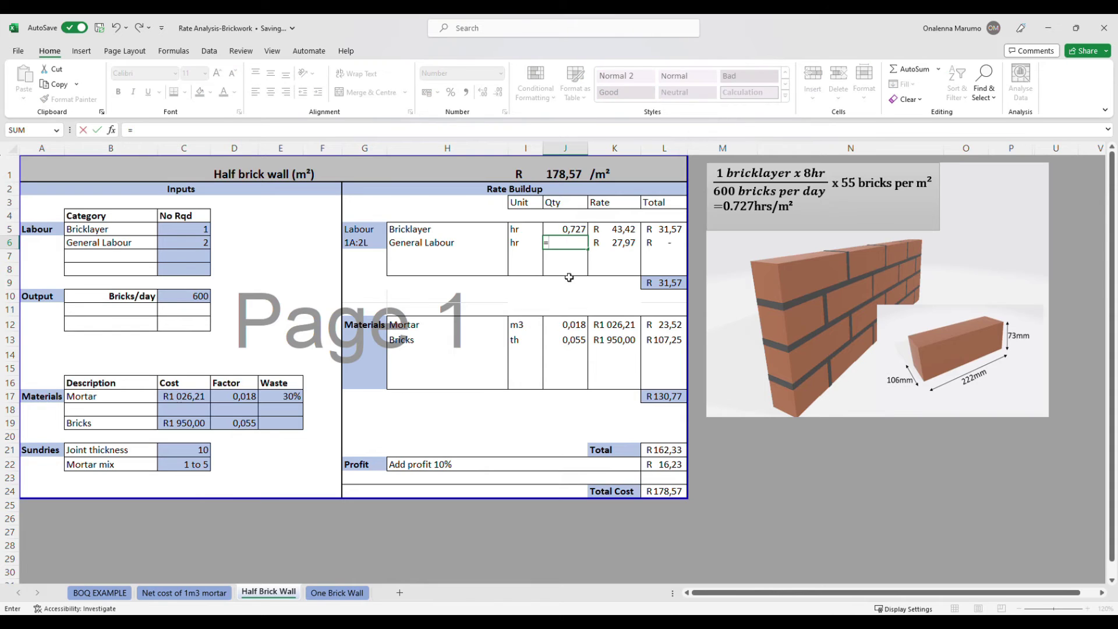
left_click(584, 231)
type("*2")
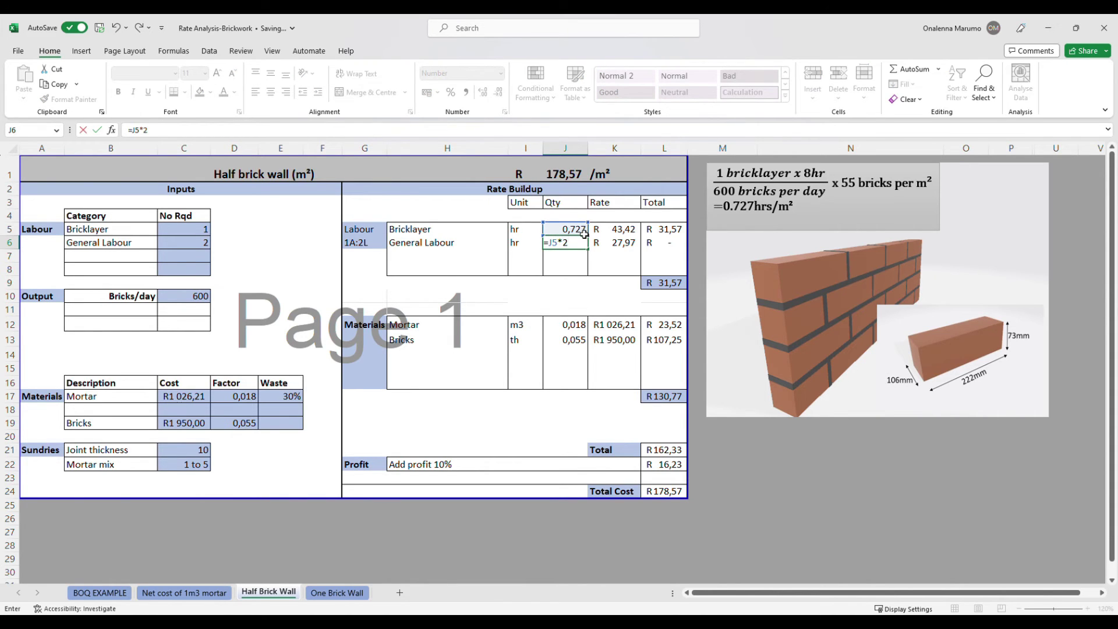
key("Return")
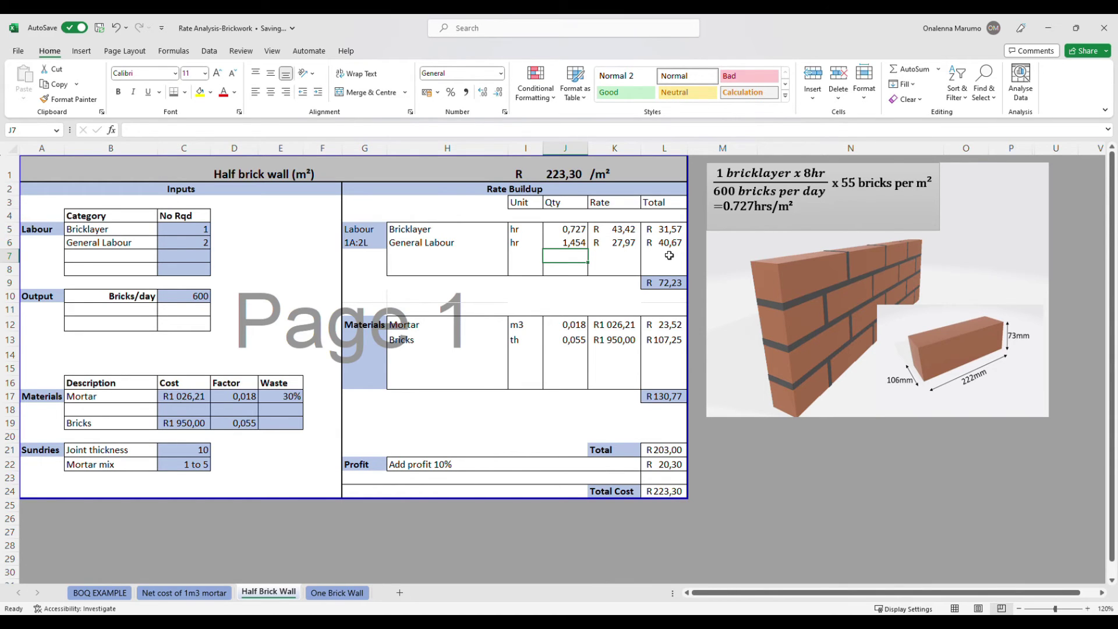
Check the labour subtotal, the total, the 10% profit and the total cost formulas of the half brick wall
left_click(672, 285)
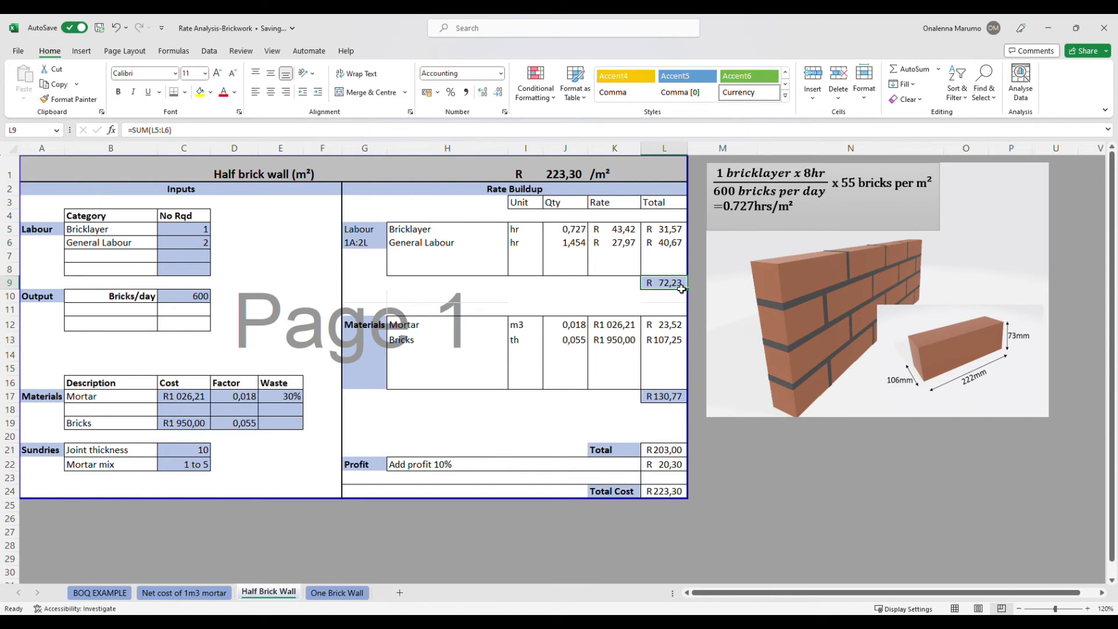
left_click(673, 488)
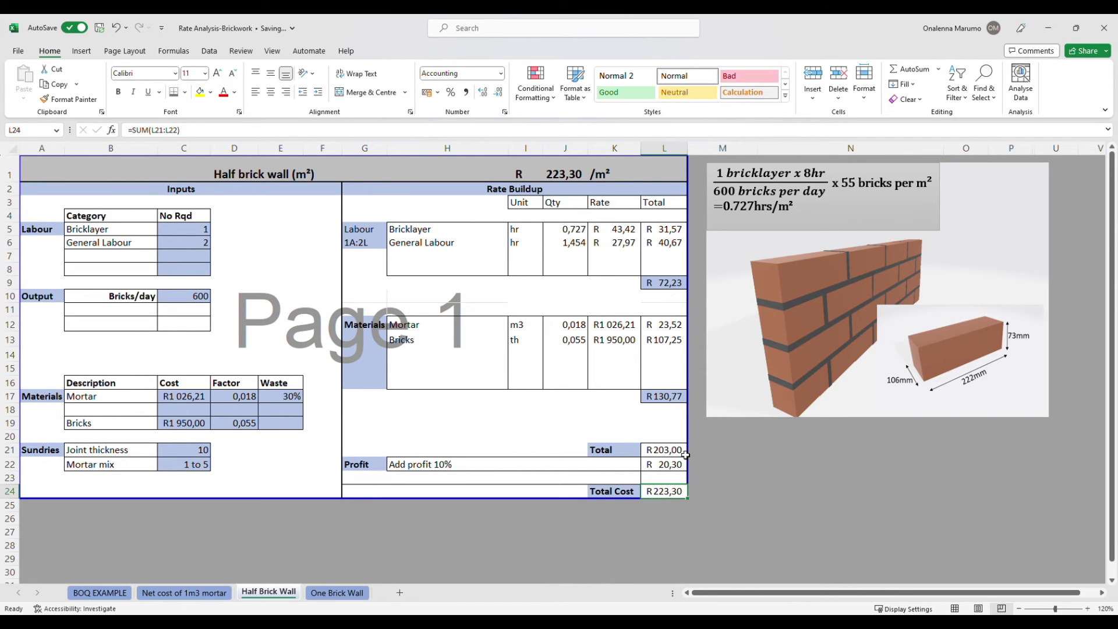
left_click(684, 453)
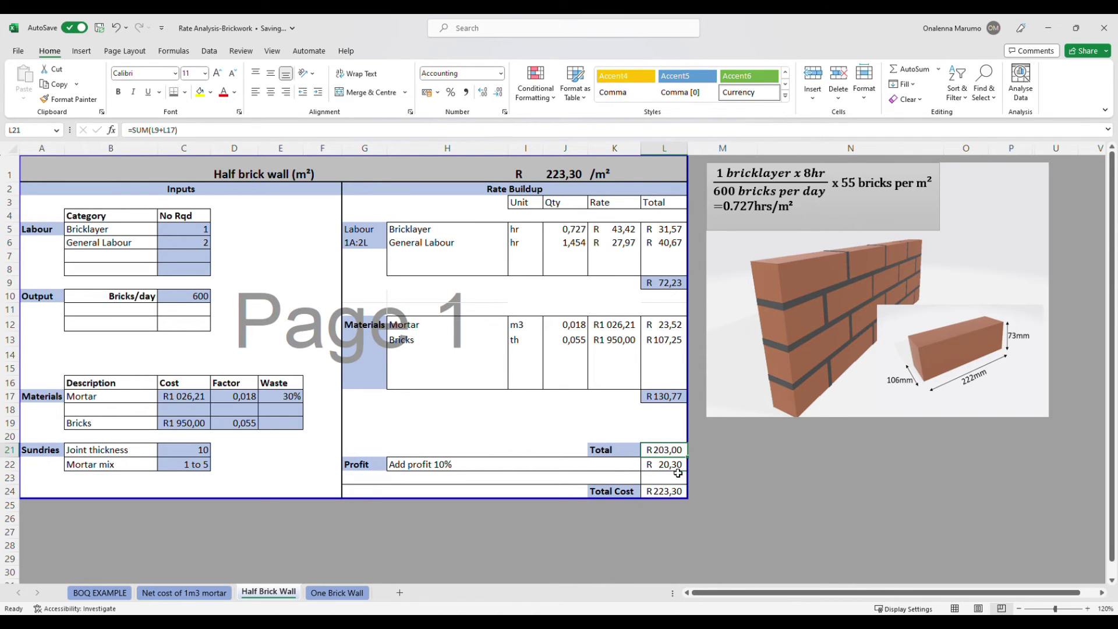
left_click(678, 474)
left_click(678, 490)
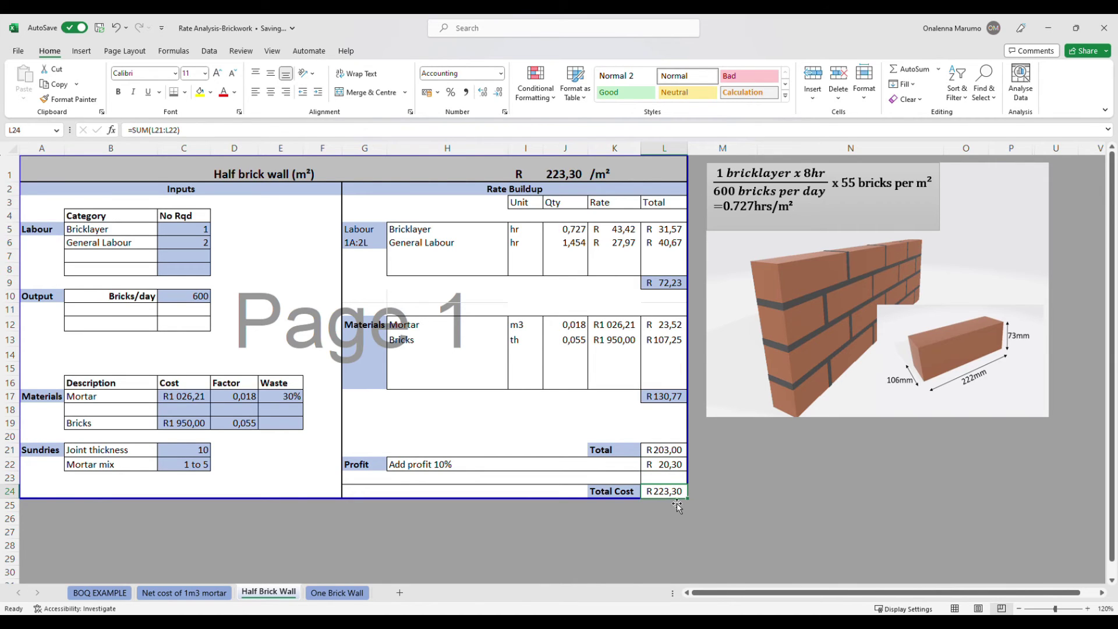
Check on the BOQ EXAMPLE sheet how the half brick and one brick wall rates link to their rate sheets
left_click(101, 592)
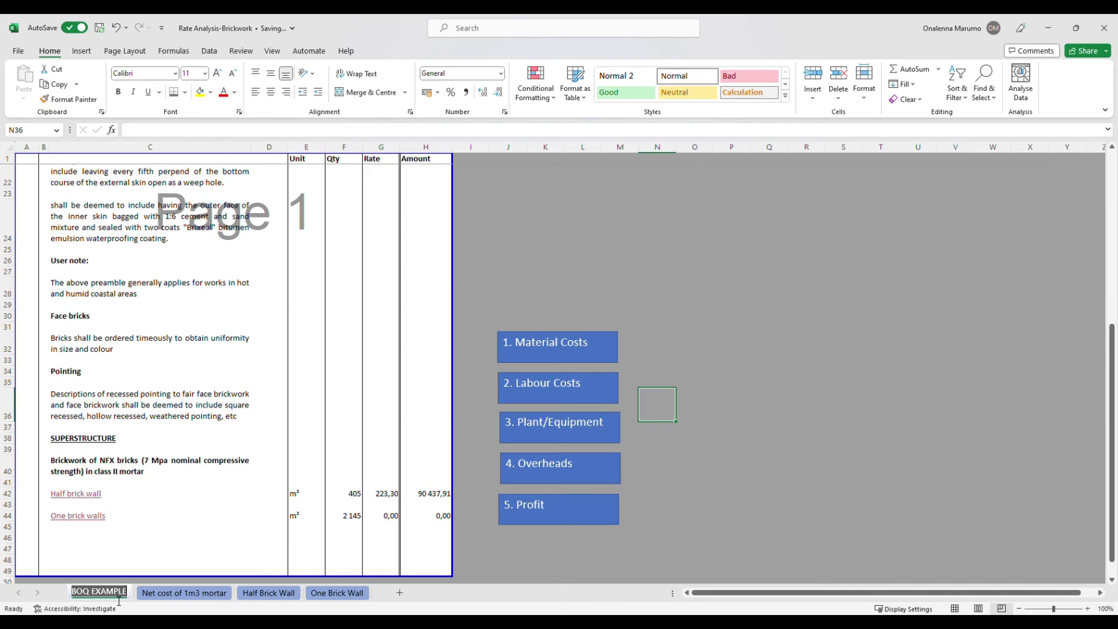
left_click(391, 496)
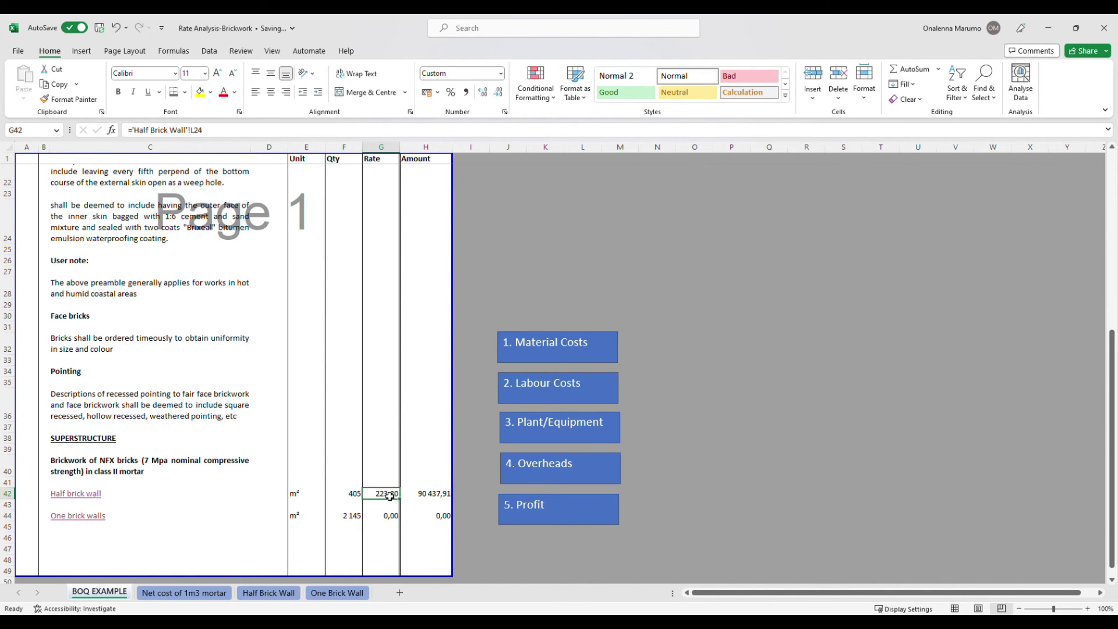
double_click(390, 496)
key("Return")
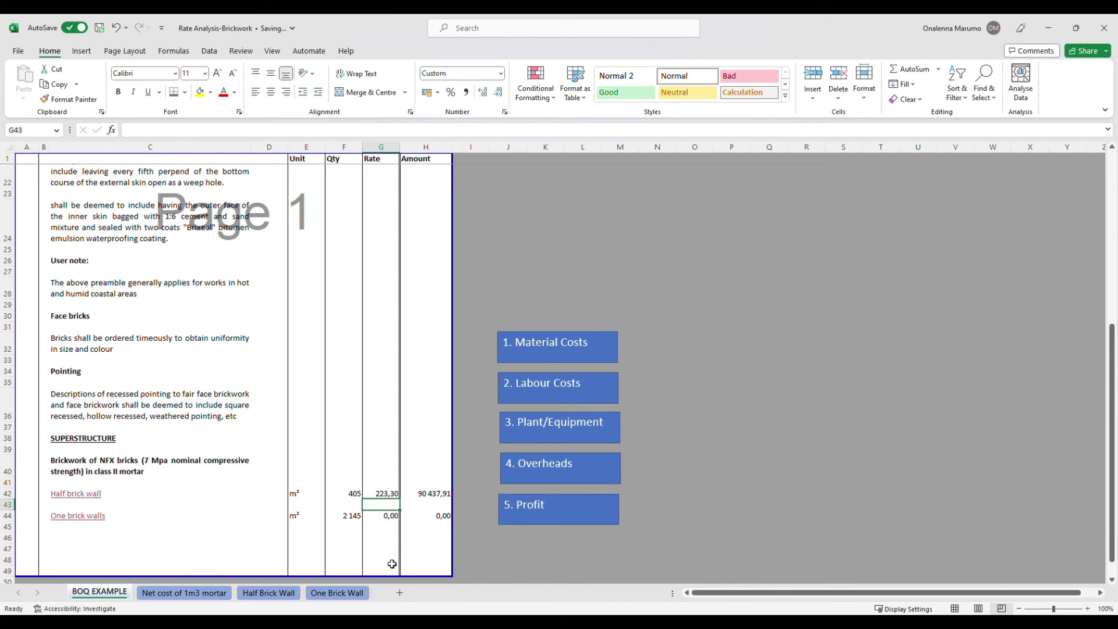
double_click(389, 517)
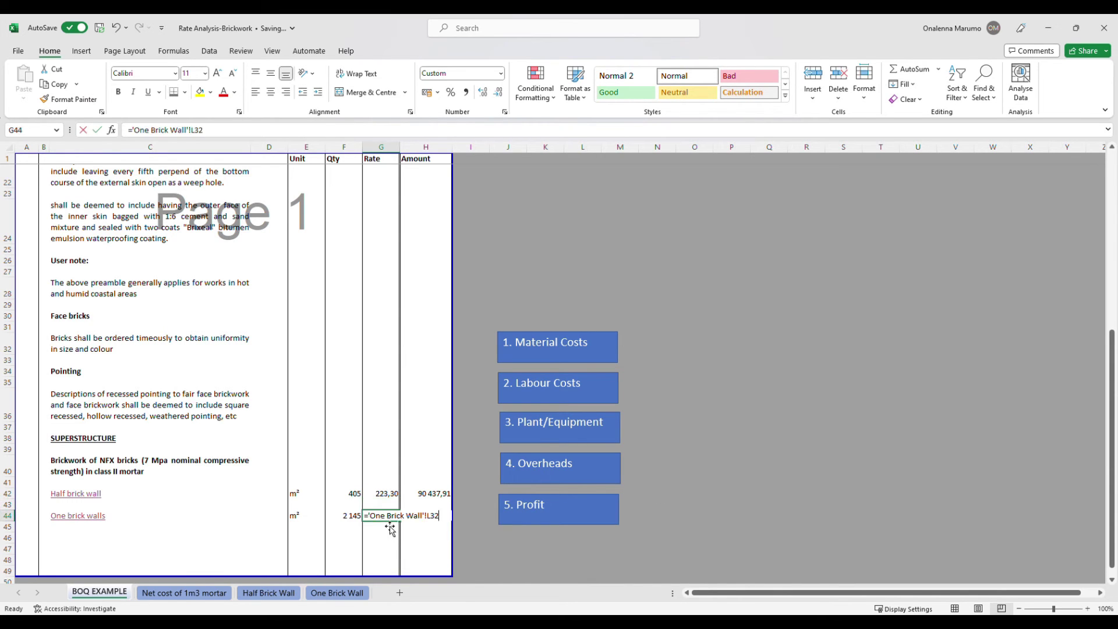
key("Return")
Show the One Brick Wall sheet and examine its inputs, including the mortar waste and factor cells
left_click(337, 593)
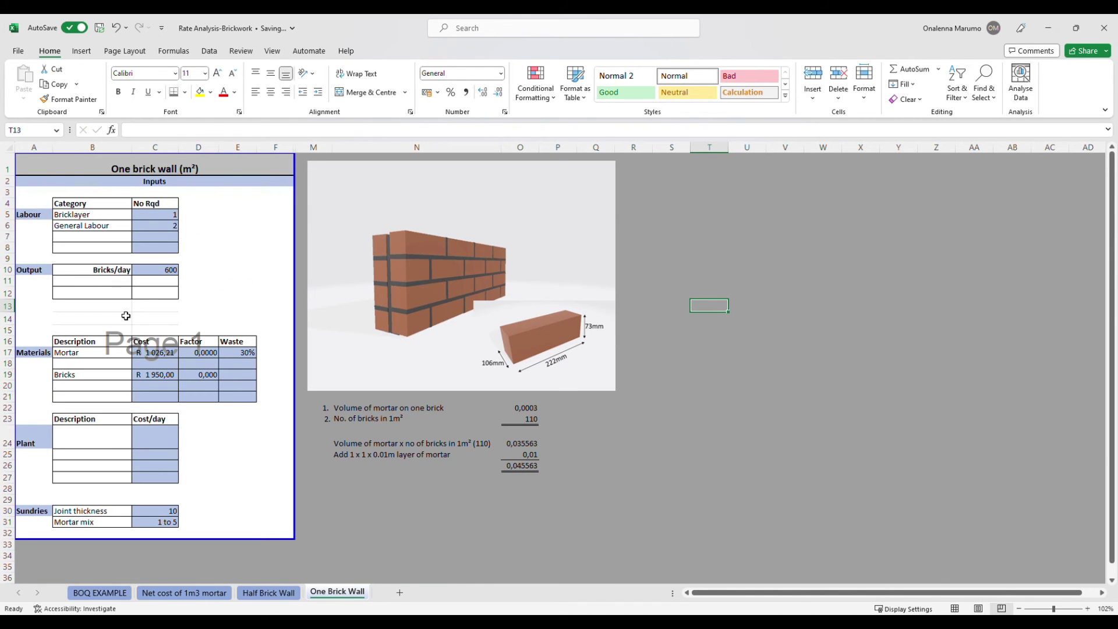
left_click(237, 293)
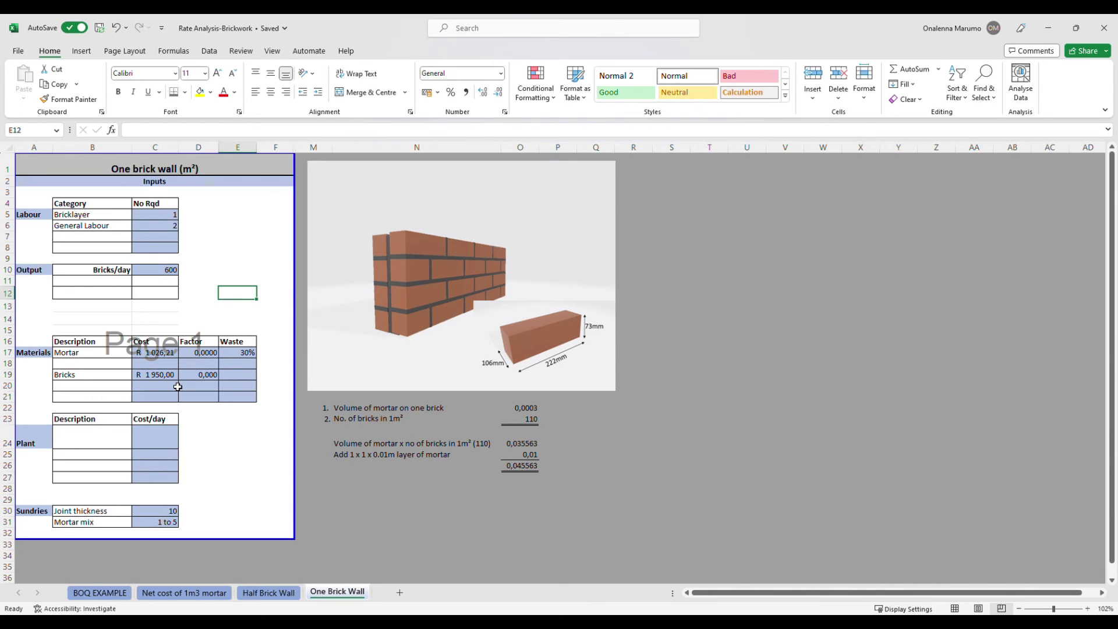
left_click(241, 354)
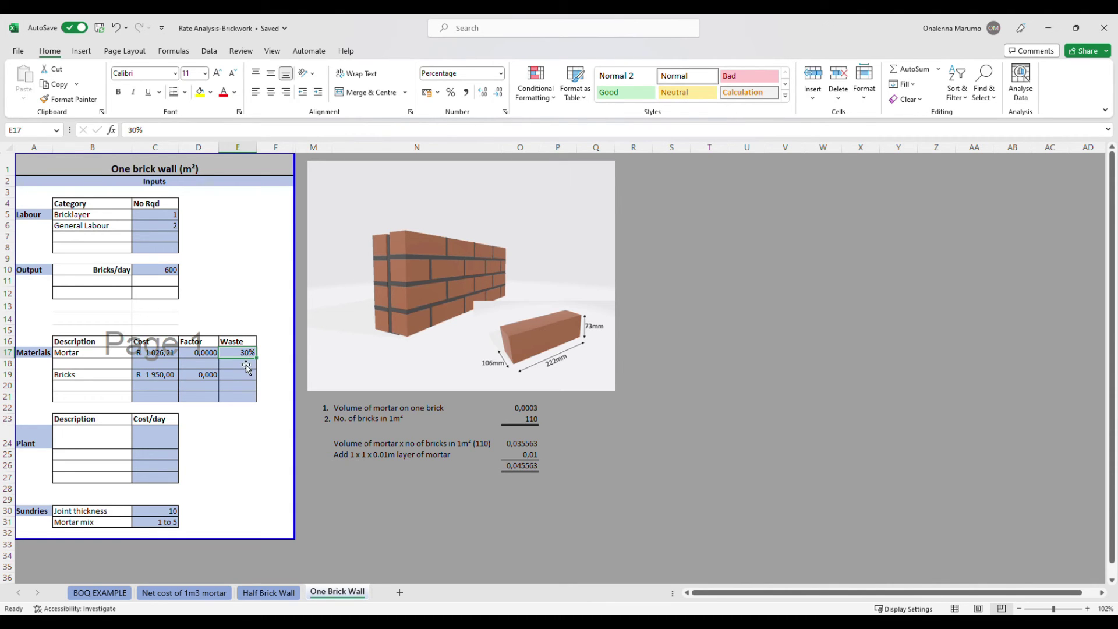
left_click(213, 354)
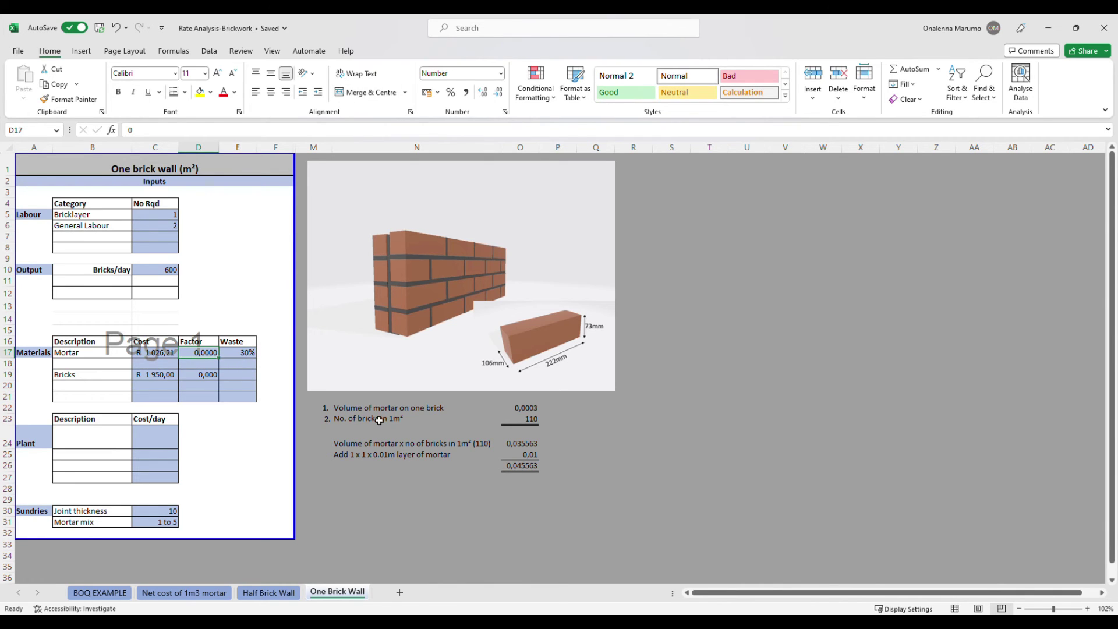
Examine the one brick wall mortar calculation: volume per brick, number of bricks, their product, the added mortar layer and the sum
left_click(537, 421)
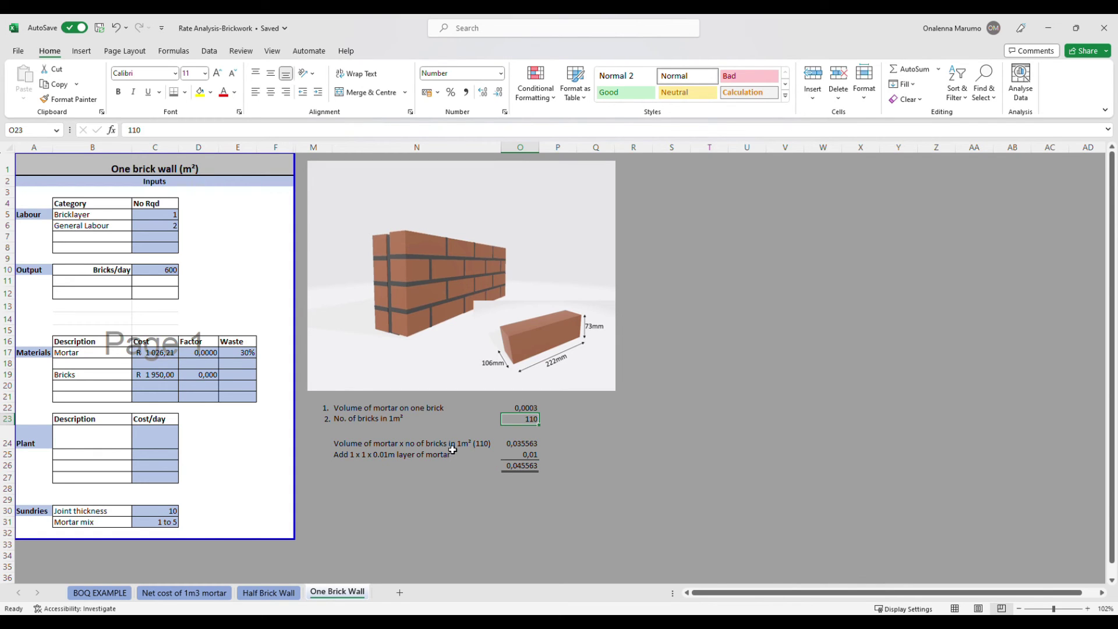
left_click(531, 407)
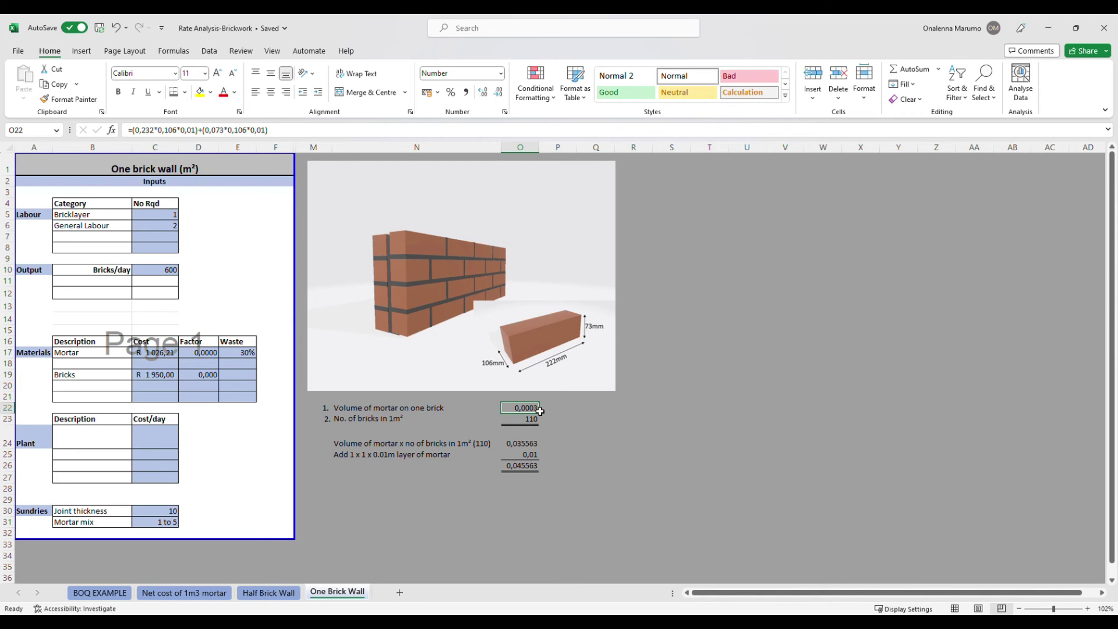
left_click(534, 445)
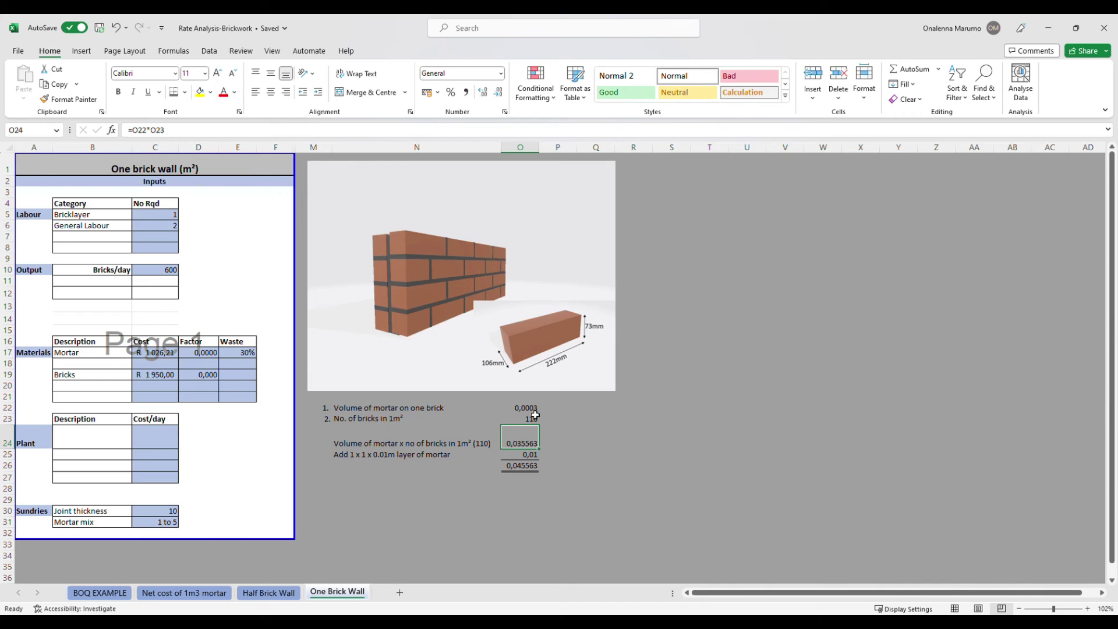
key("Up")
key("Up")
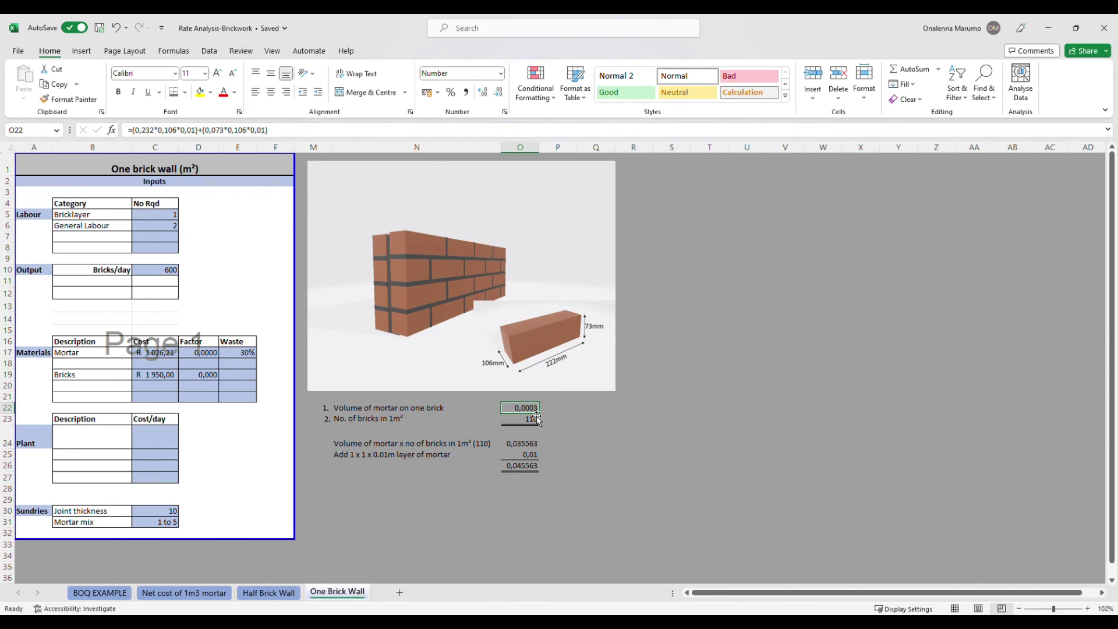
key("Down")
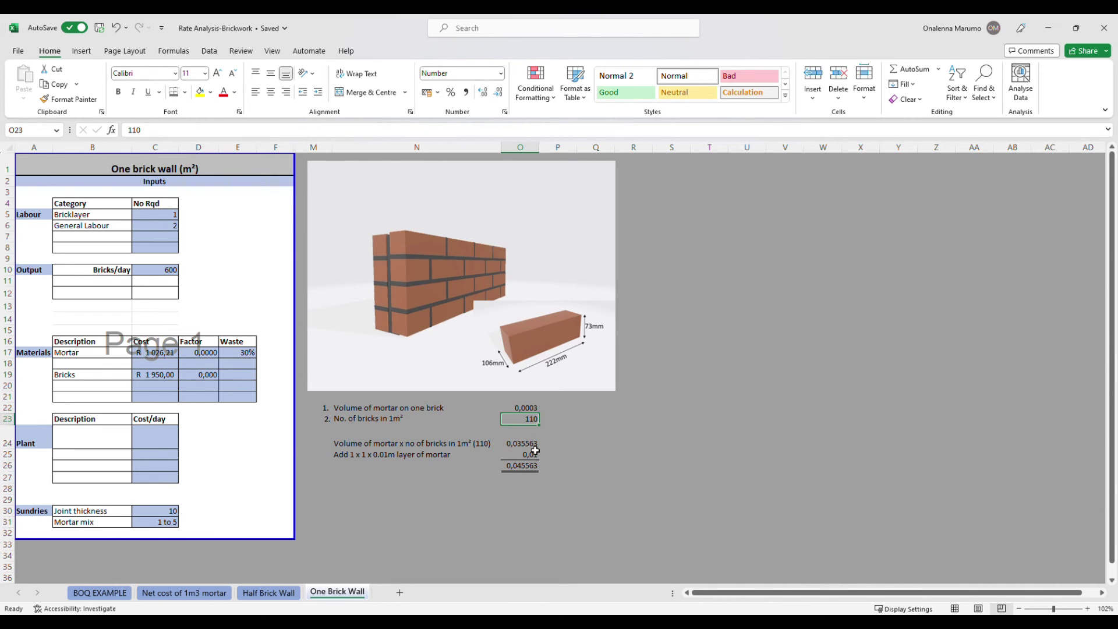
key("Down")
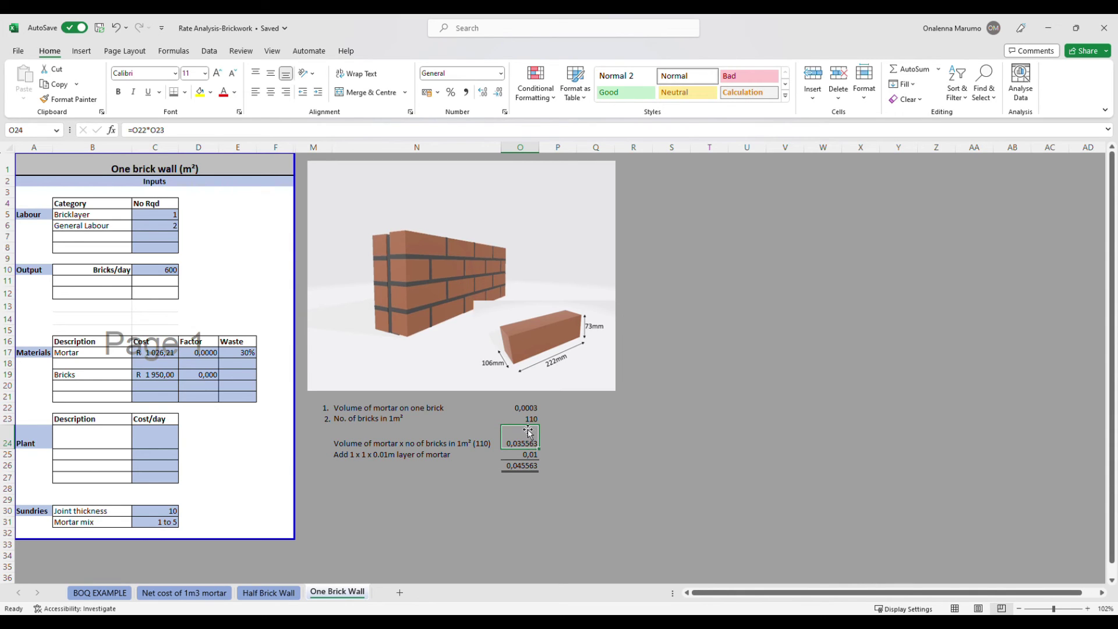
left_click(532, 459)
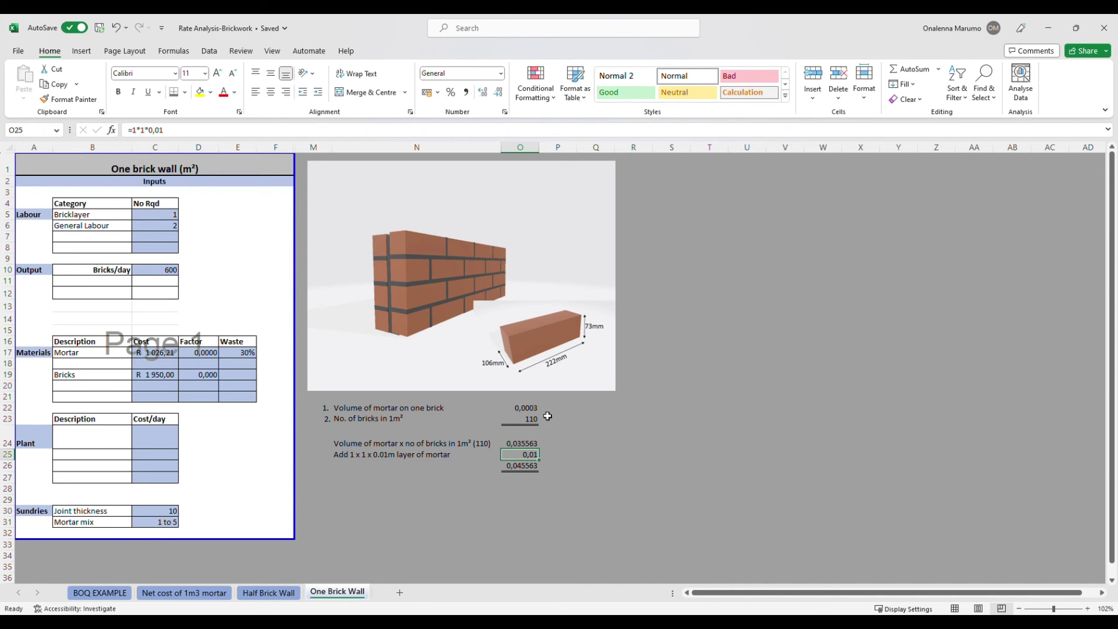
left_click(518, 466)
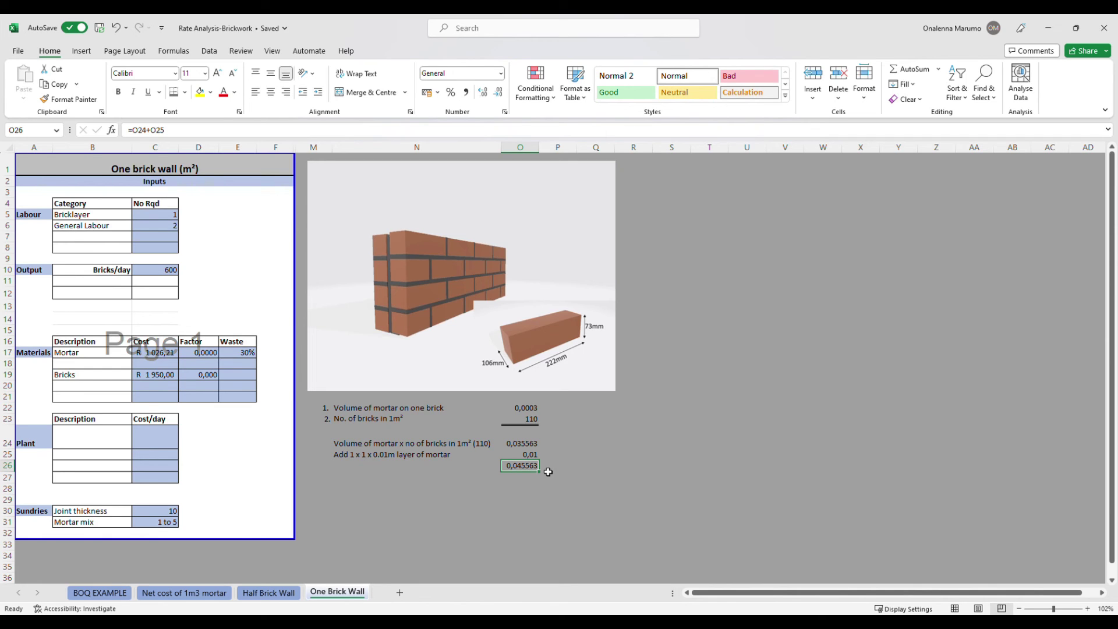
Link the mortar factor in D17 to the total mortar volume in O26
left_click(215, 353)
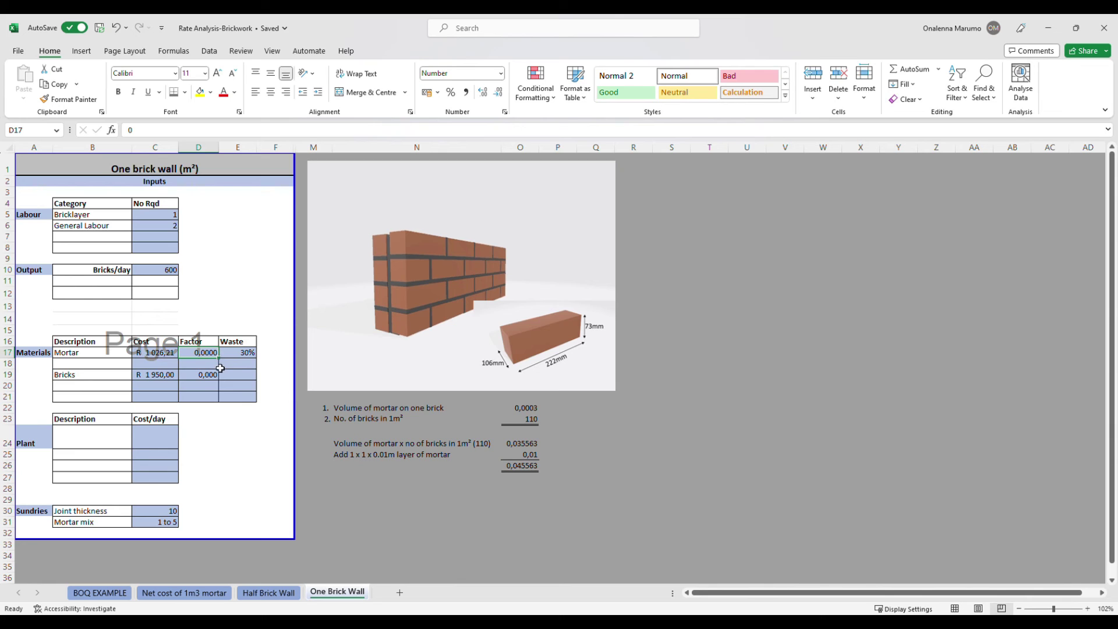
type("=")
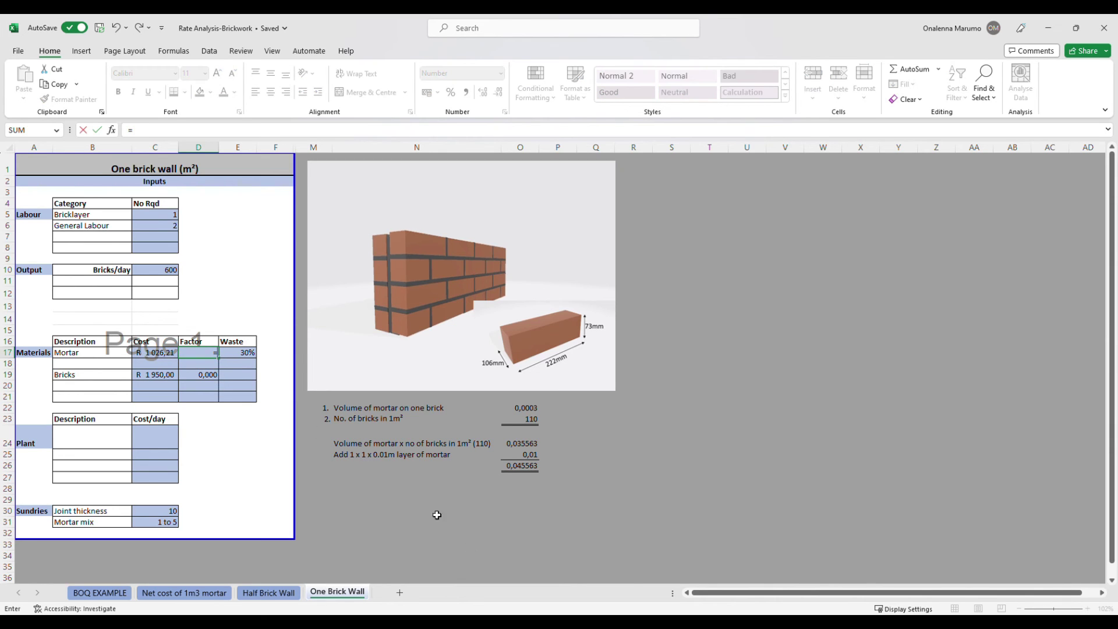
left_click(532, 467)
key("Return")
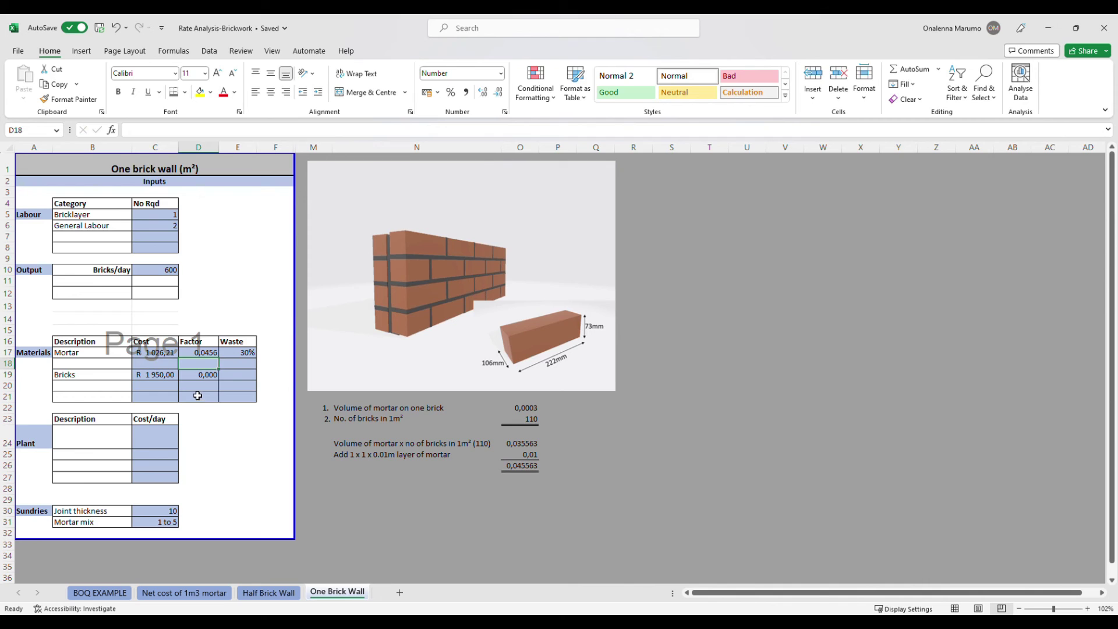
Set the bricks factor in D19 to the formula =110/1000
left_click(214, 379)
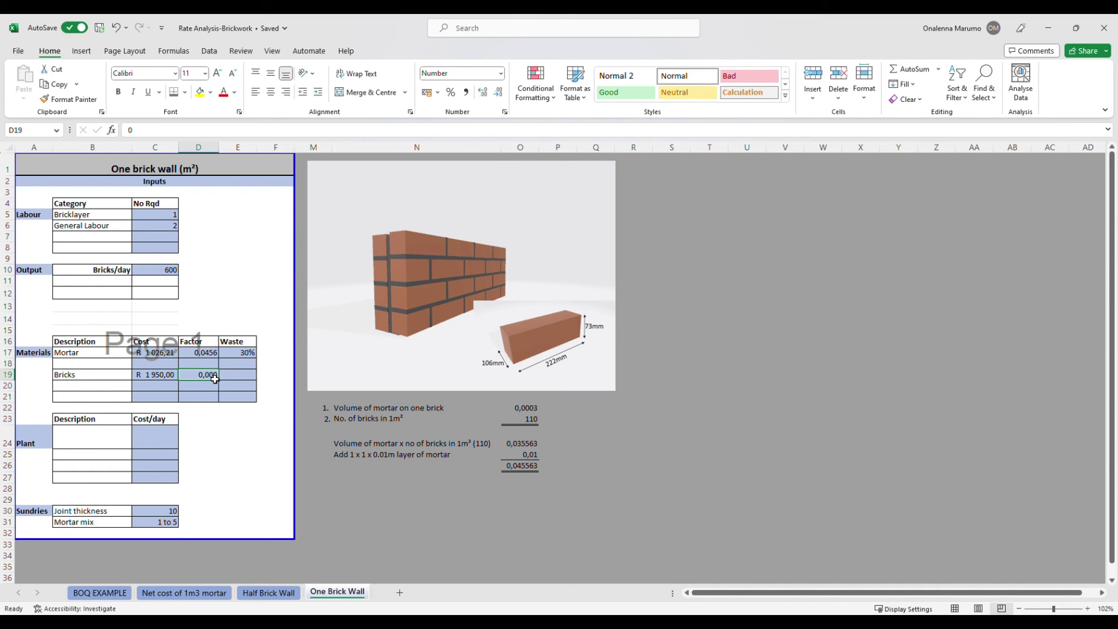
type("=110/")
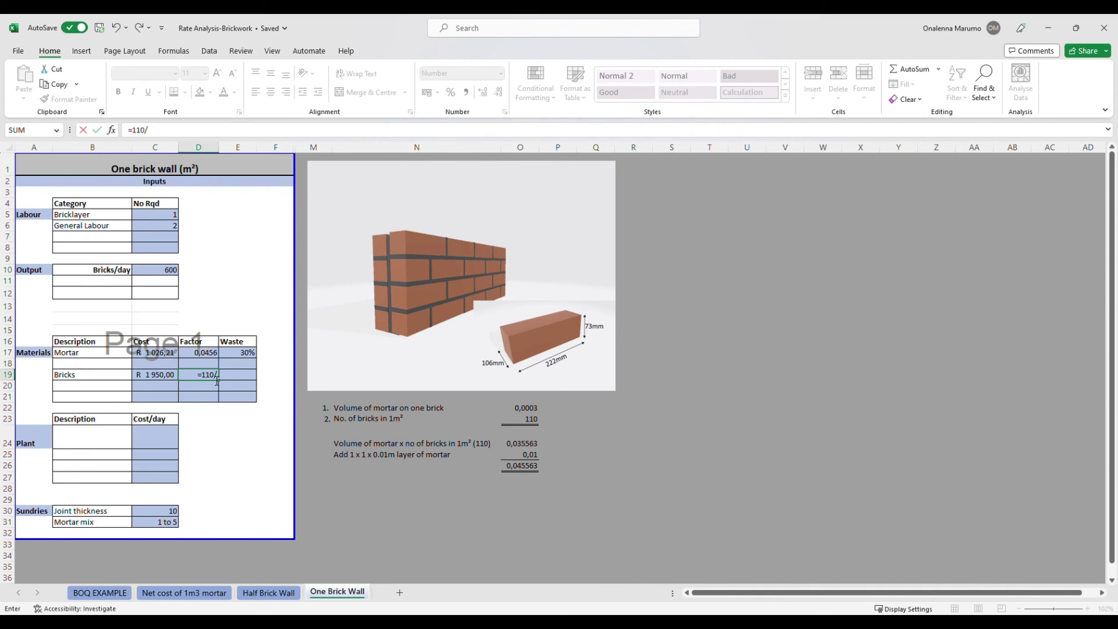
type("1000")
key("Return")
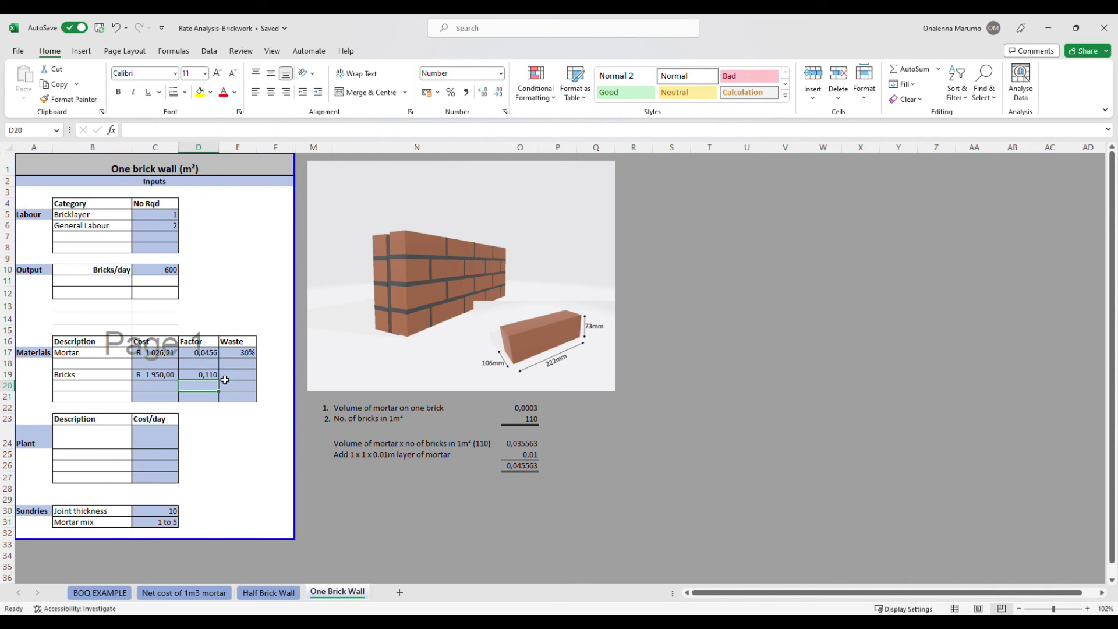
Unhide the rate buildup columns between F and M on the One Brick Wall sheet
left_click(286, 147)
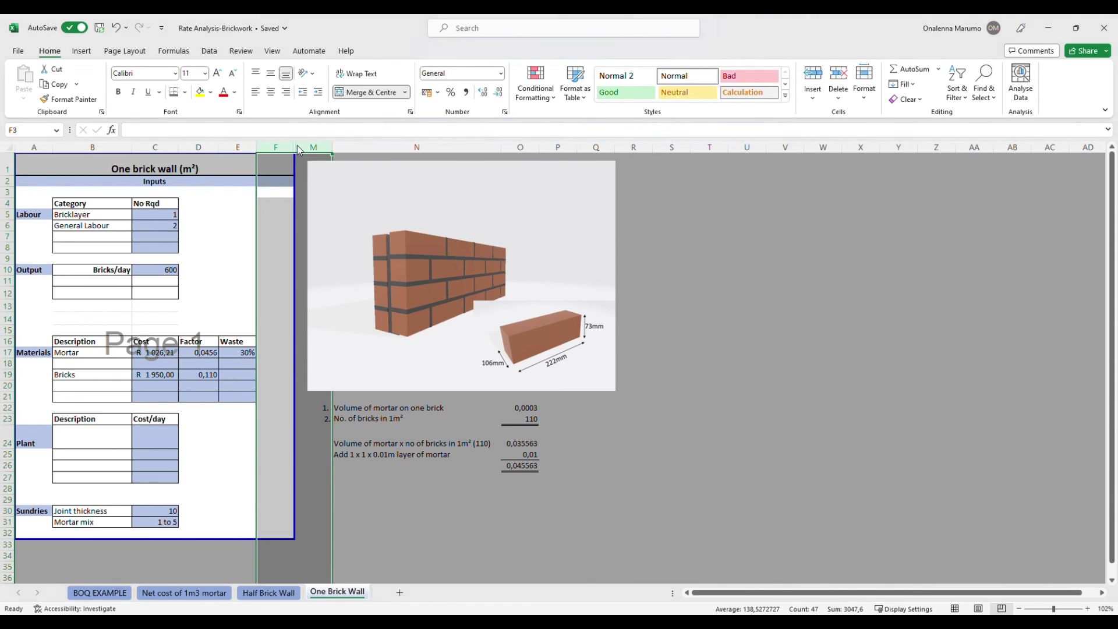
key("ctrl+z")
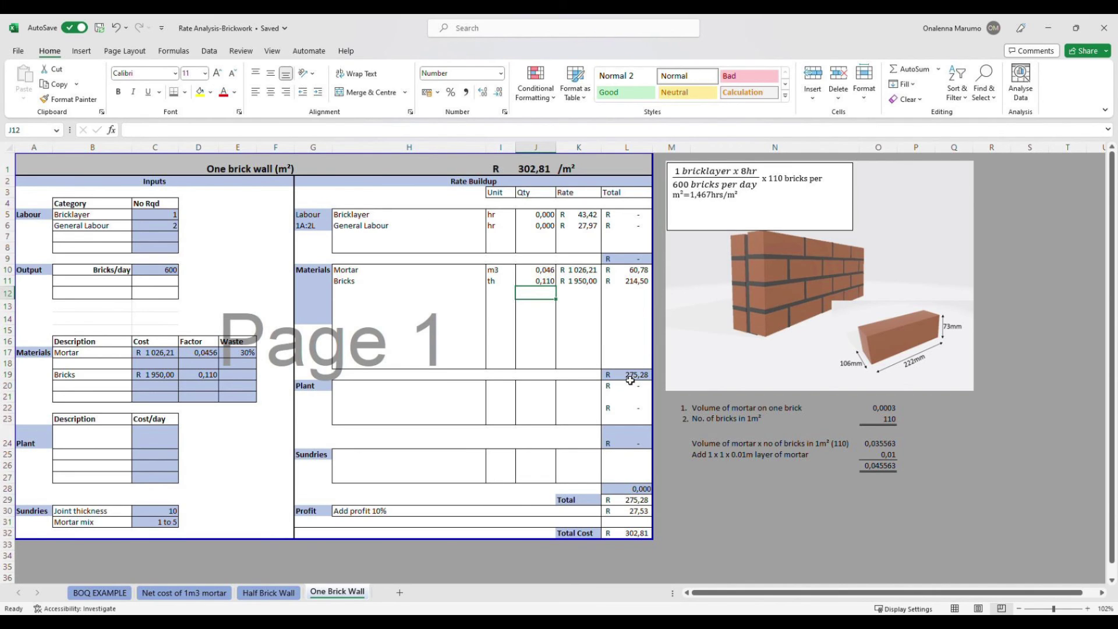
Enlarge the bricklayer-hours text box to 3,15 cm high and make its 1,467hrs/m² result bold
left_click(734, 183)
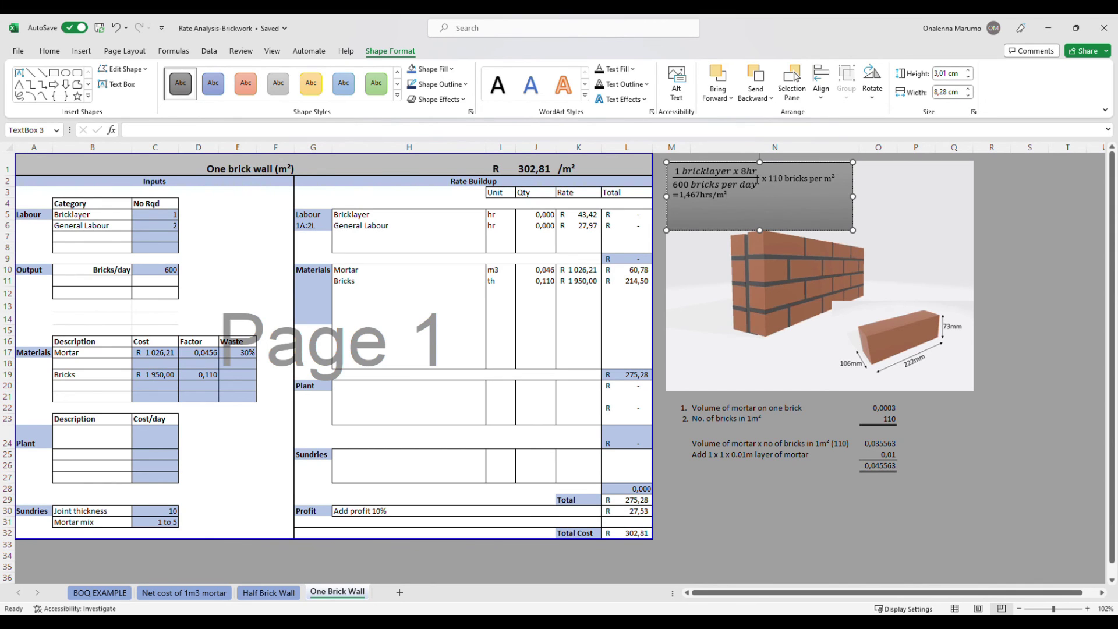
left_click_drag(760, 163, 761, 159)
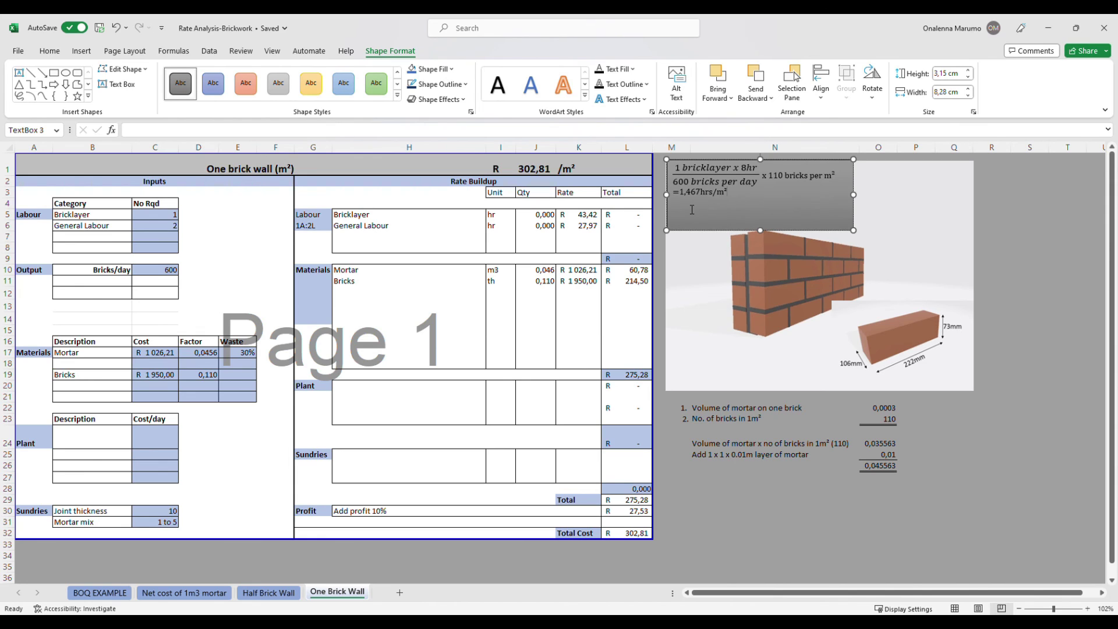
left_click_drag(686, 197, 744, 199)
left_click(50, 52)
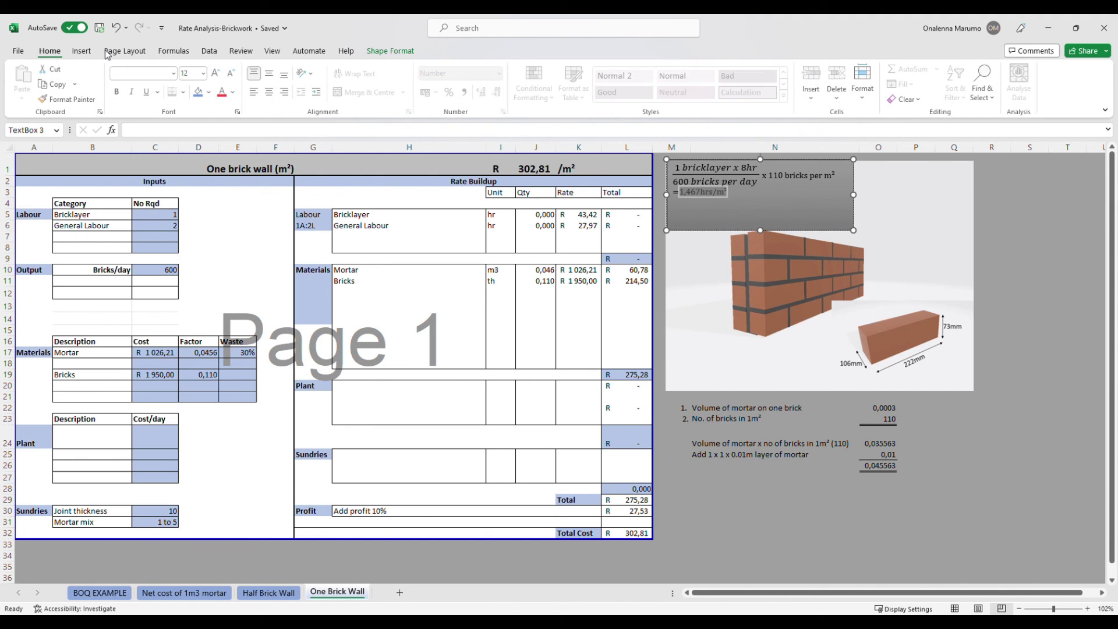
left_click(118, 93)
Set the bricklayer quantity in J5 to 1,467 and the general labour quantity in J6 to =J5*2
left_click(539, 215)
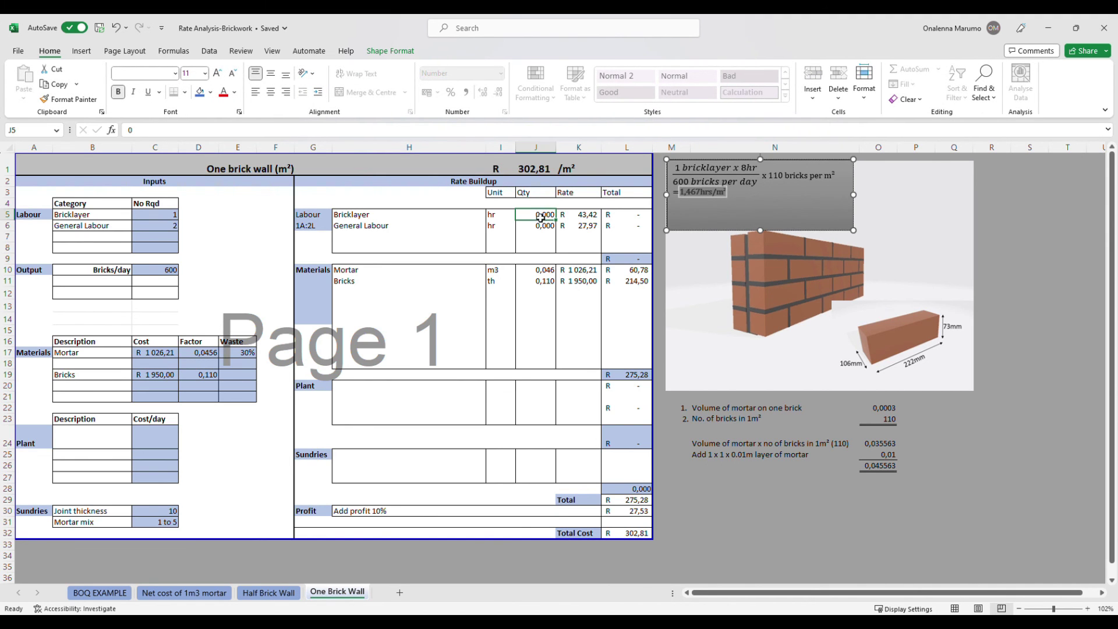
type("1,467")
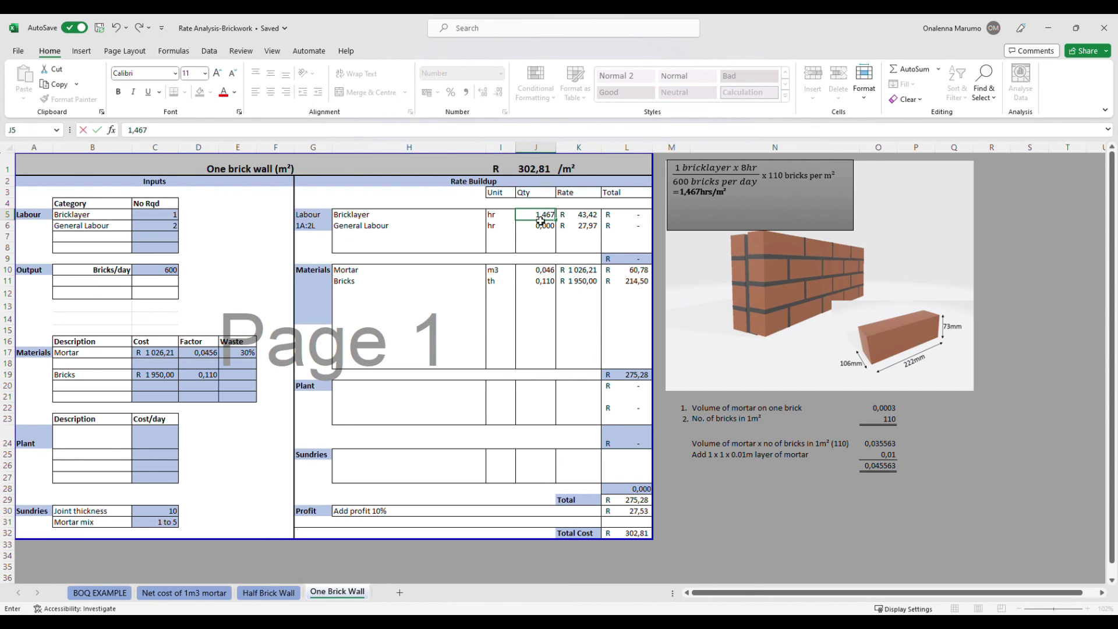
key("Return")
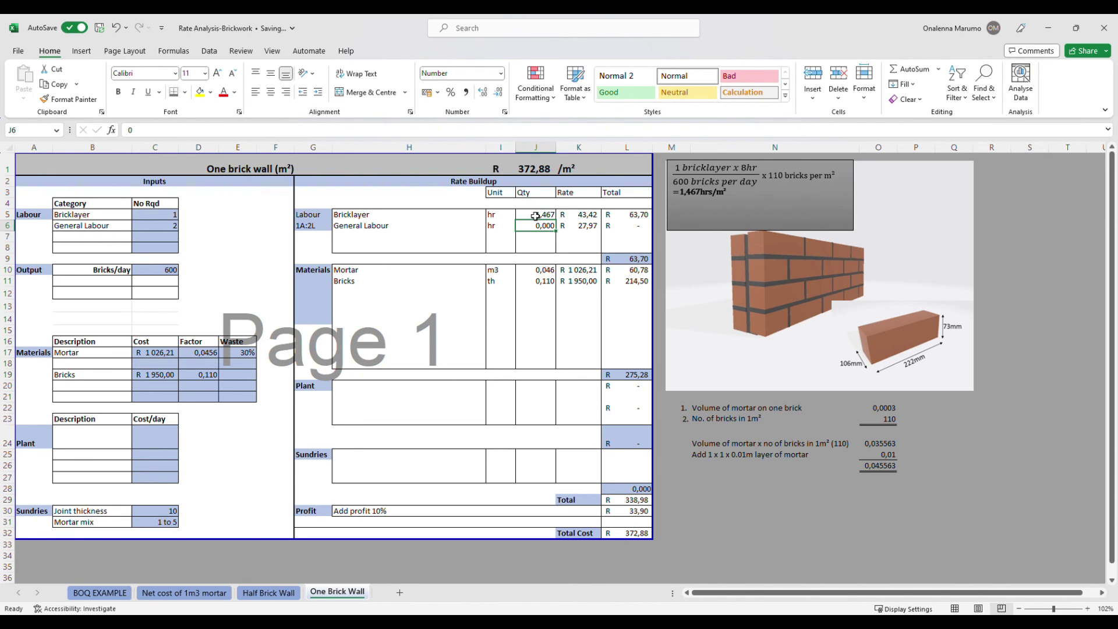
type("=")
left_click(553, 218)
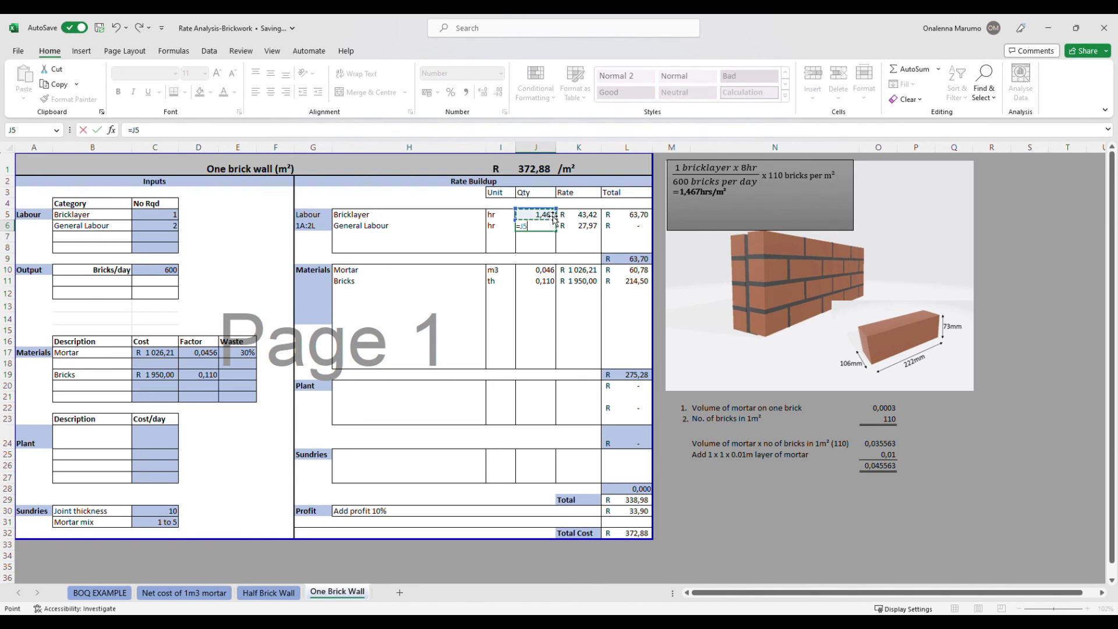
type("*2")
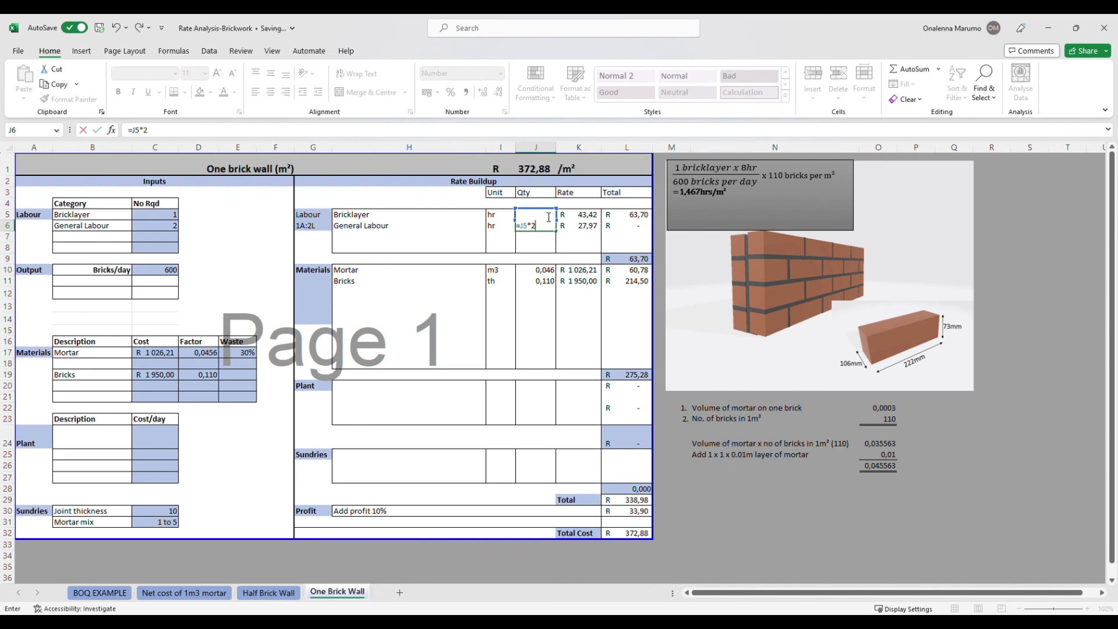
key("Return")
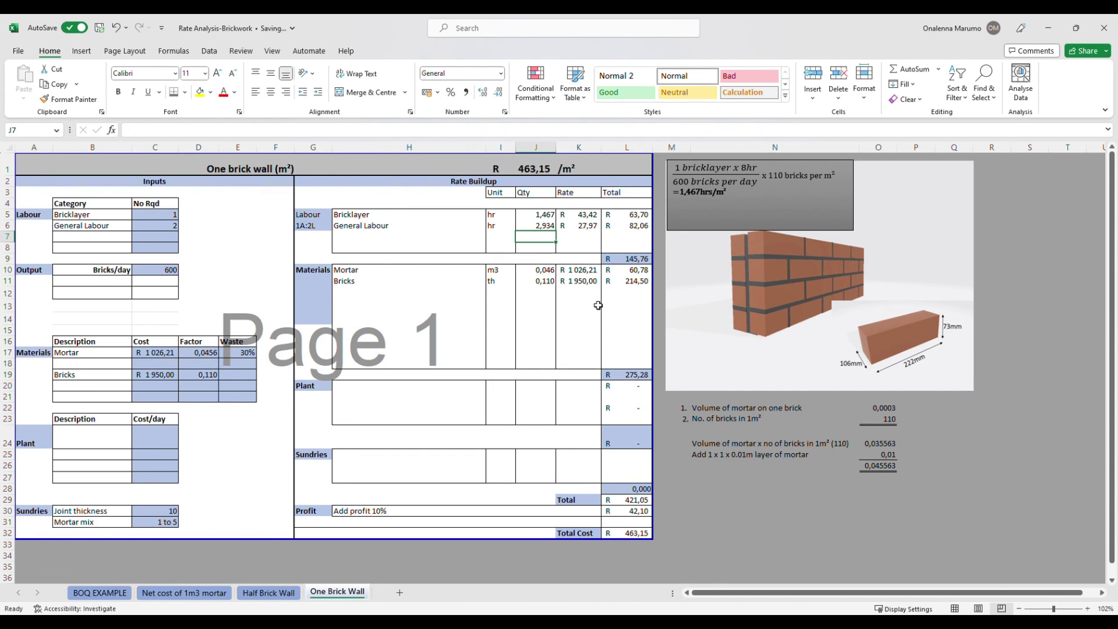
Examine the labour subtotal, materials subtotal and overall total formulas in the one brick wall rate buildup
left_click(643, 259)
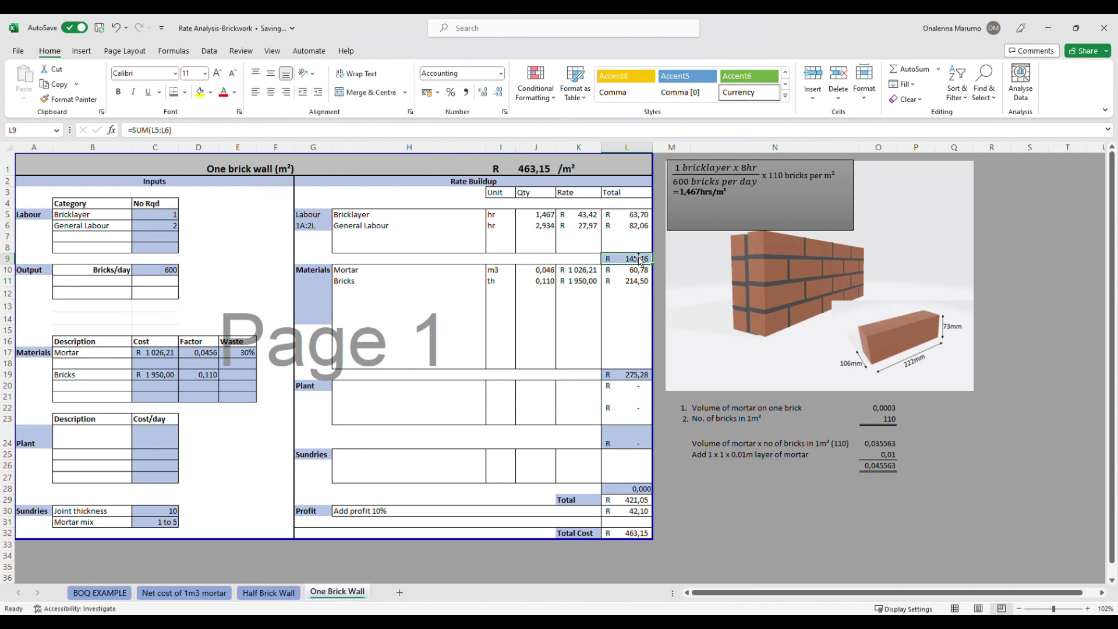
left_click(636, 378)
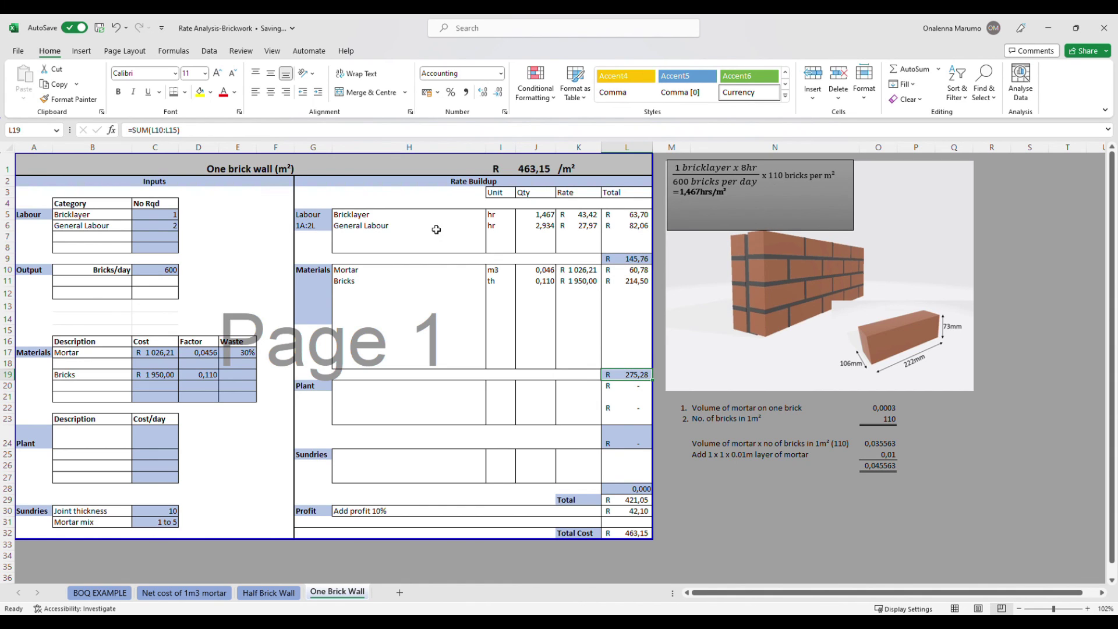
left_click(646, 502)
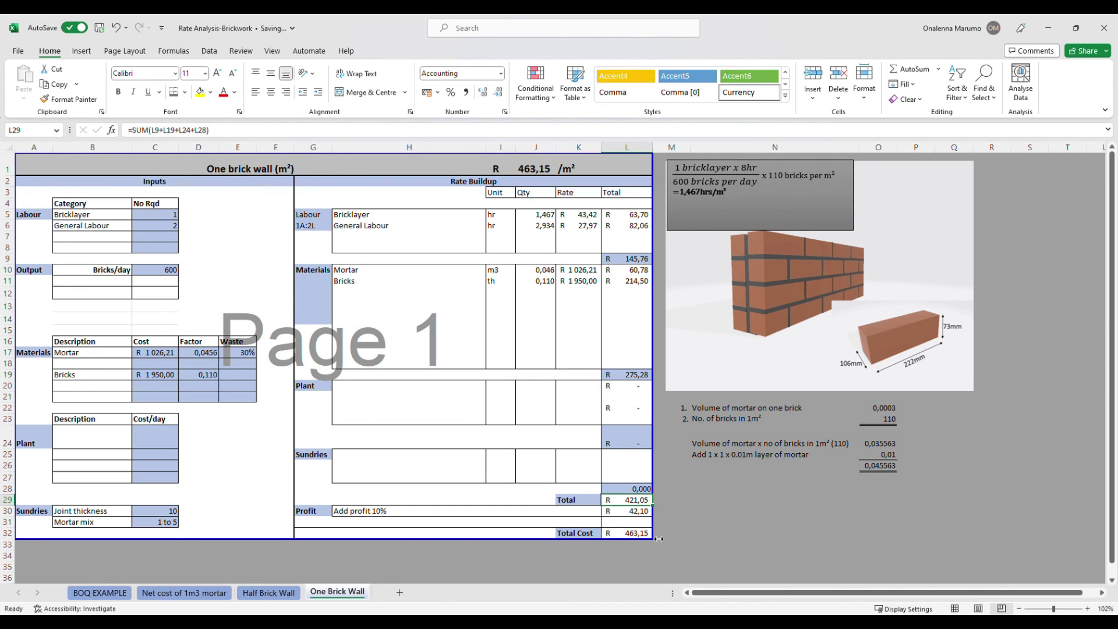
Link the One brick walls rate in G44 of the BOQ EXAMPLE sheet to the total cost in L32 of One Brick Wall
left_click(640, 534)
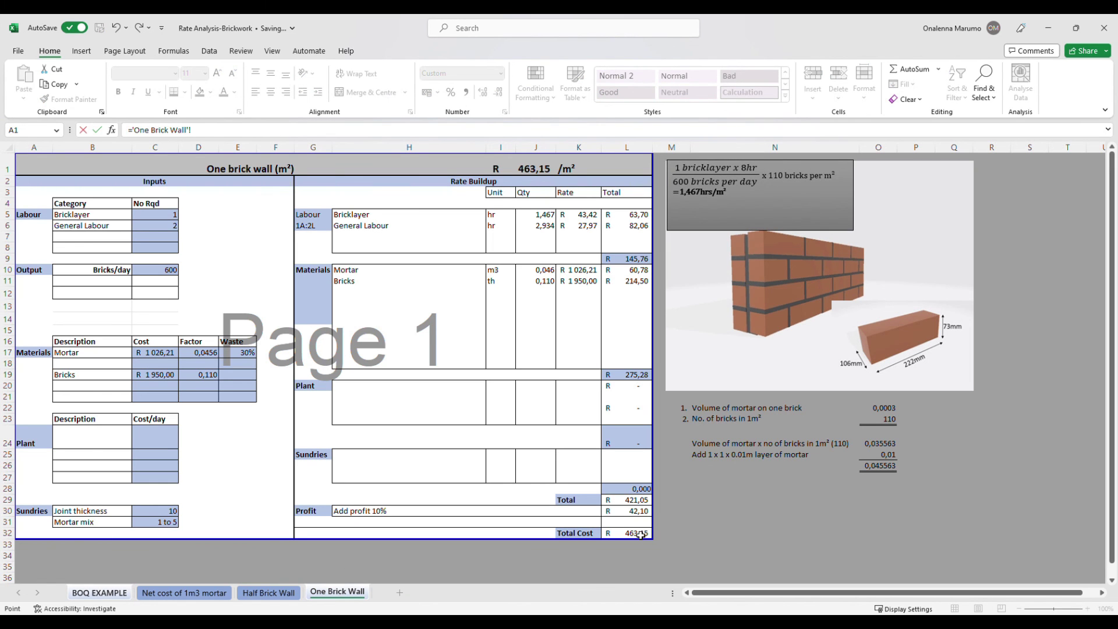
left_click(639, 533)
key("Return")
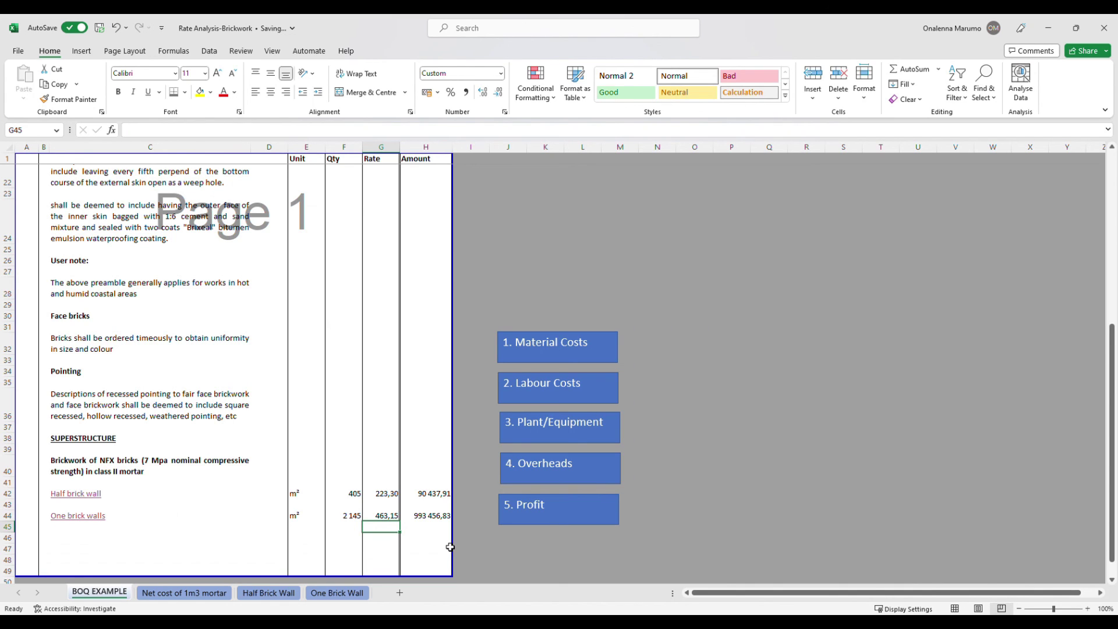
Check the amount formula in H44 for the One brick walls item
left_click(443, 518)
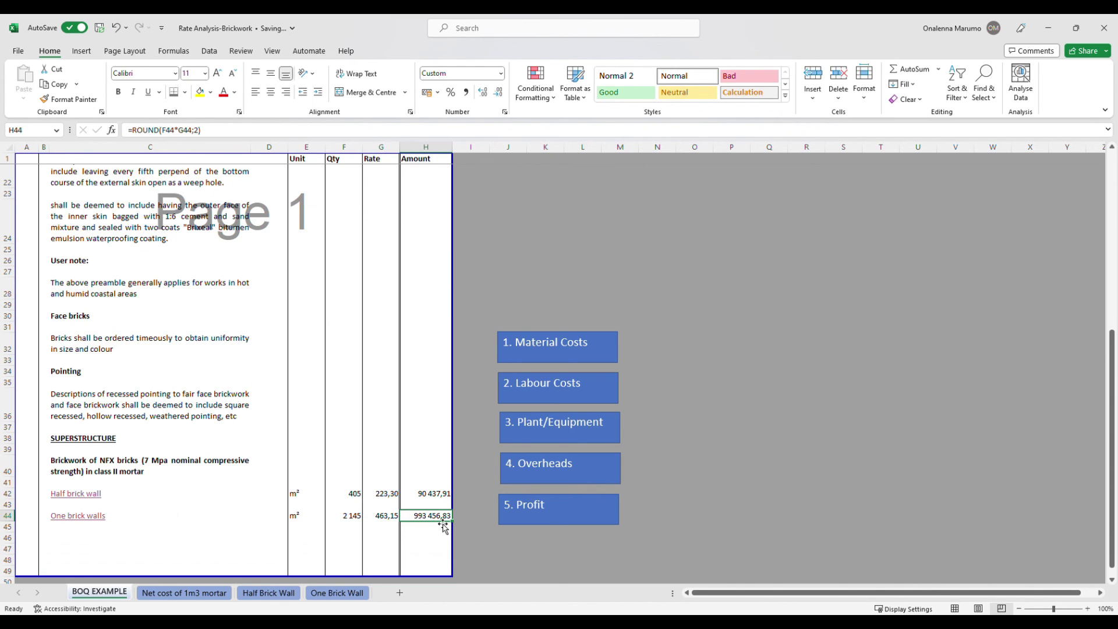
key("Down")
key("Left")
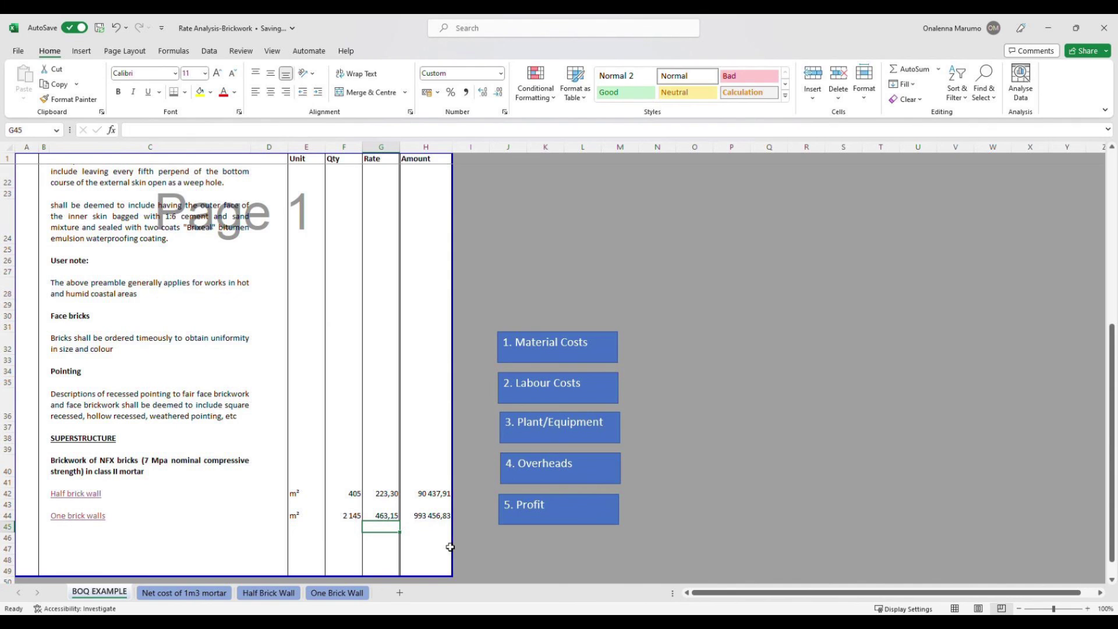